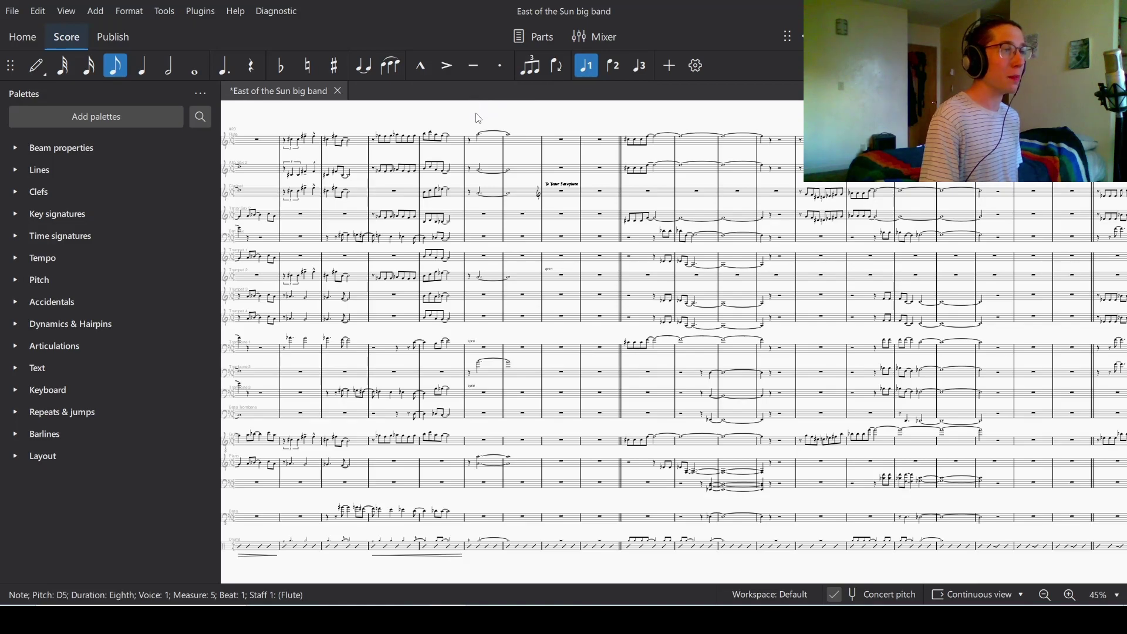
Add a rehearsal mark at the first flute note of measure 5.
scroll(730, 126, left, 15)
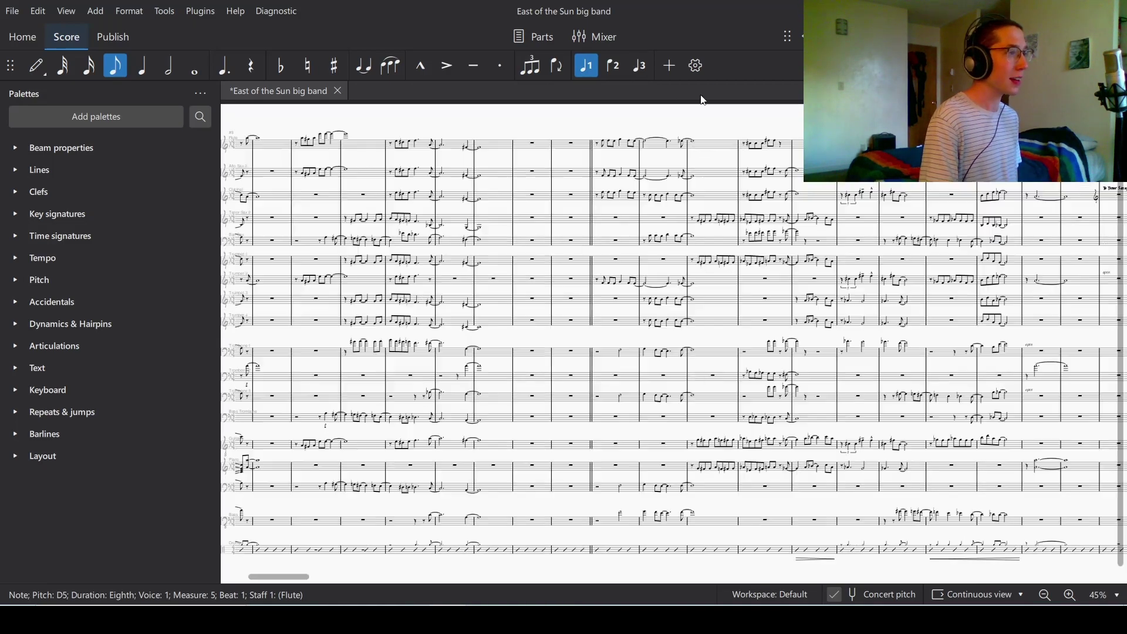
scroll(722, 131, left, 4)
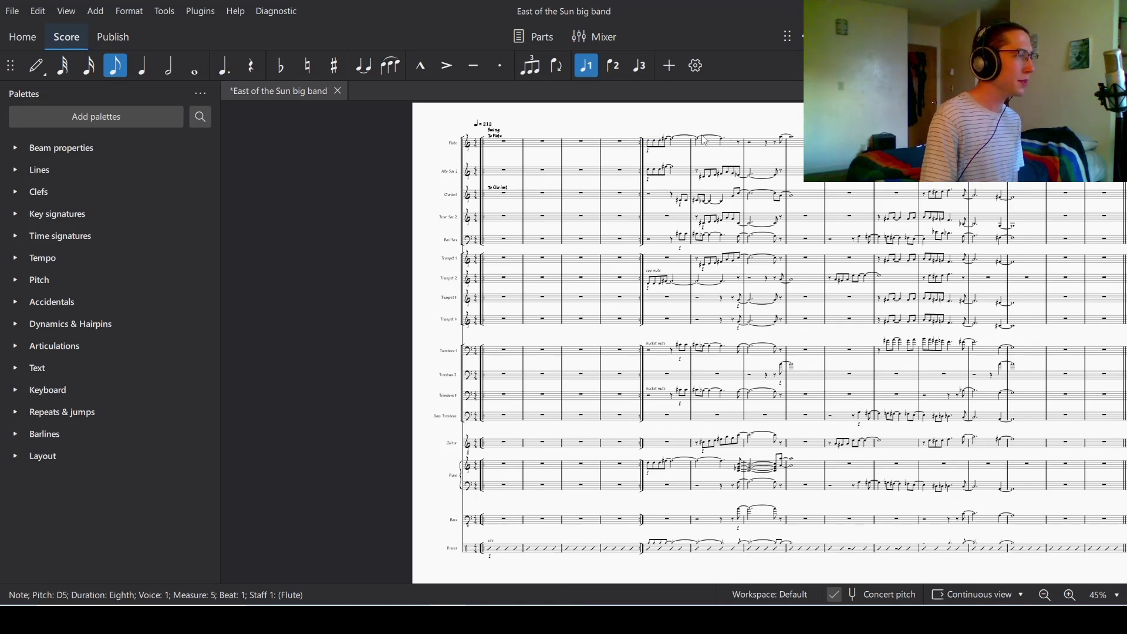
drag(565, 123, 467, 122)
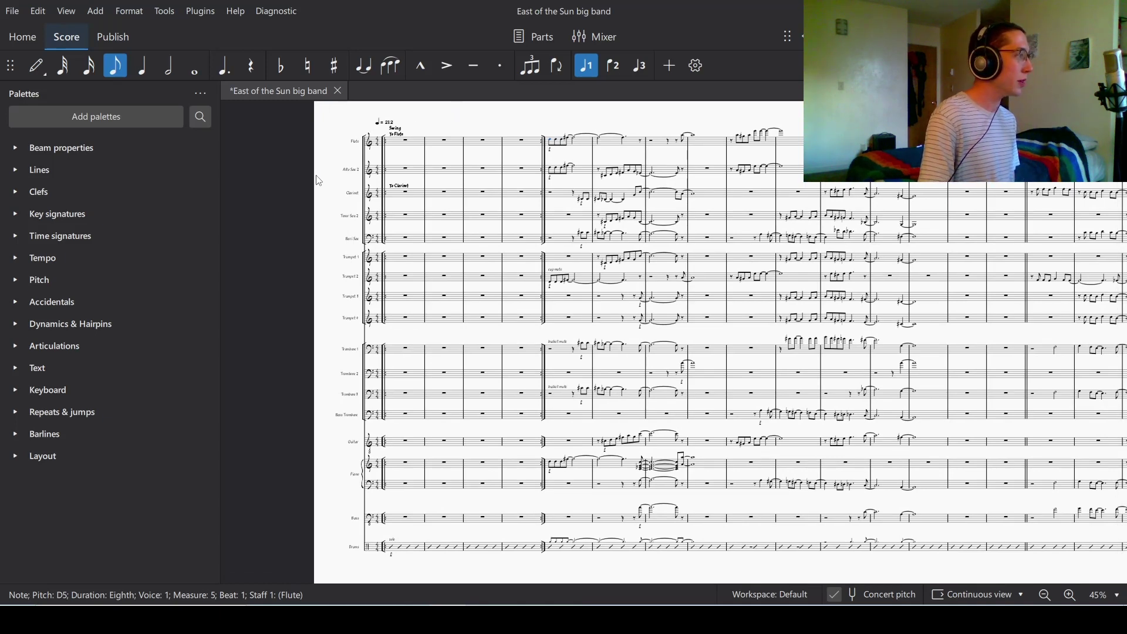
click(15, 368)
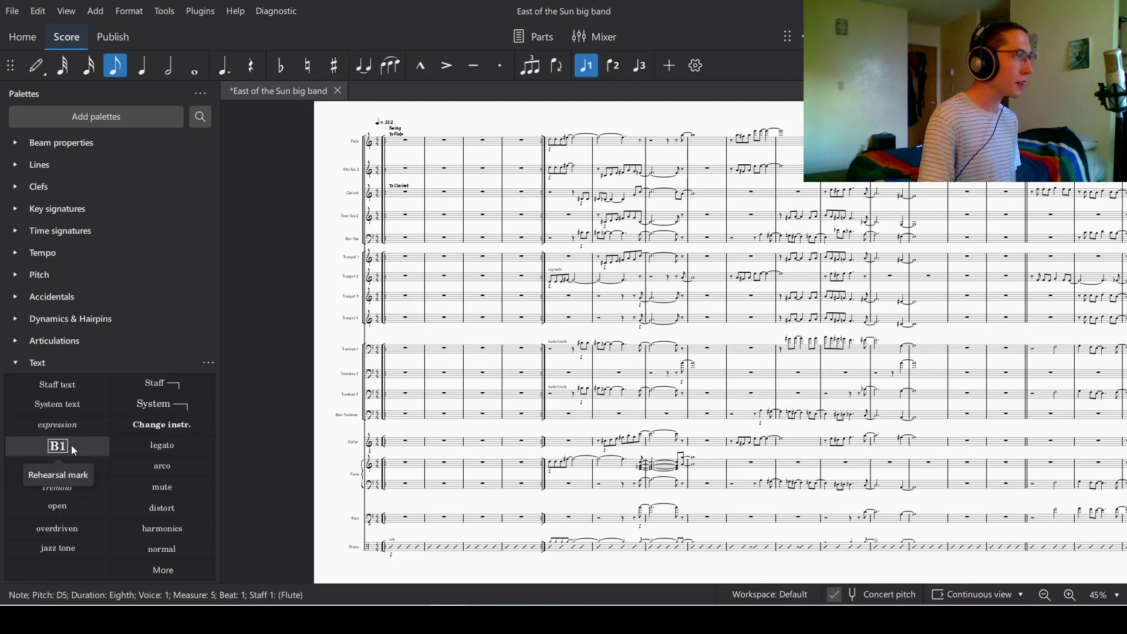
ctrl+scroll(562, 144, up, 3)
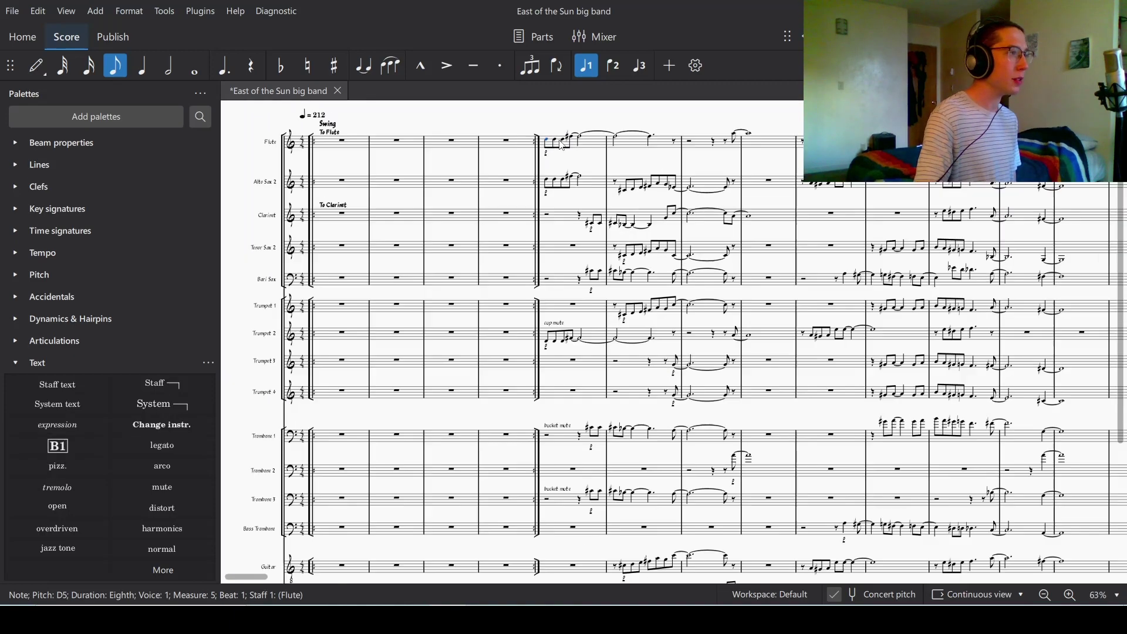
ctrl+scroll(562, 144, up, 1)
ctrl+scroll(587, 146, up, 2)
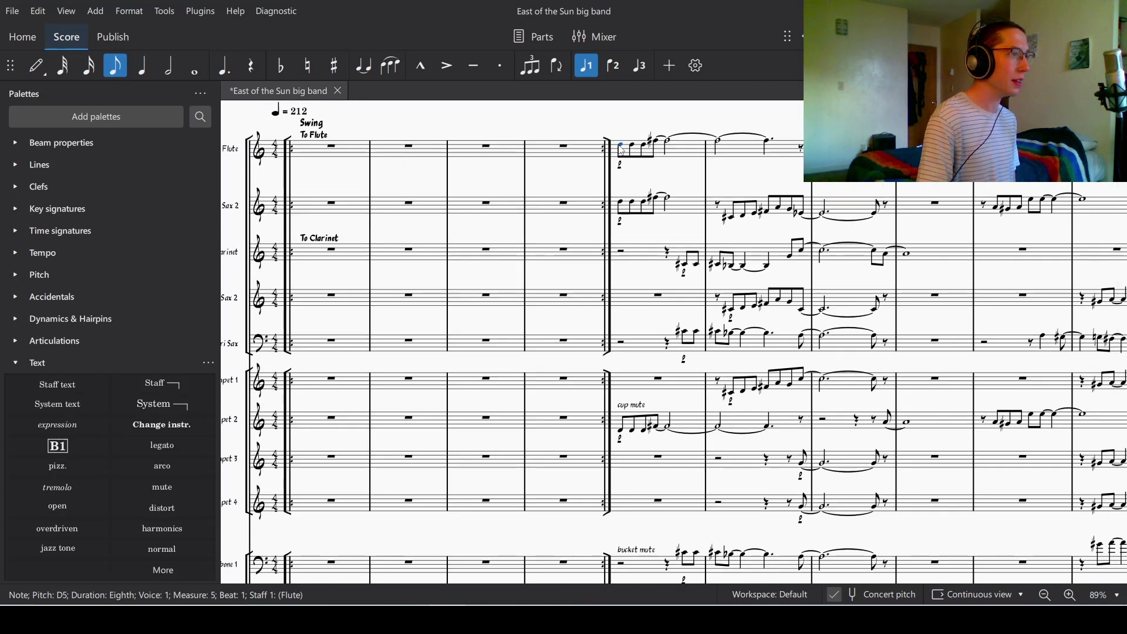
click(55, 447)
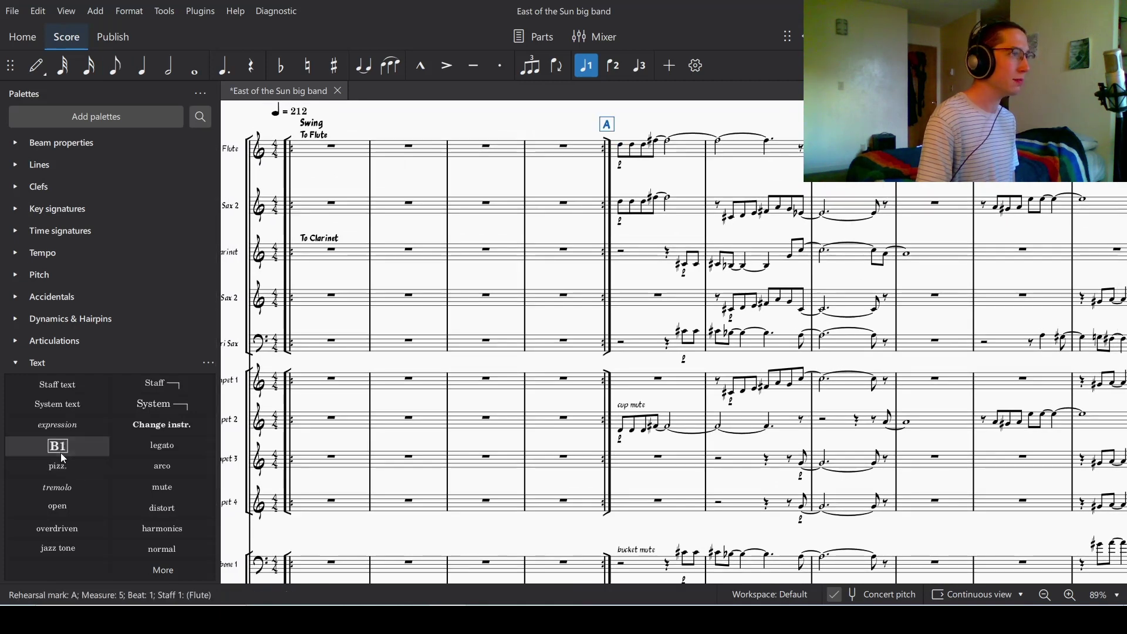
Change the text of the rehearsal mark at measure 5 to 5.
double_click(608, 126)
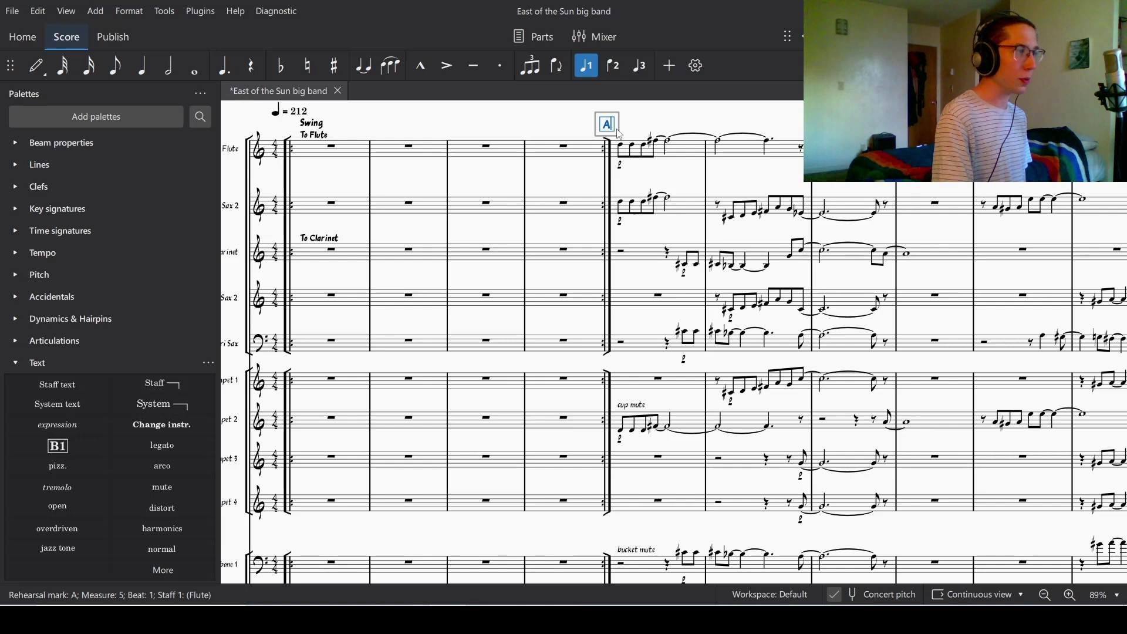
key(BackSpace)
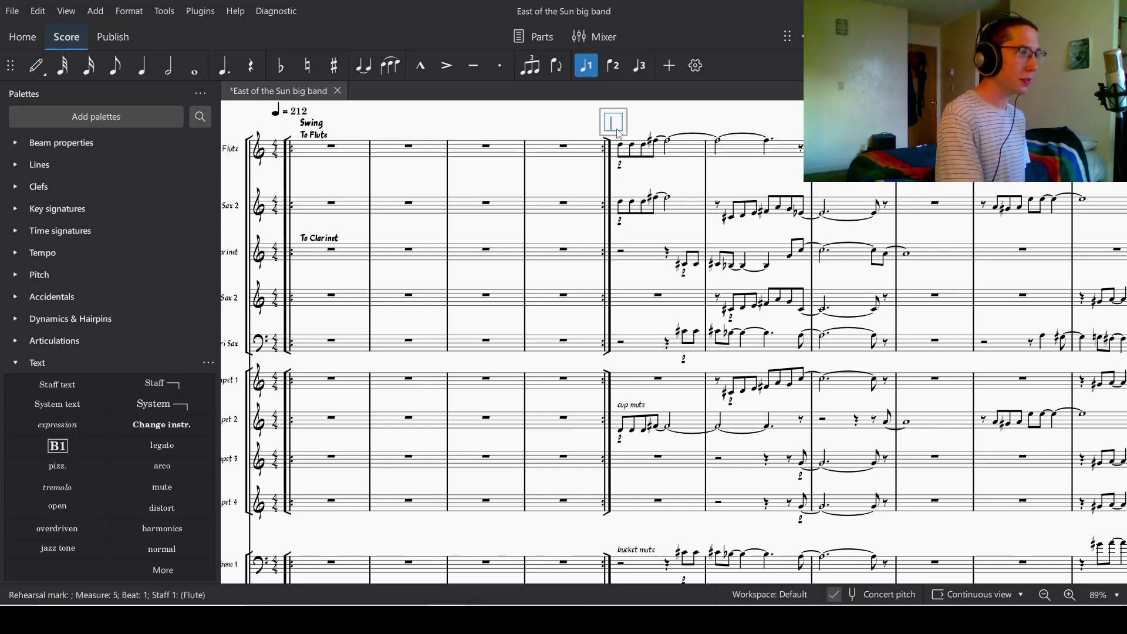
text(5)
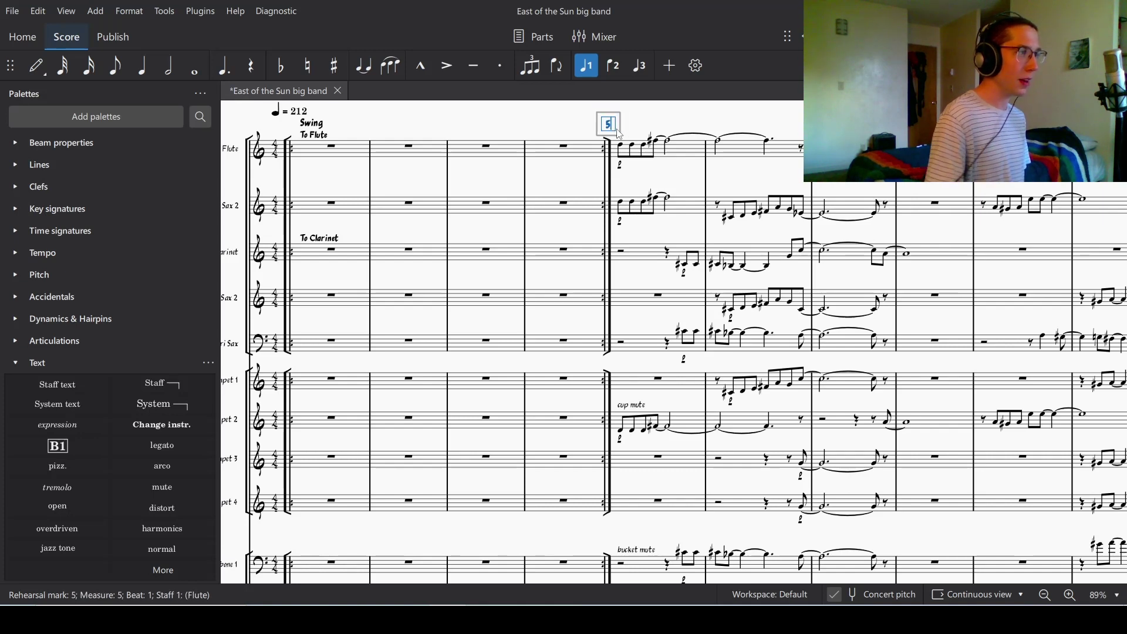
click(788, 124)
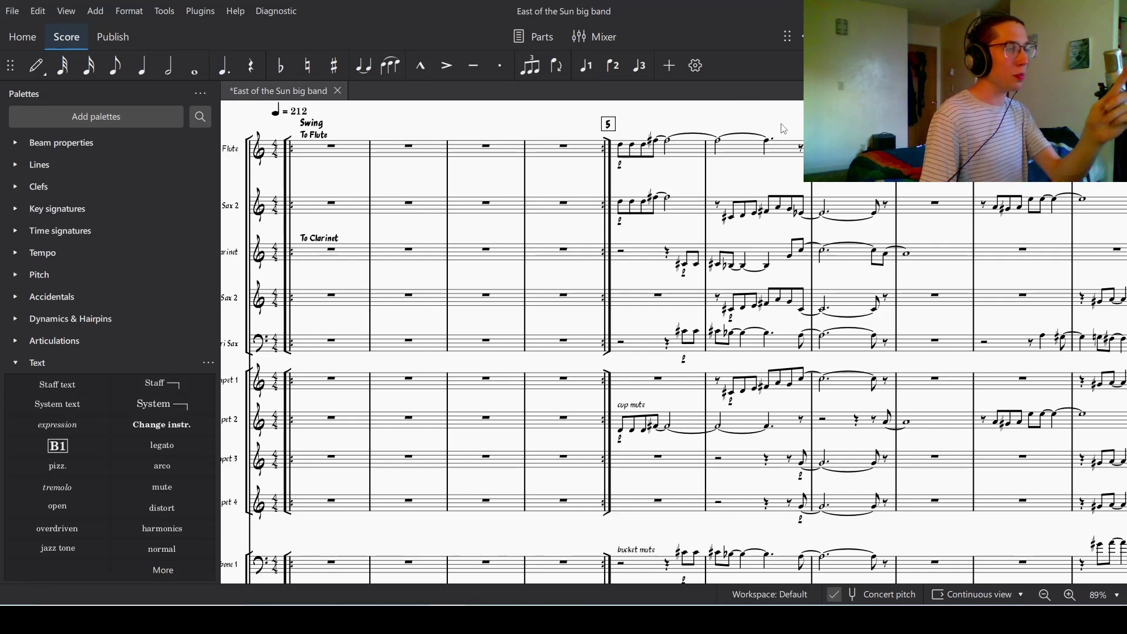
Add a rehearsal mark at the flute's eighth rest after the double barline at measure 16.
drag(783, 123, 488, 167)
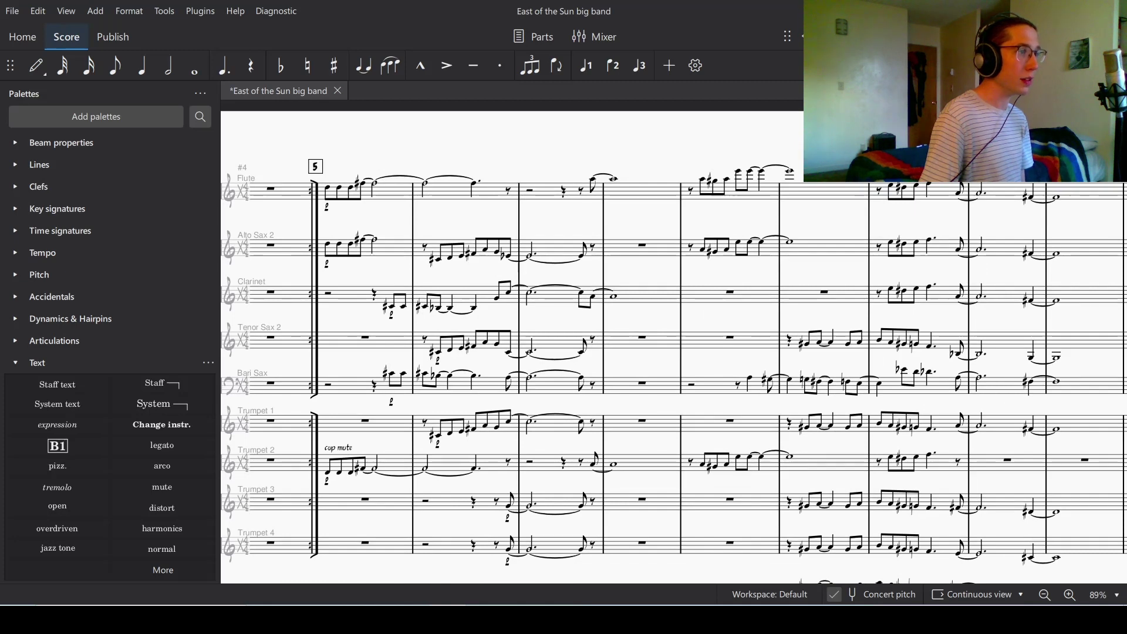
scroll(719, 199, right, 5)
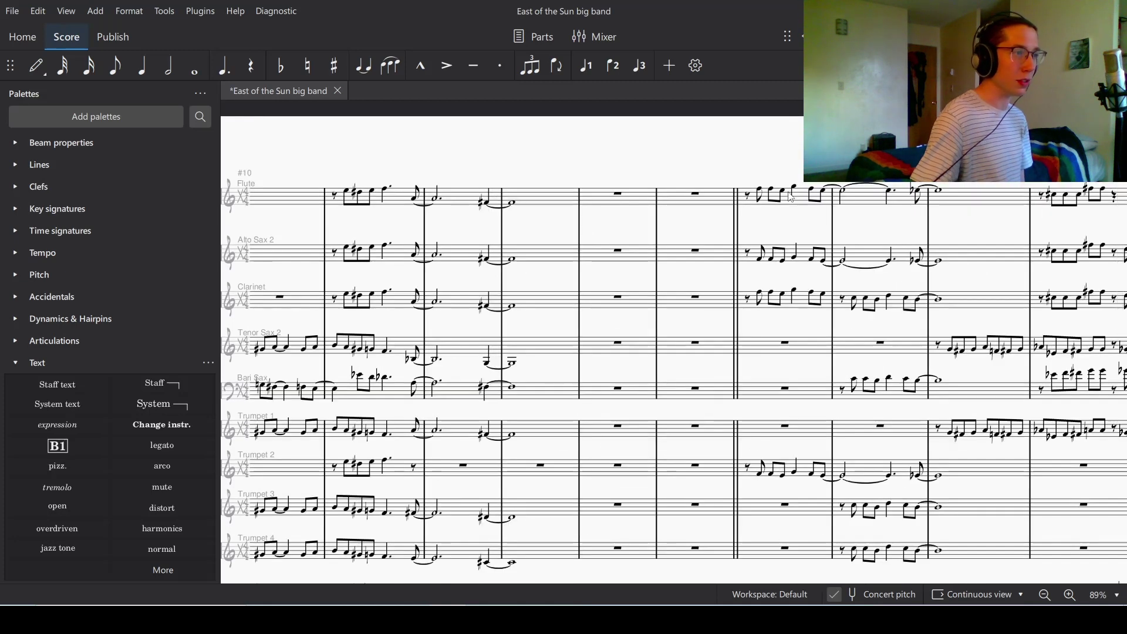
click(750, 198)
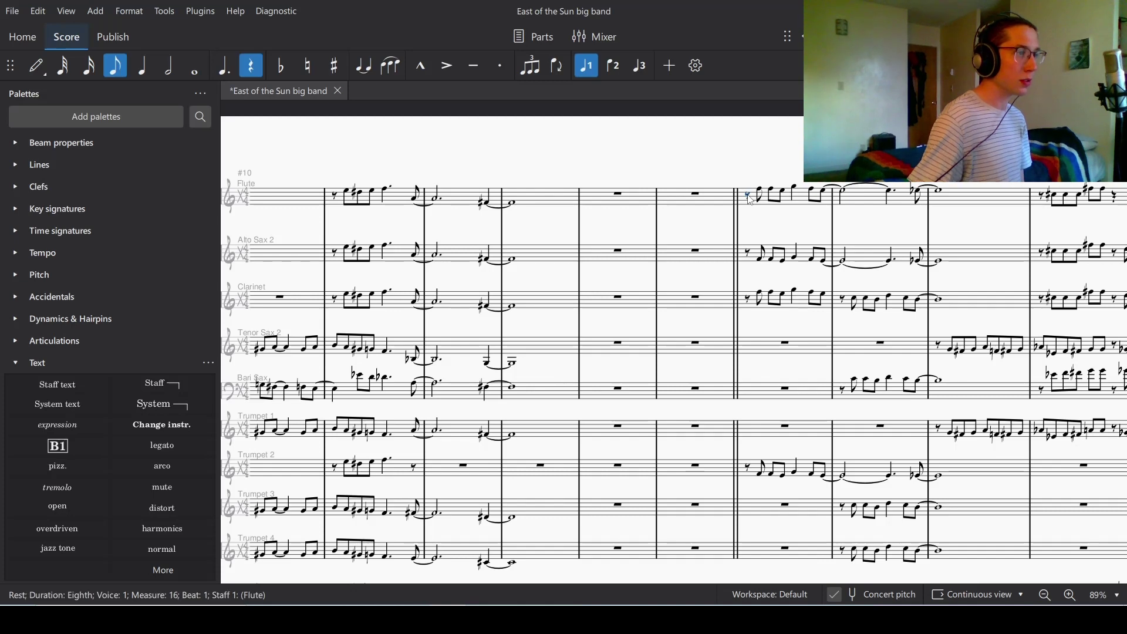
click(59, 451)
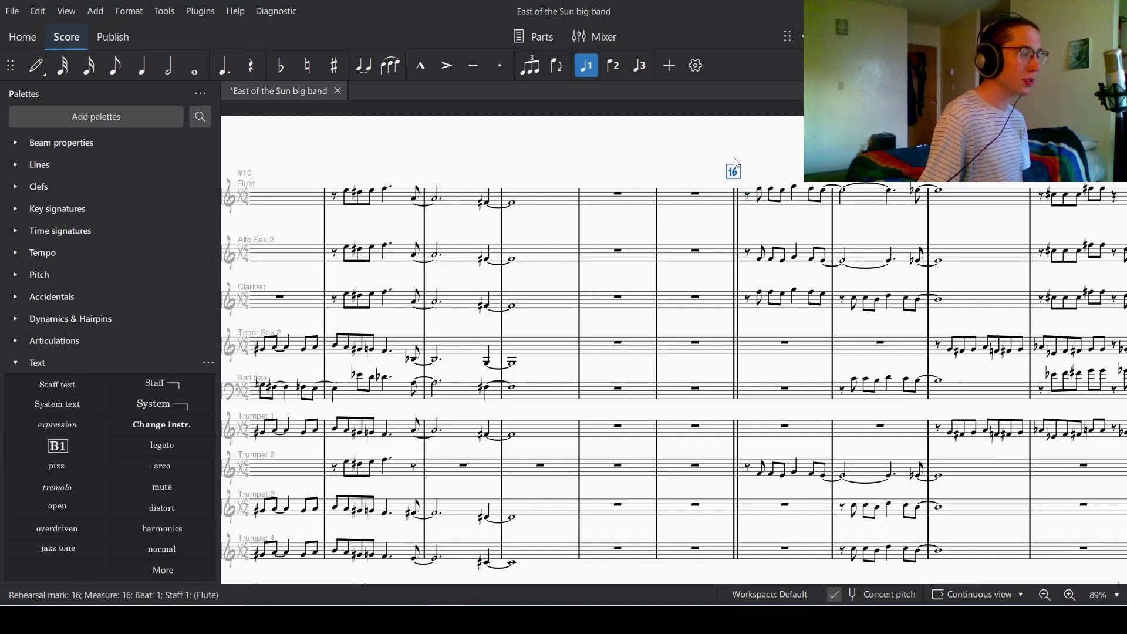
Add rehearsal marks at measure 40 and at the double barline following the time signature changes.
ctrl+scroll(765, 135, down, 2)
ctrl+scroll(764, 135, down, 2)
scroll(765, 135, right, 5)
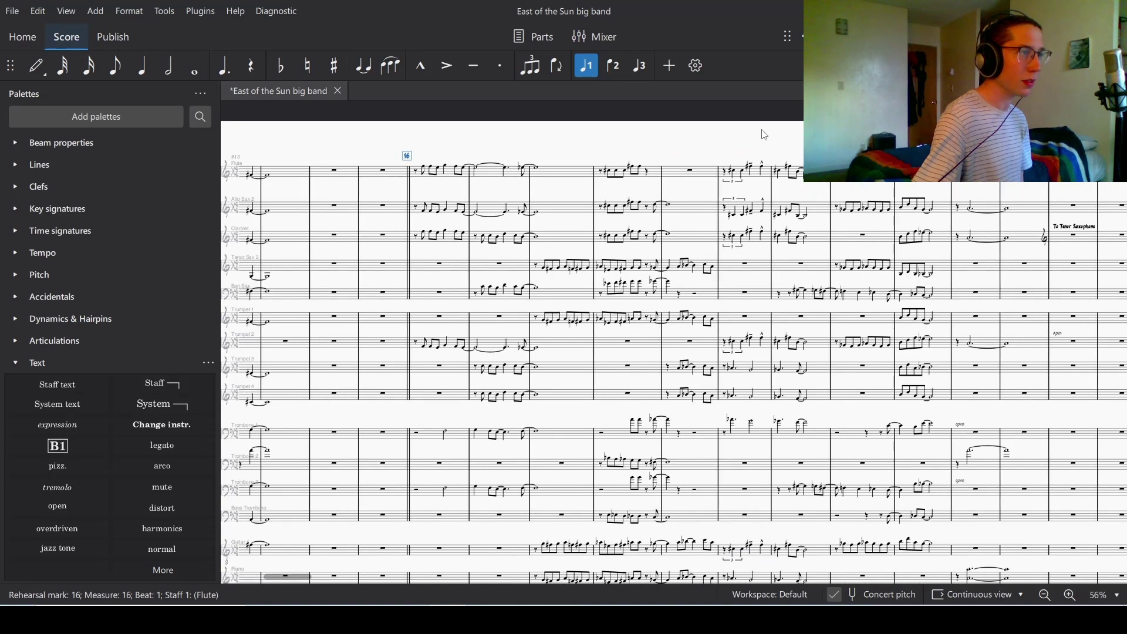
scroll(765, 135, right, 2)
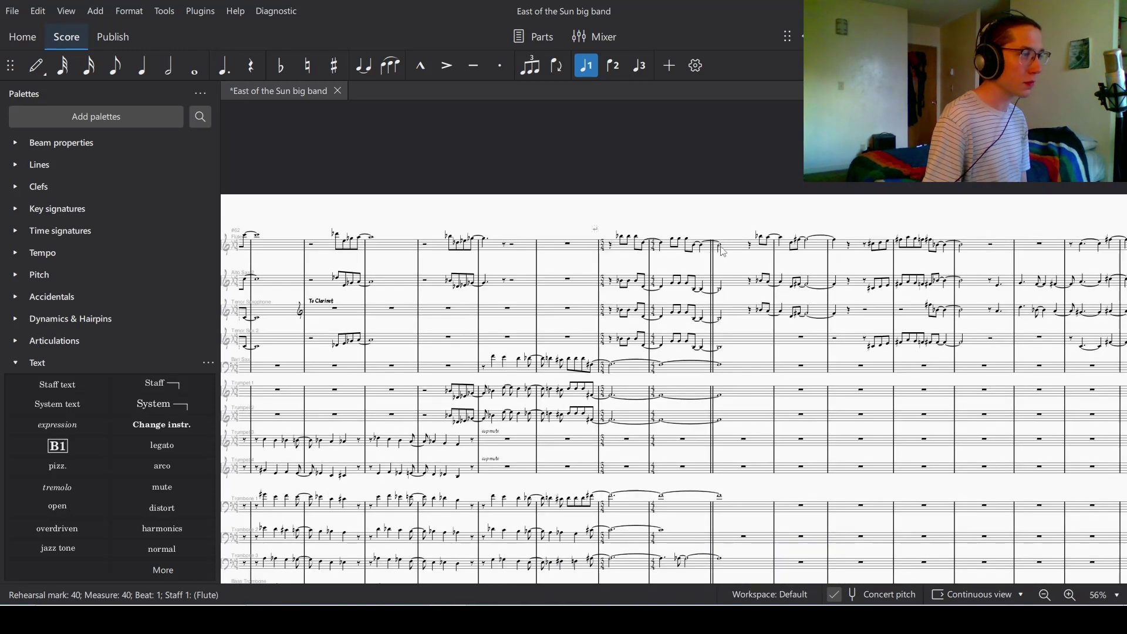
click(720, 246)
click(80, 443)
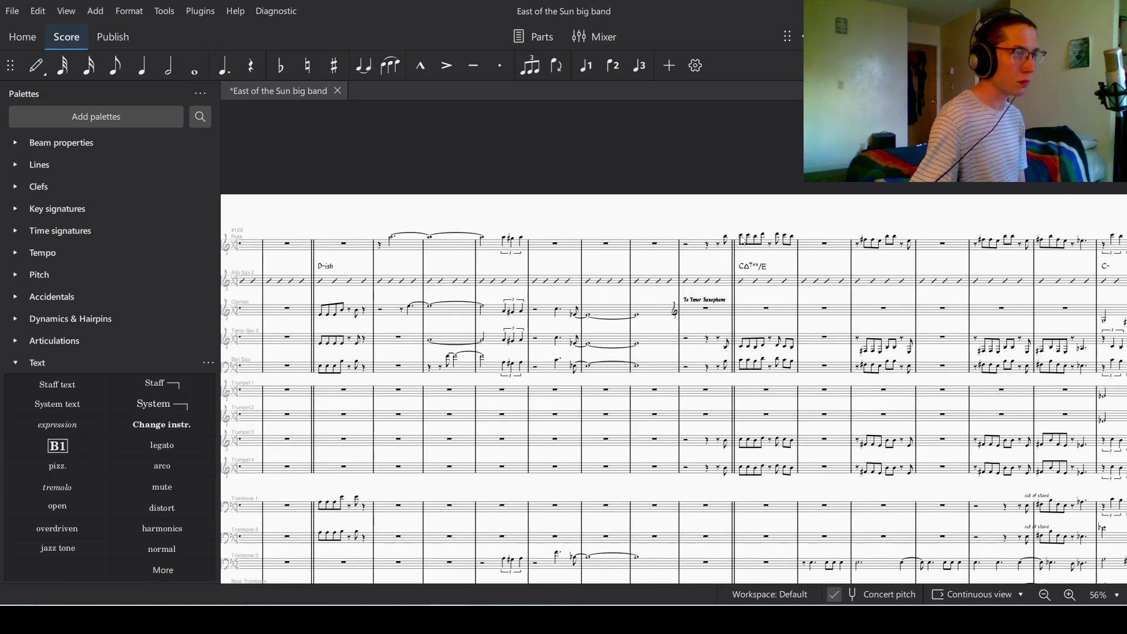
Add rehearsal marks at the double barlines of measures 138 and 171.
click(741, 236)
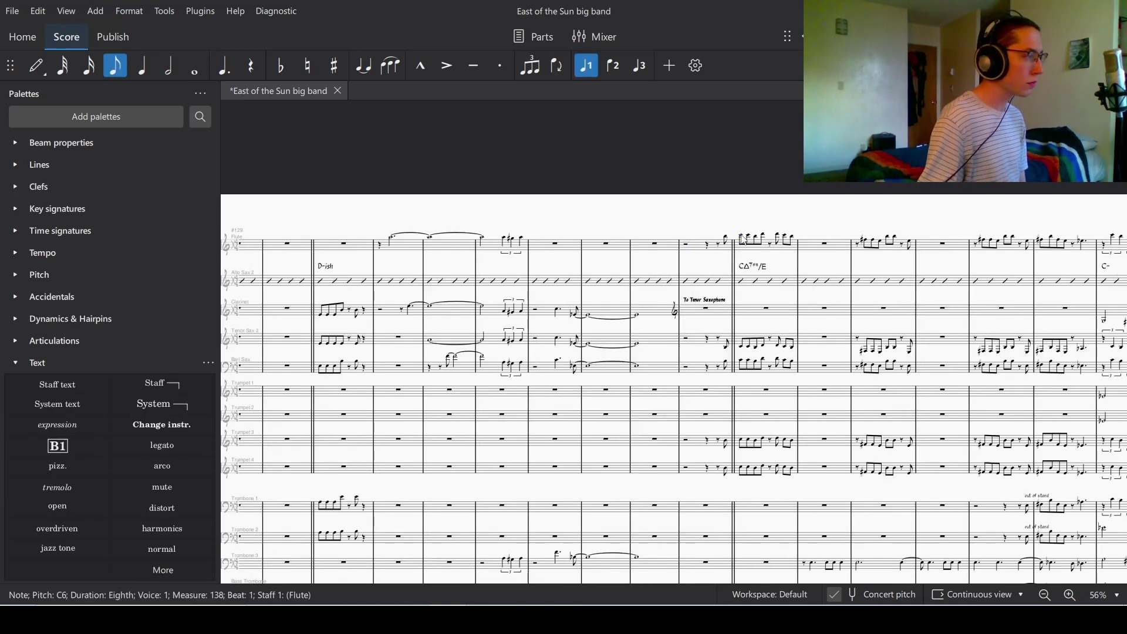
click(53, 445)
scroll(835, 218, down, 7)
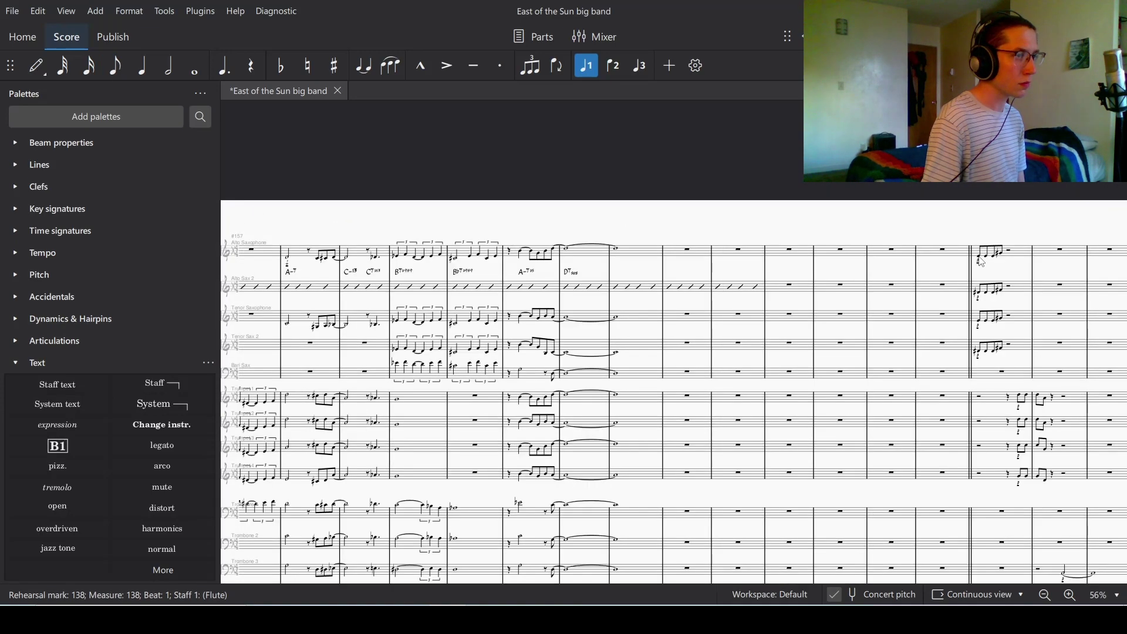
click(979, 254)
click(86, 445)
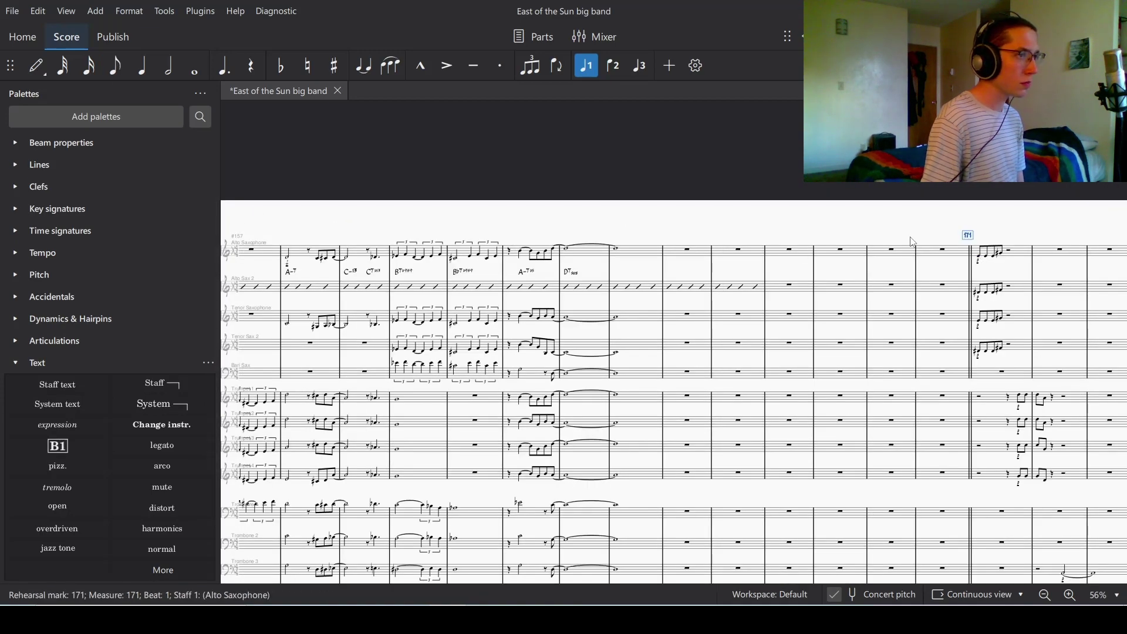
Add rehearsal marks at the section double barlines from measure 187 through measure 271.
scroll(937, 221, down, 8)
click(819, 257)
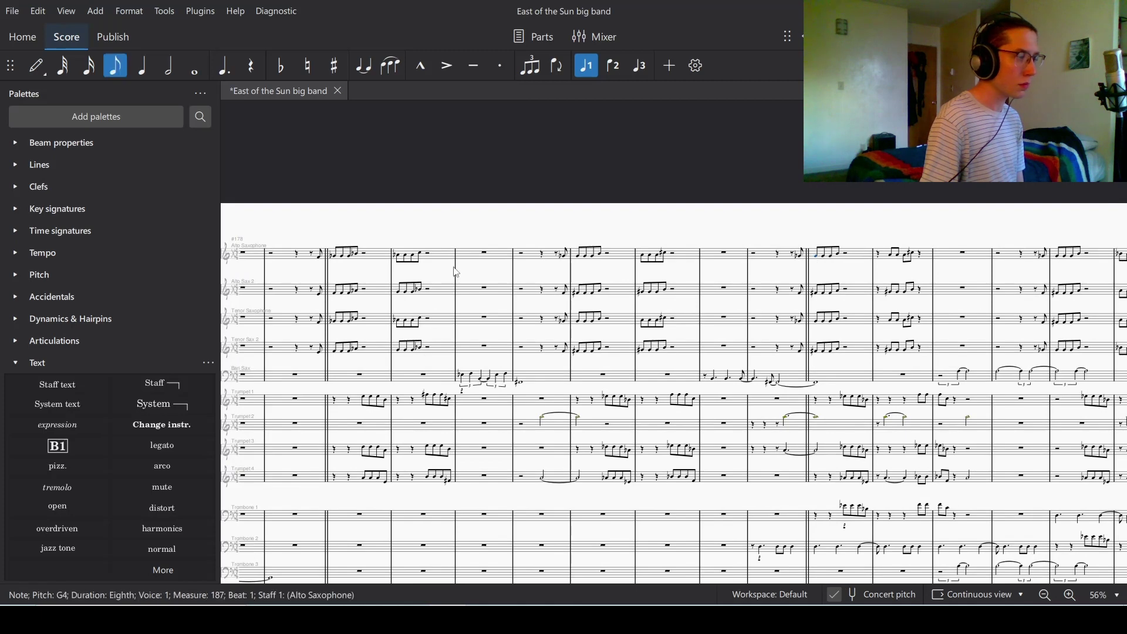
click(69, 447)
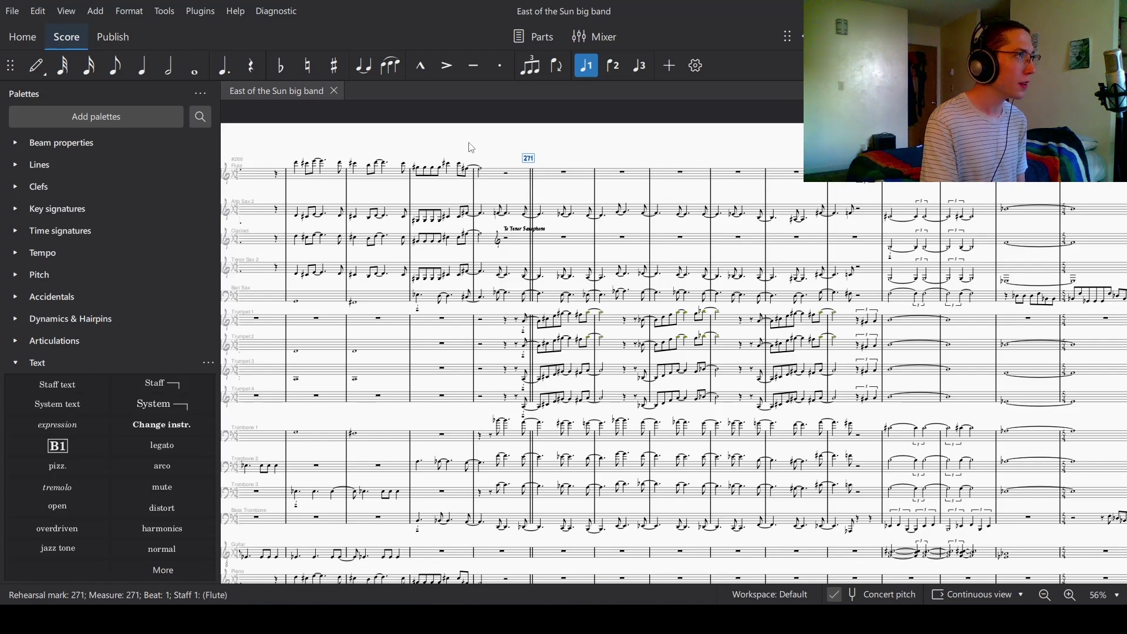
Turn off concert pitch so the score is shown in transposed pitch.
drag(472, 142, 965, 113)
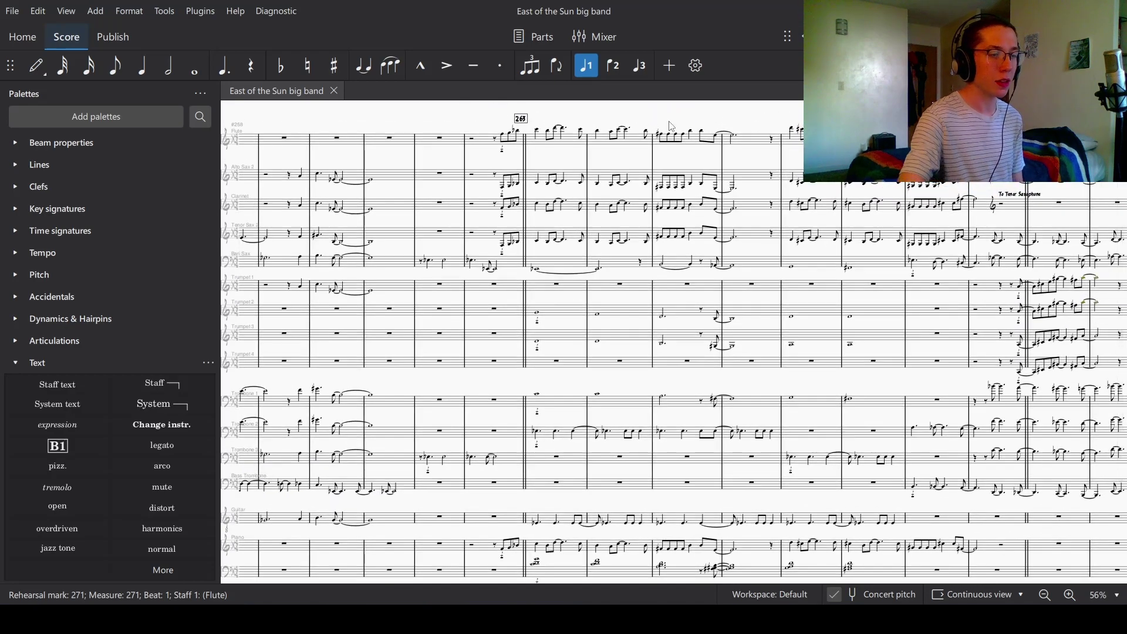
scroll(672, 126, left, 20)
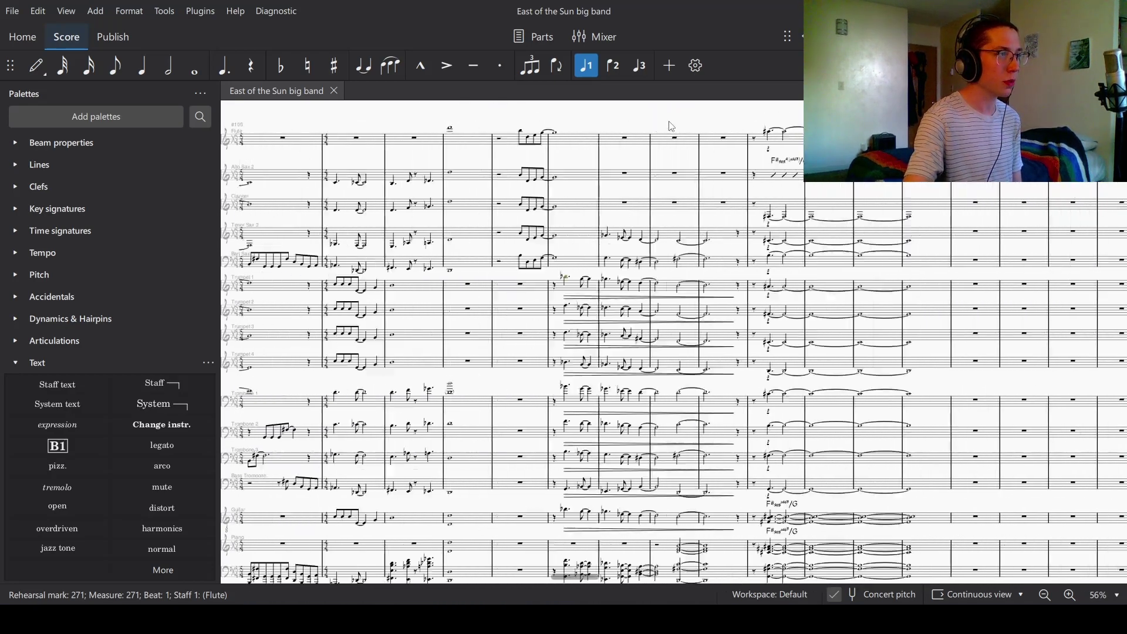
scroll(672, 127, left, 15)
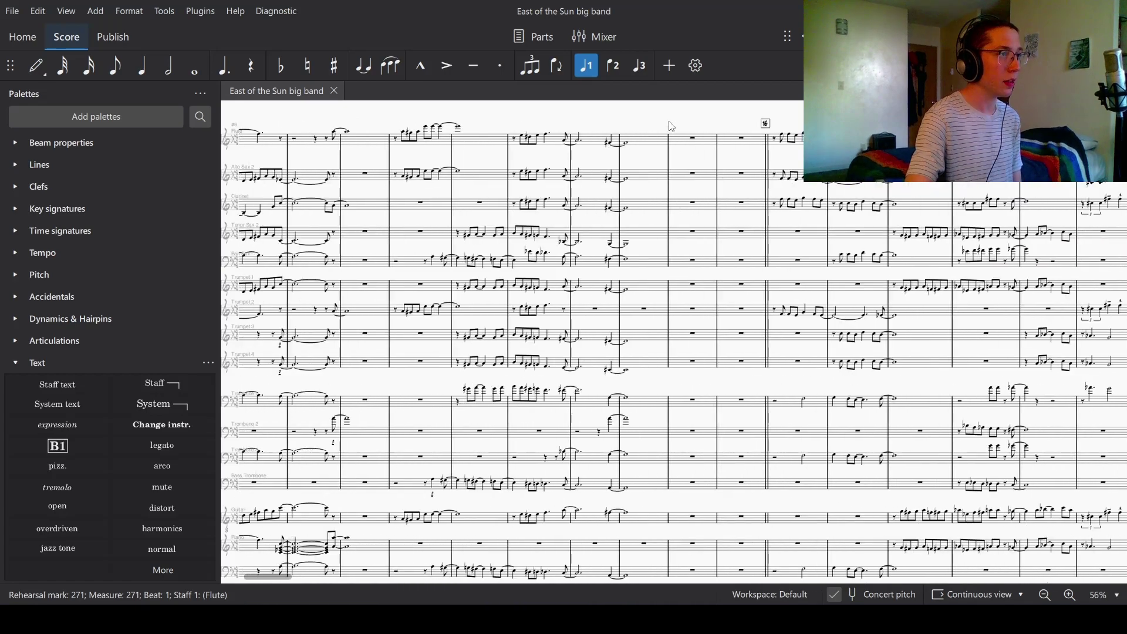
scroll(670, 123, left, 5)
scroll(669, 123, right, 2)
scroll(669, 123, down, 2)
scroll(669, 124, down, 1)
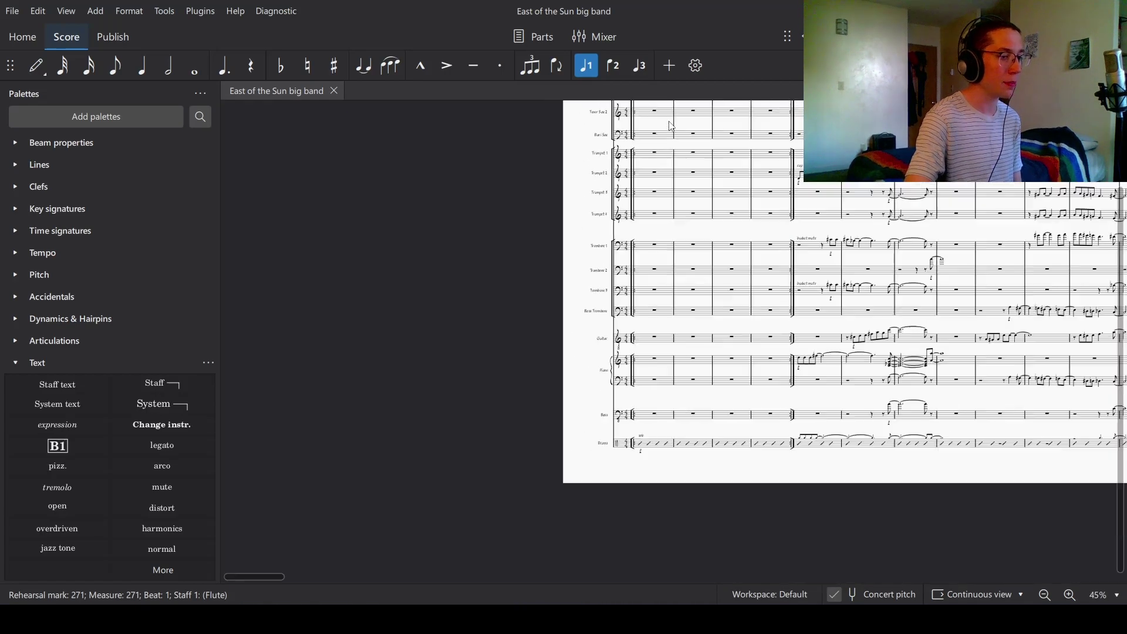
scroll(669, 121, down, 1)
drag(582, 310, 543, 382)
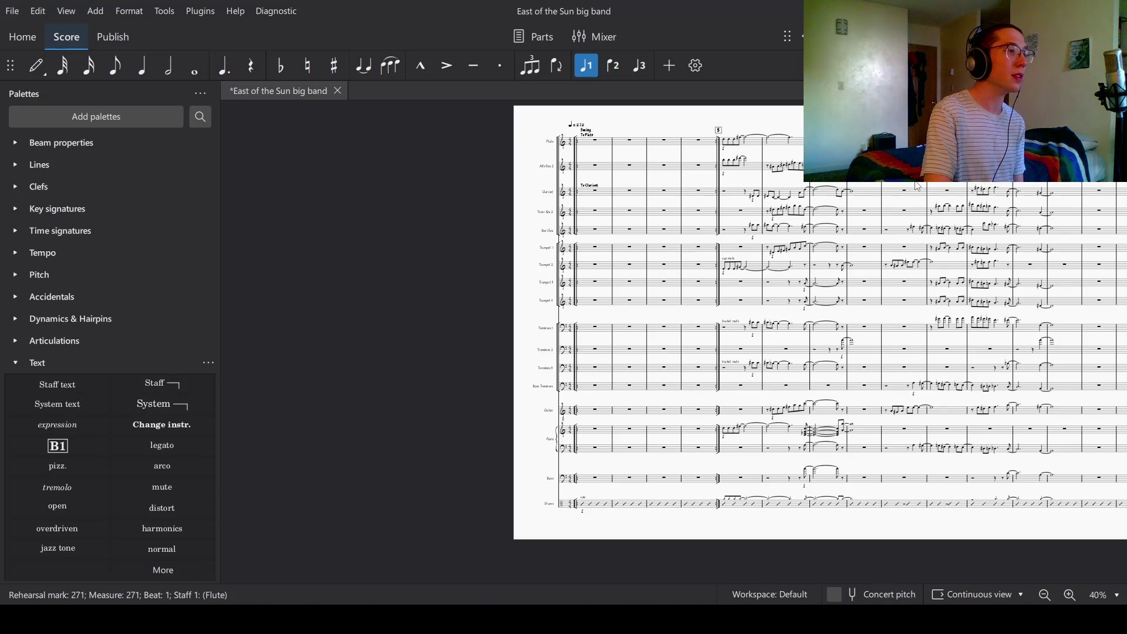
drag(918, 186, 819, 202)
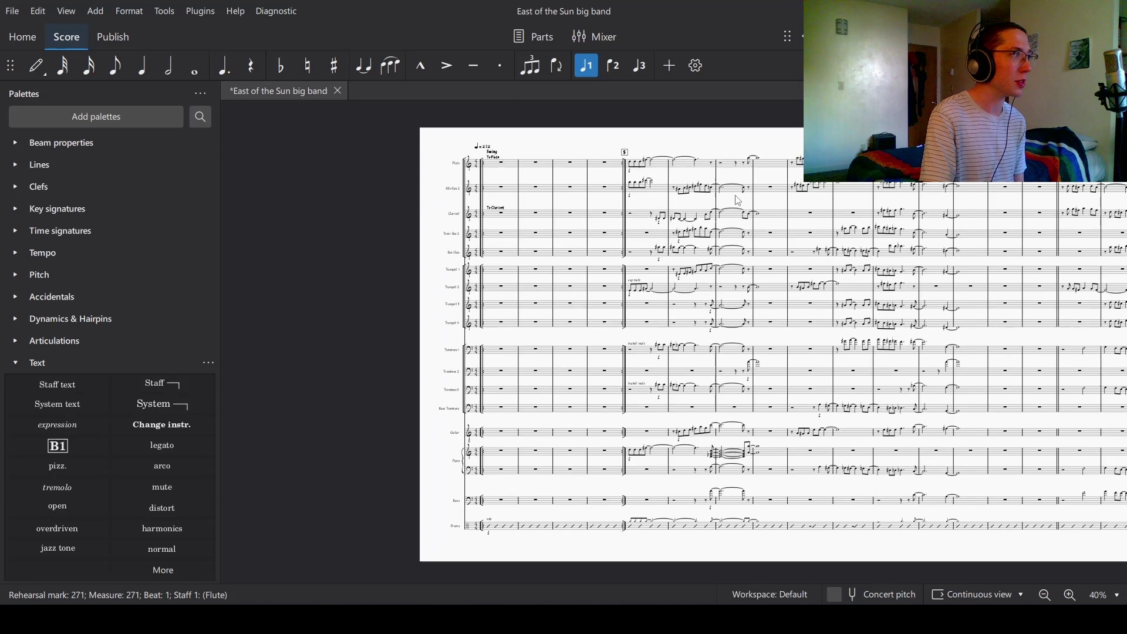
Switch the score from continuous view to page view and inspect the title page and first page of music.
click(1020, 594)
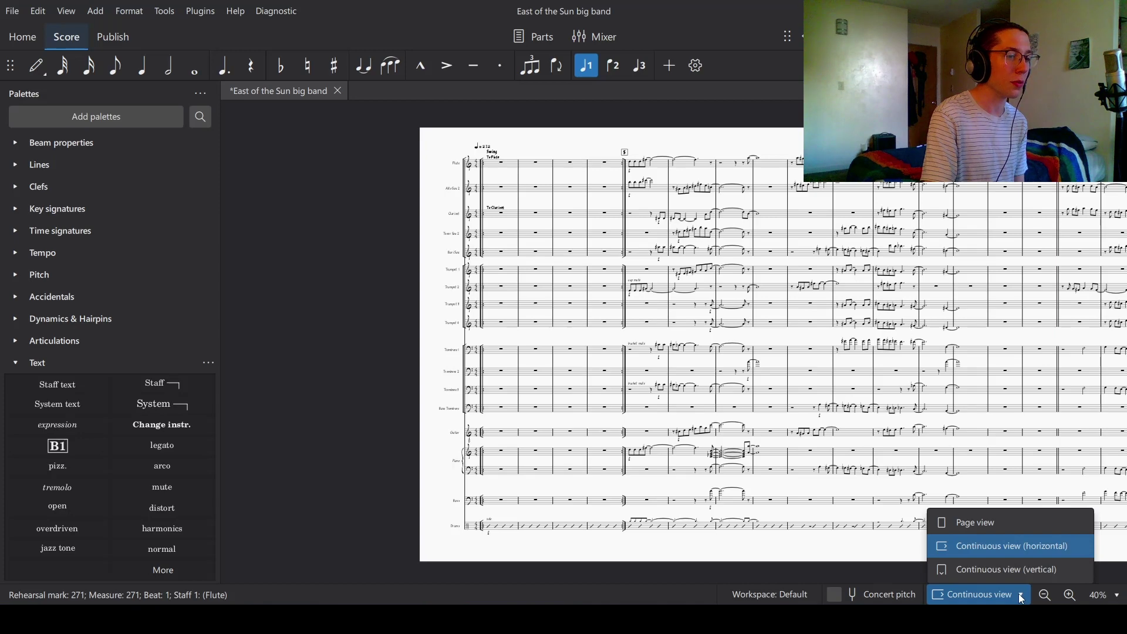
click(1011, 529)
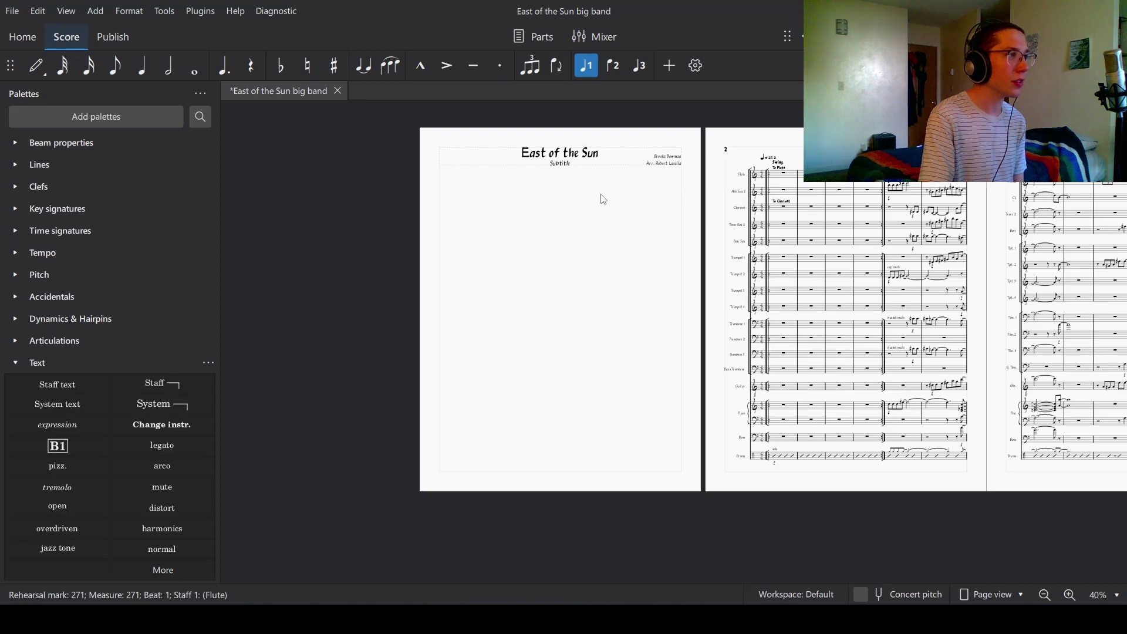
drag(817, 139, 650, 170)
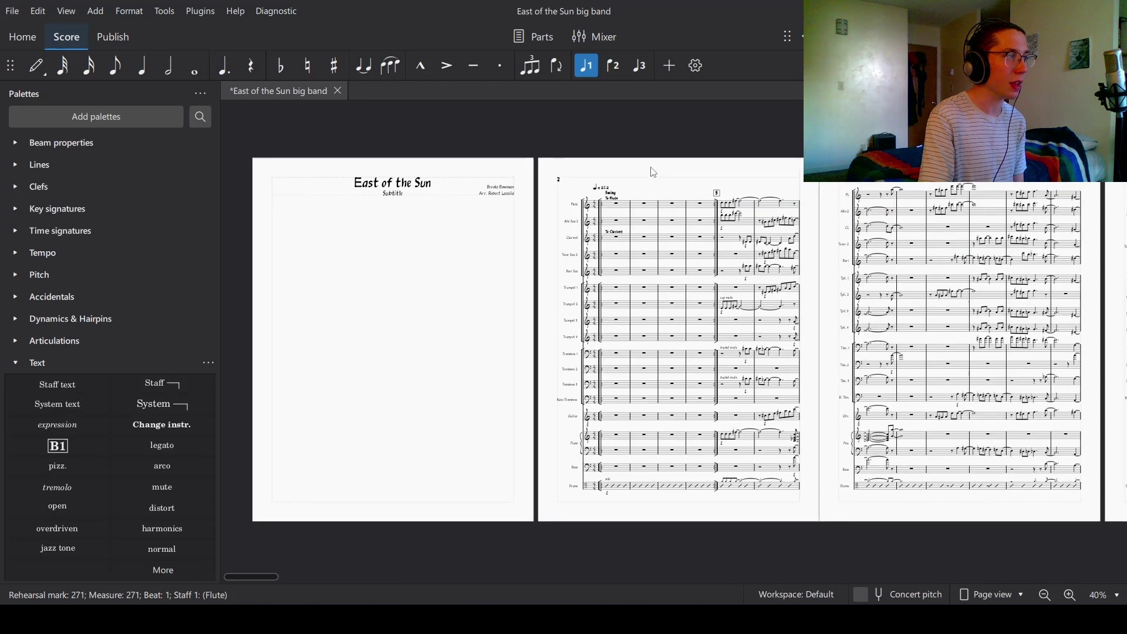
scroll(571, 278, up, 3)
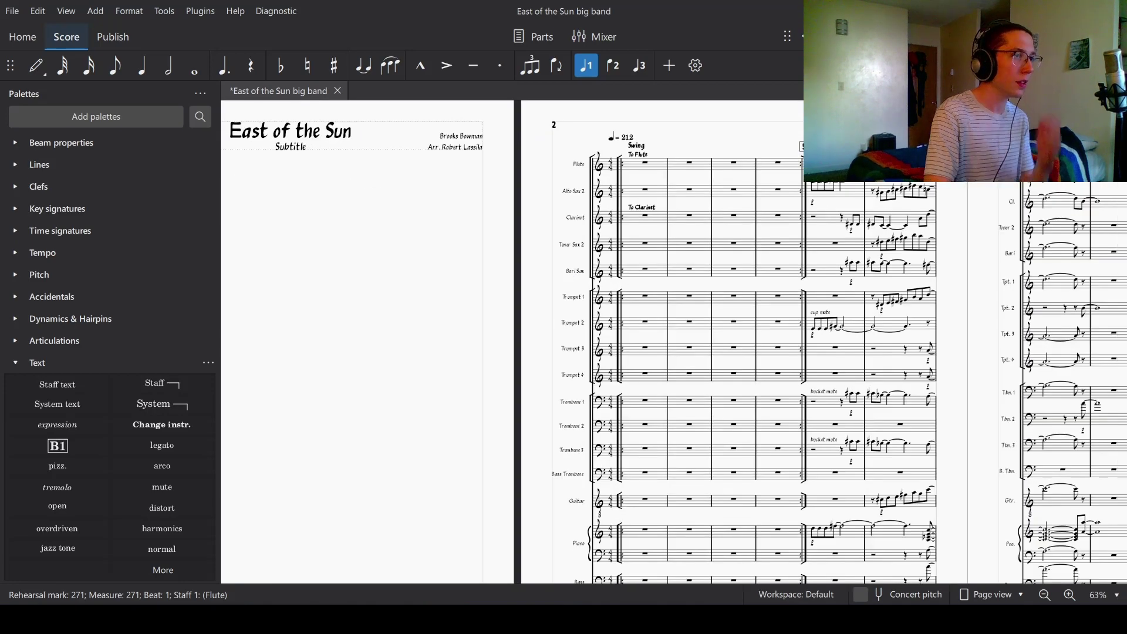
drag(880, 141, 835, 146)
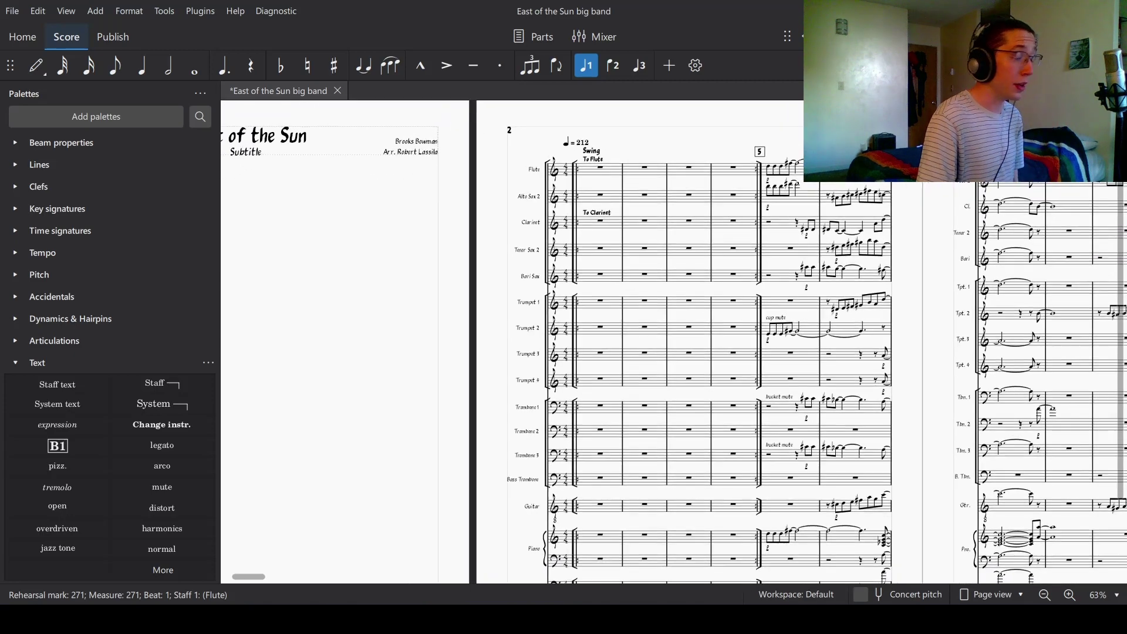
scroll(897, 106, down, 2)
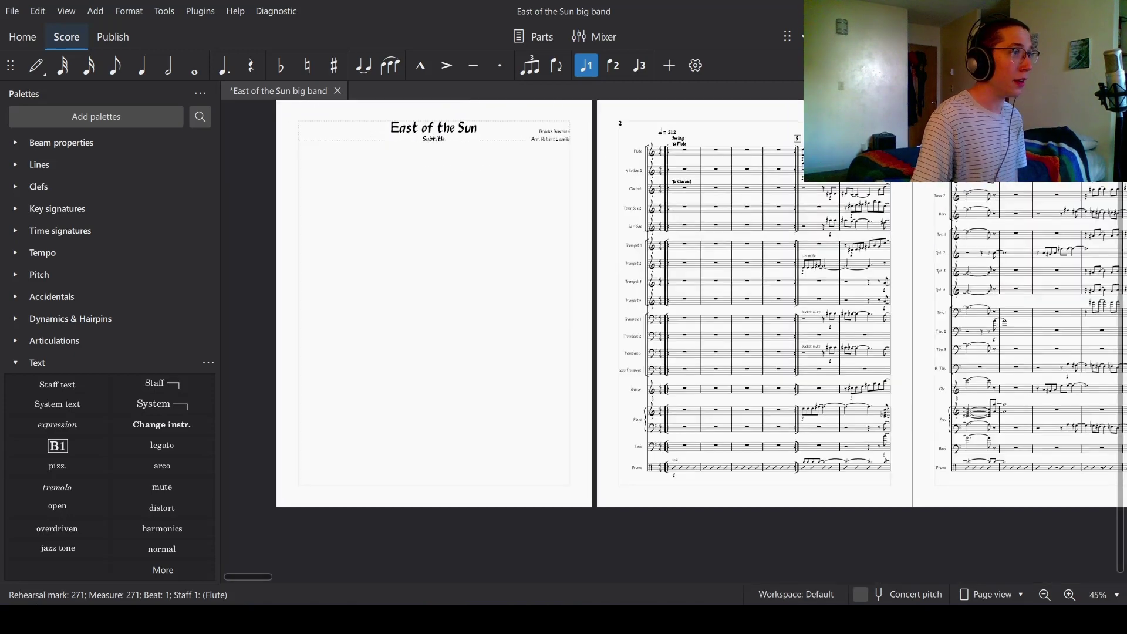
Review the score's page size, staff space and margins in the page settings and accept them.
click(129, 11)
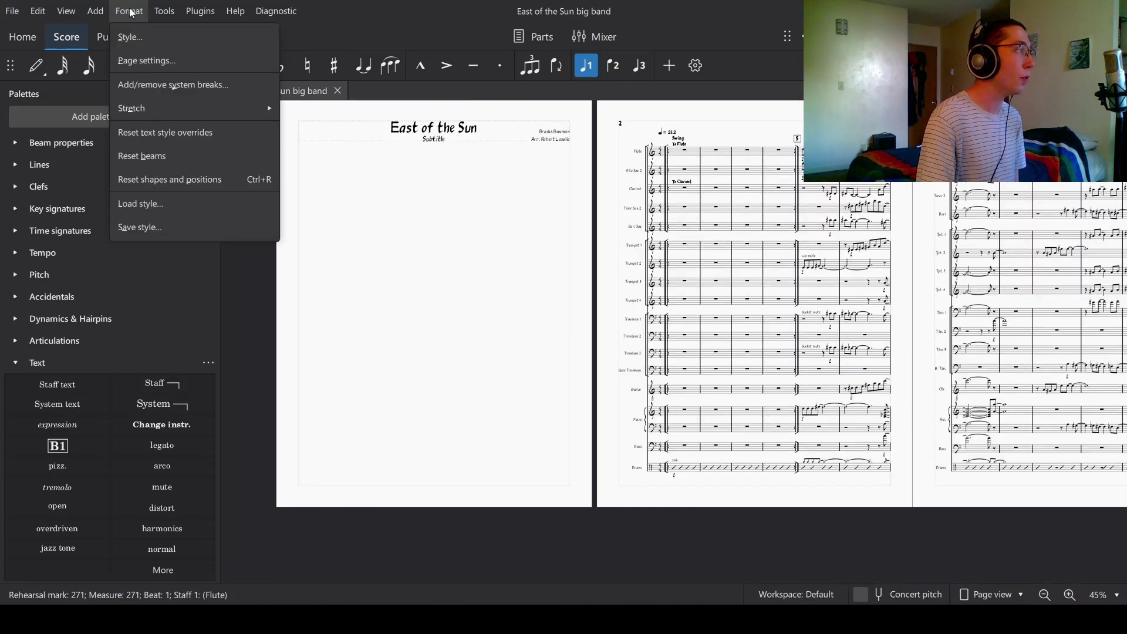
click(158, 61)
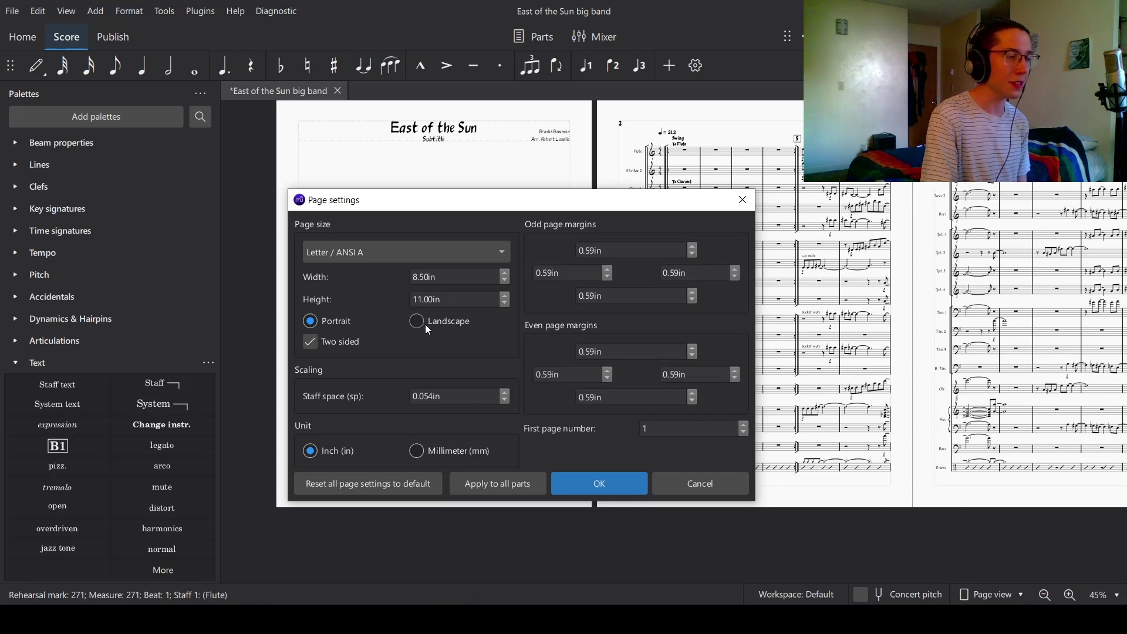
click(585, 487)
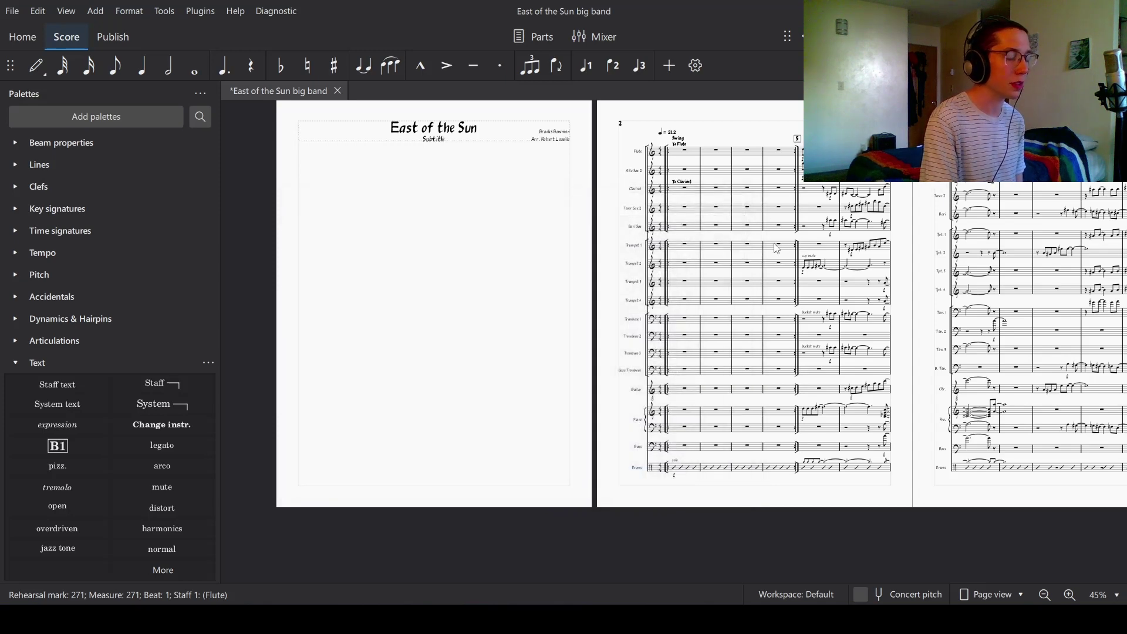
Add a system break at the end-repeat barline just before measure 5.
scroll(777, 249, up, 2)
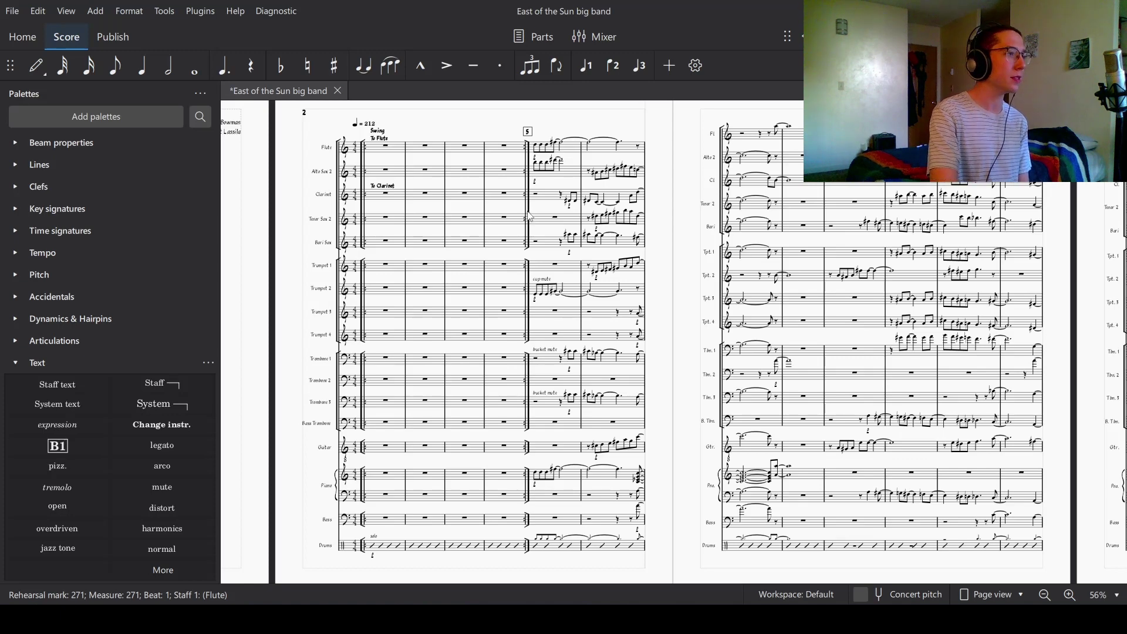
click(530, 215)
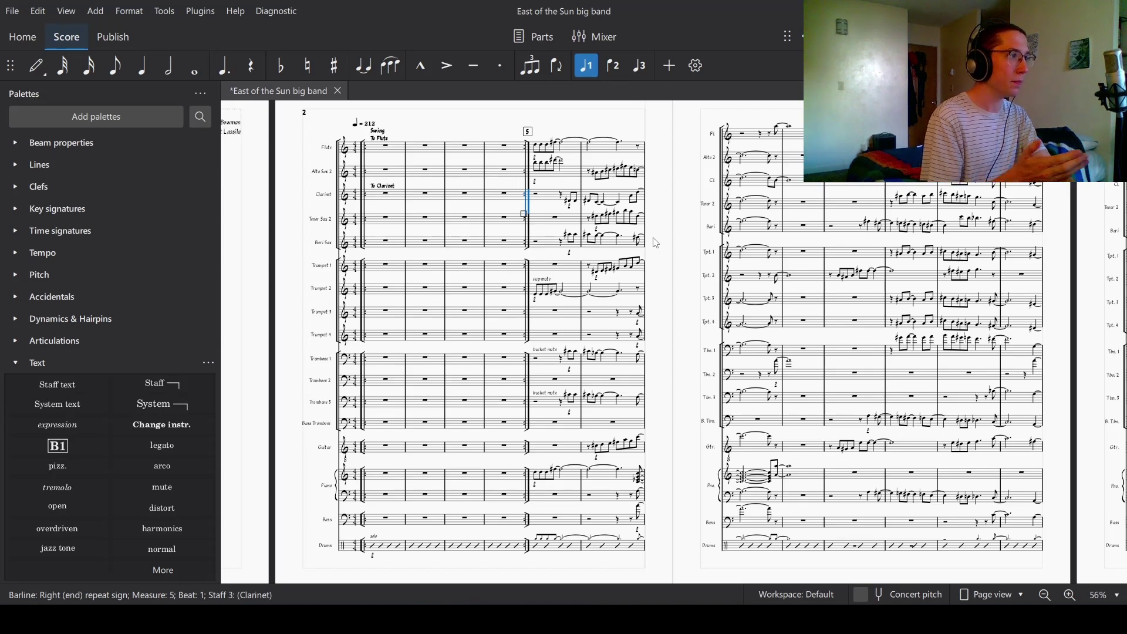
key(Return)
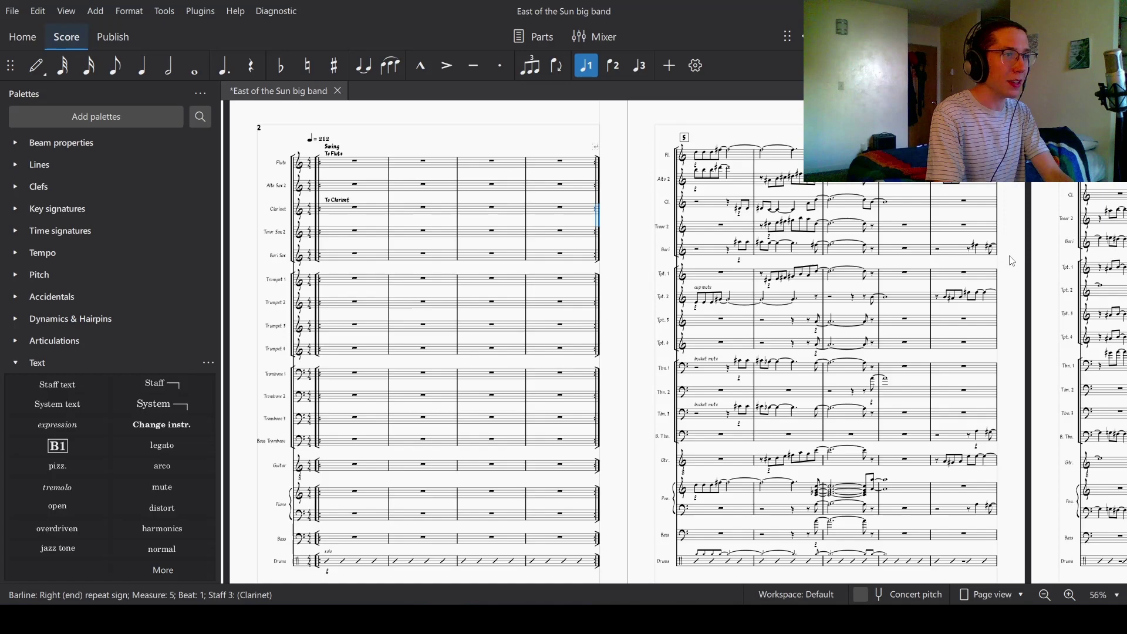
Select the whole score and break its systems every 4 measures.
drag(999, 260, 705, 231)
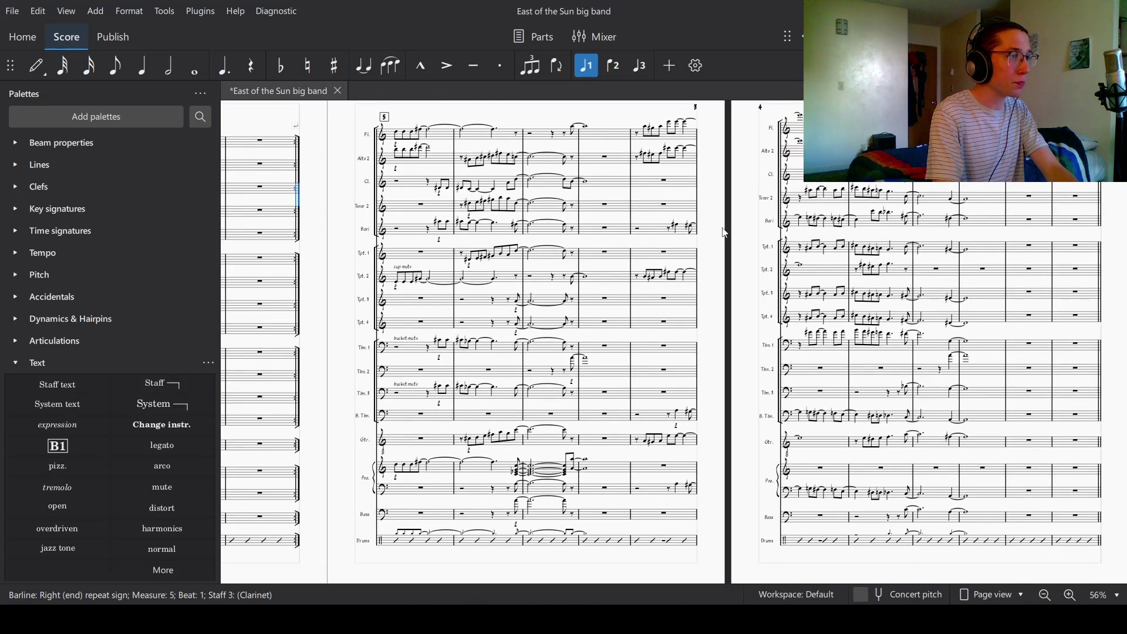
drag(723, 233, 650, 238)
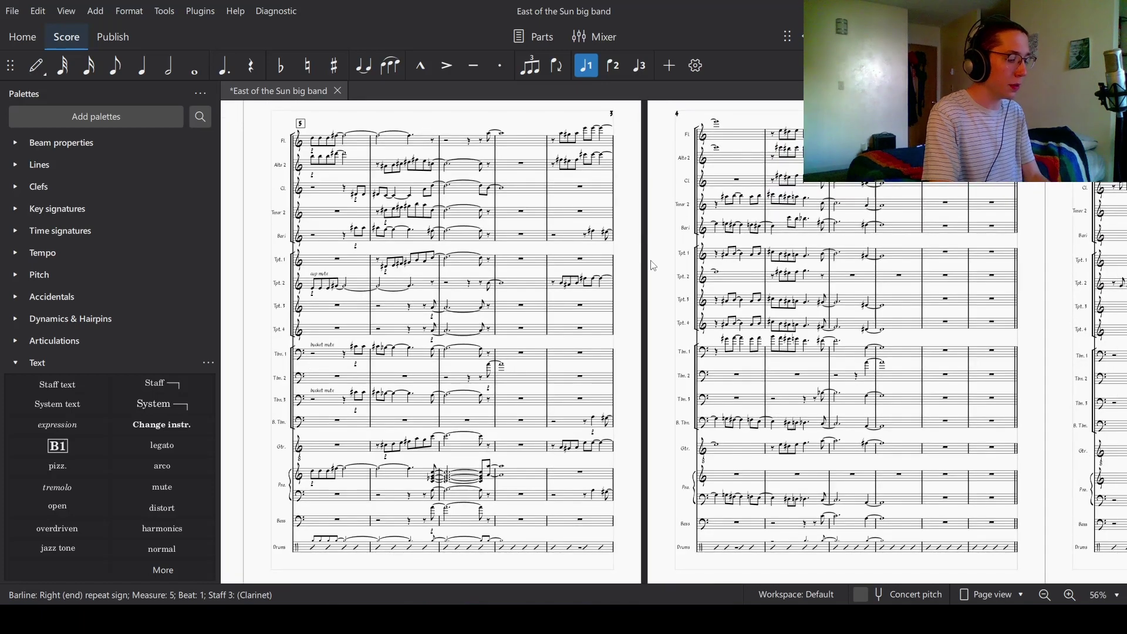
drag(628, 277, 644, 270)
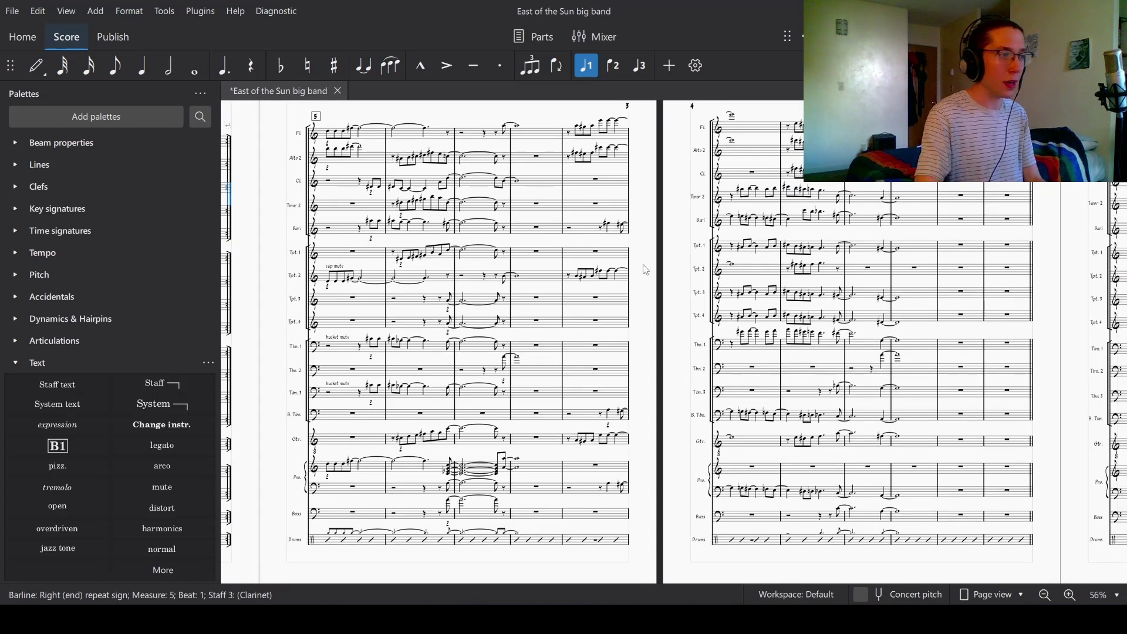
scroll(646, 270, down, 3)
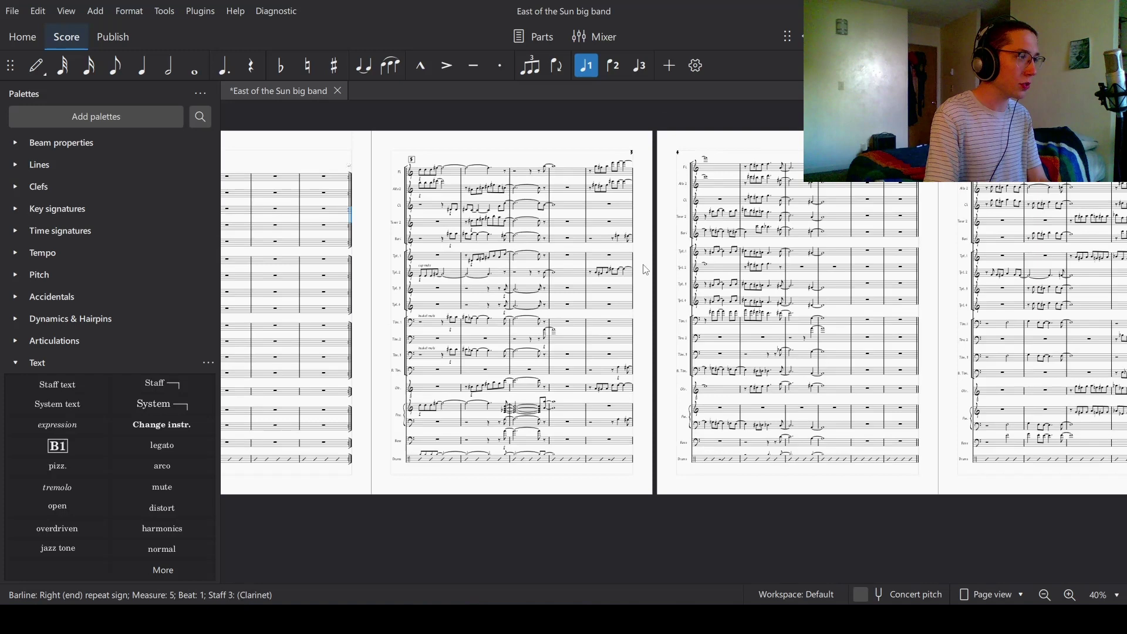
key(ctrl+a)
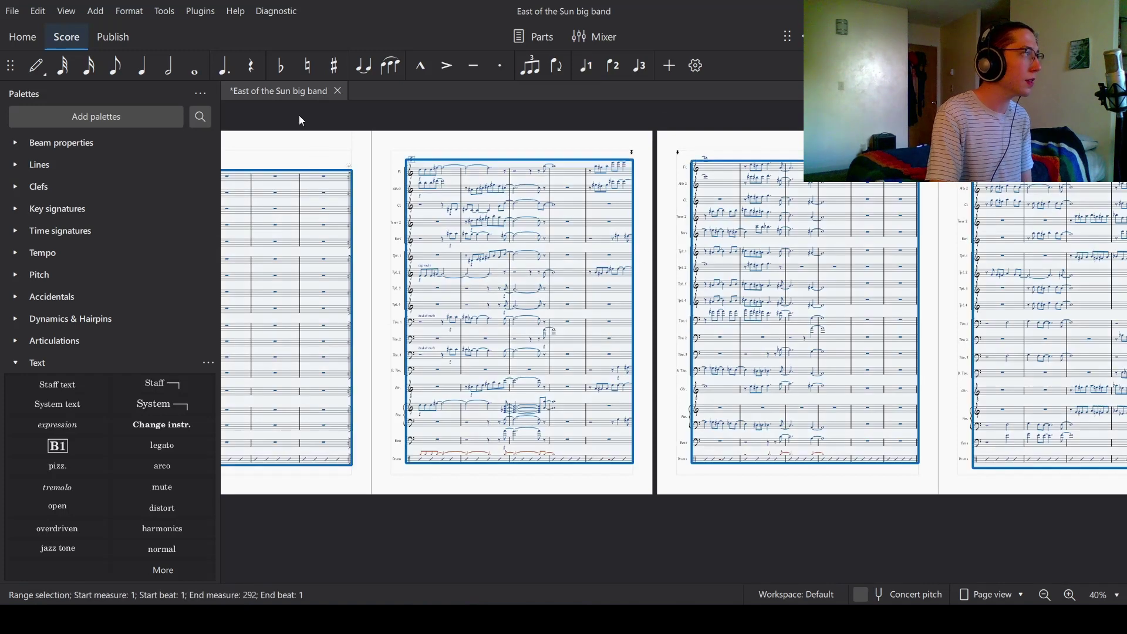
click(133, 15)
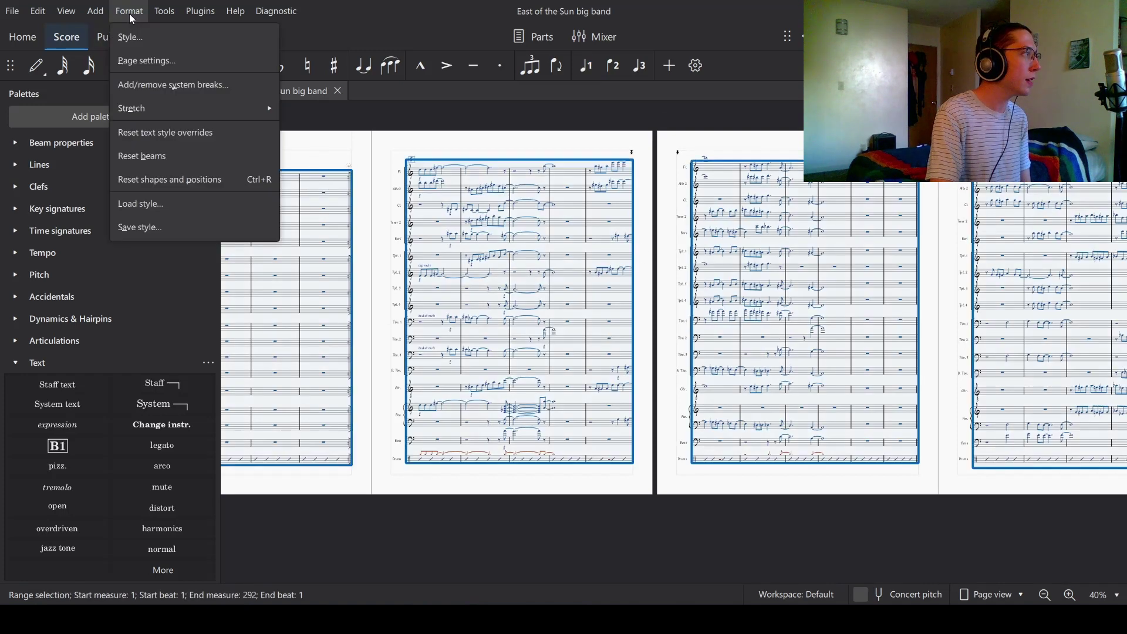
click(187, 85)
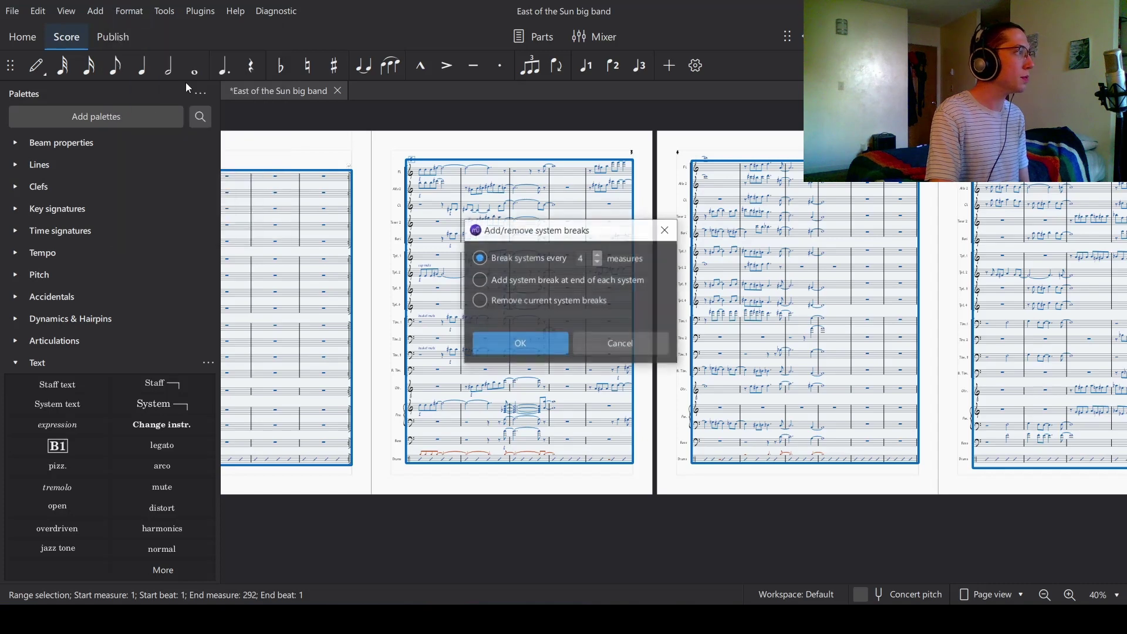
click(532, 343)
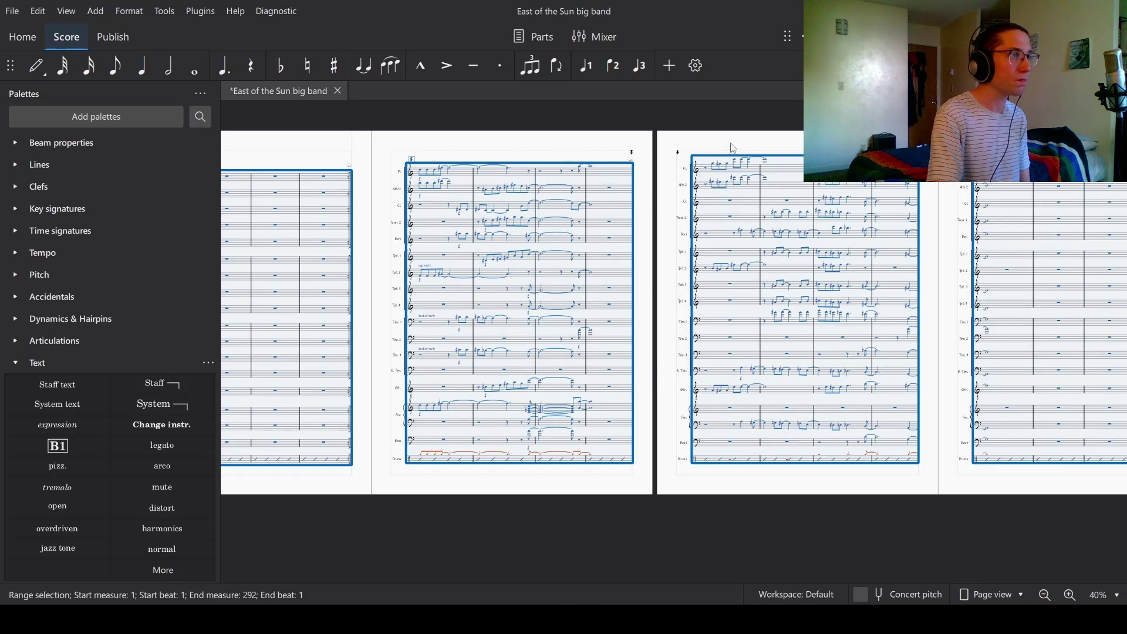
Delete the 8va bassa treble clef at measure 27 where the Clarinet staff changes to tenor saxophone.
drag(733, 148, 534, 159)
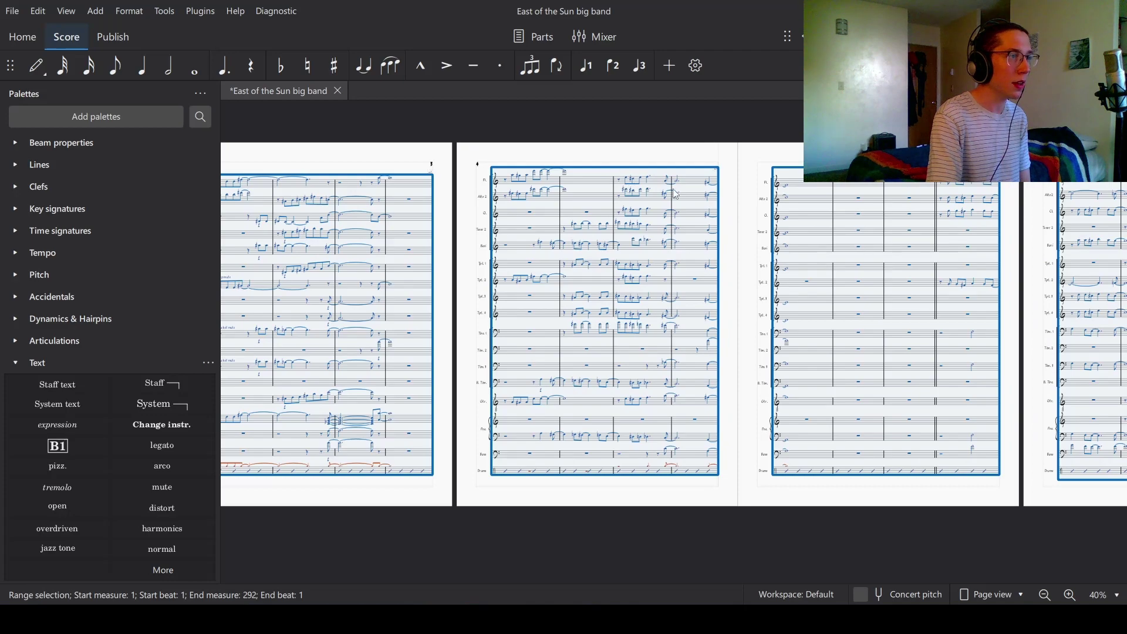
click(737, 216)
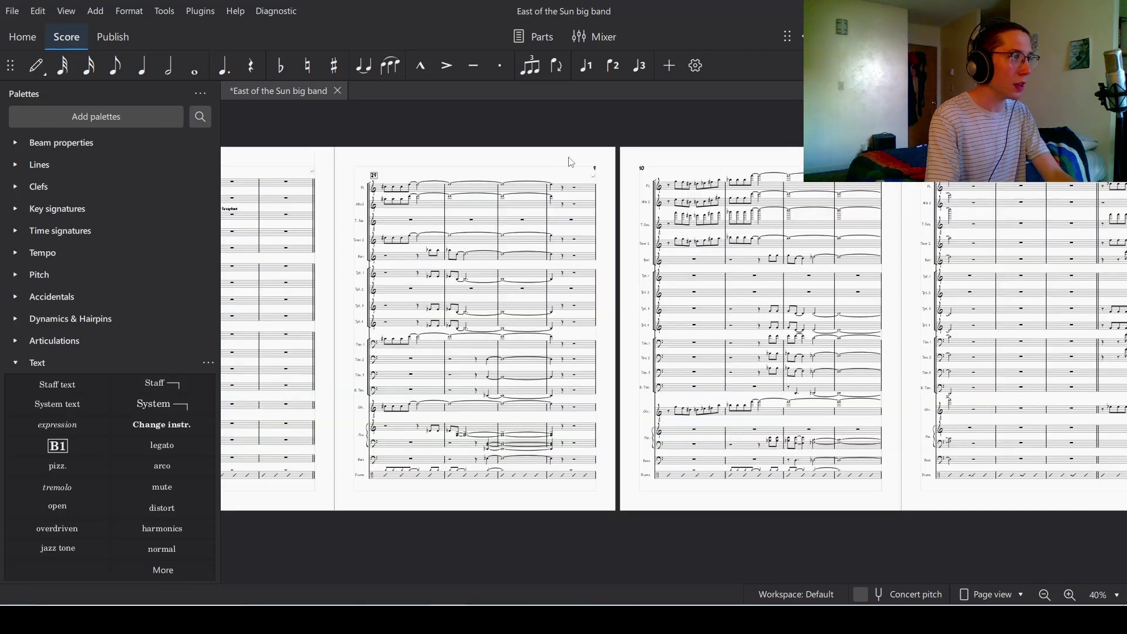
drag(569, 157, 856, 189)
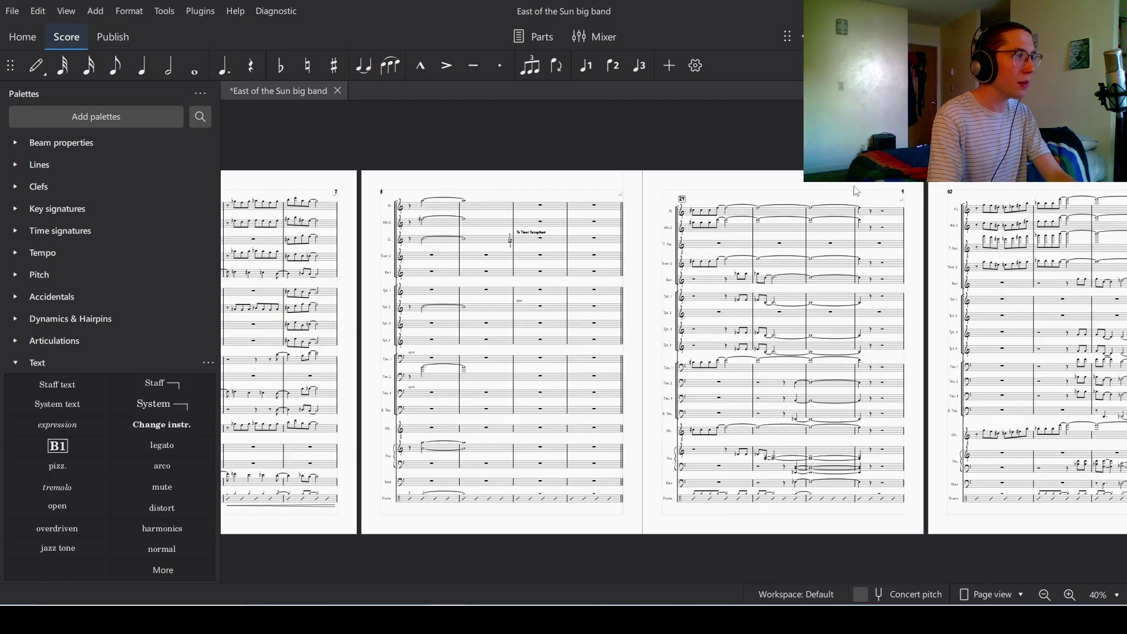
scroll(644, 276, up, 3)
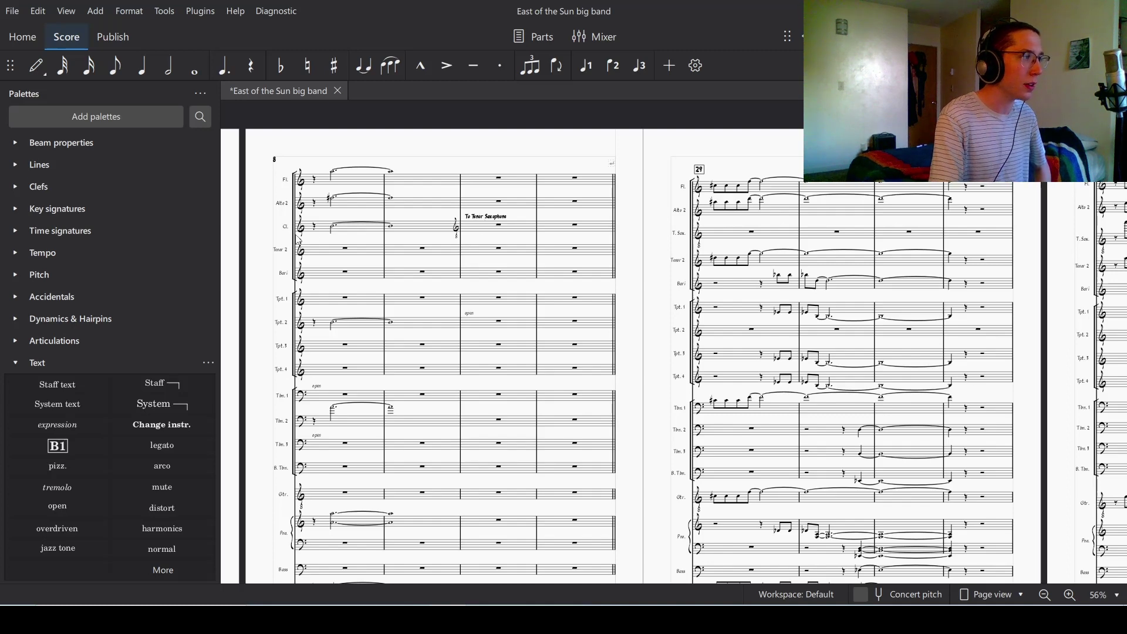
click(457, 230)
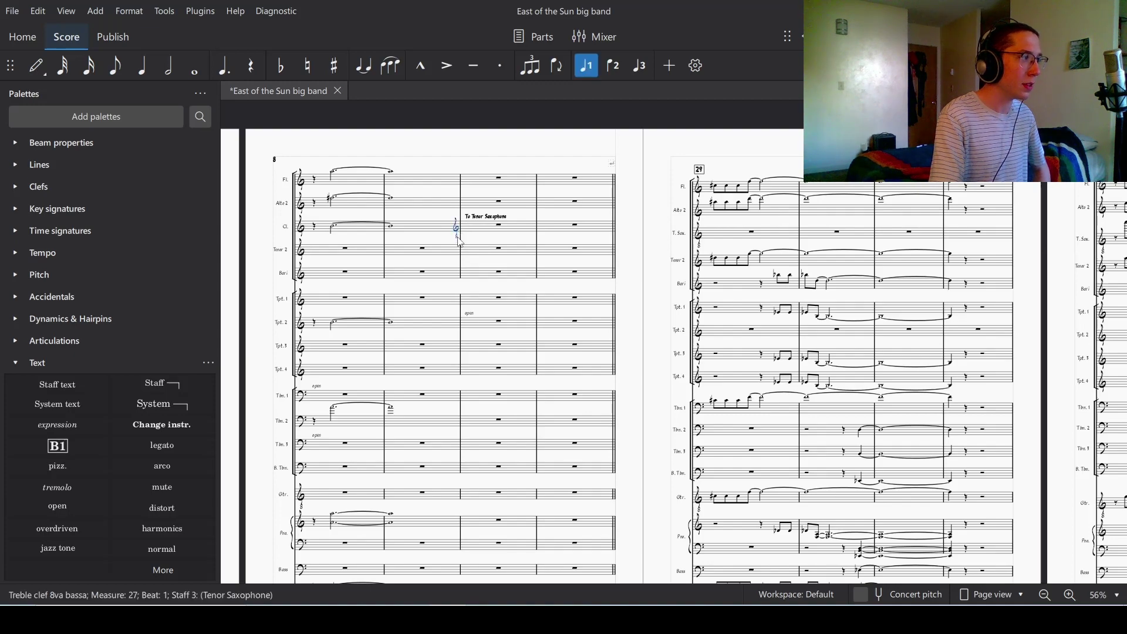
drag(649, 234, 341, 214)
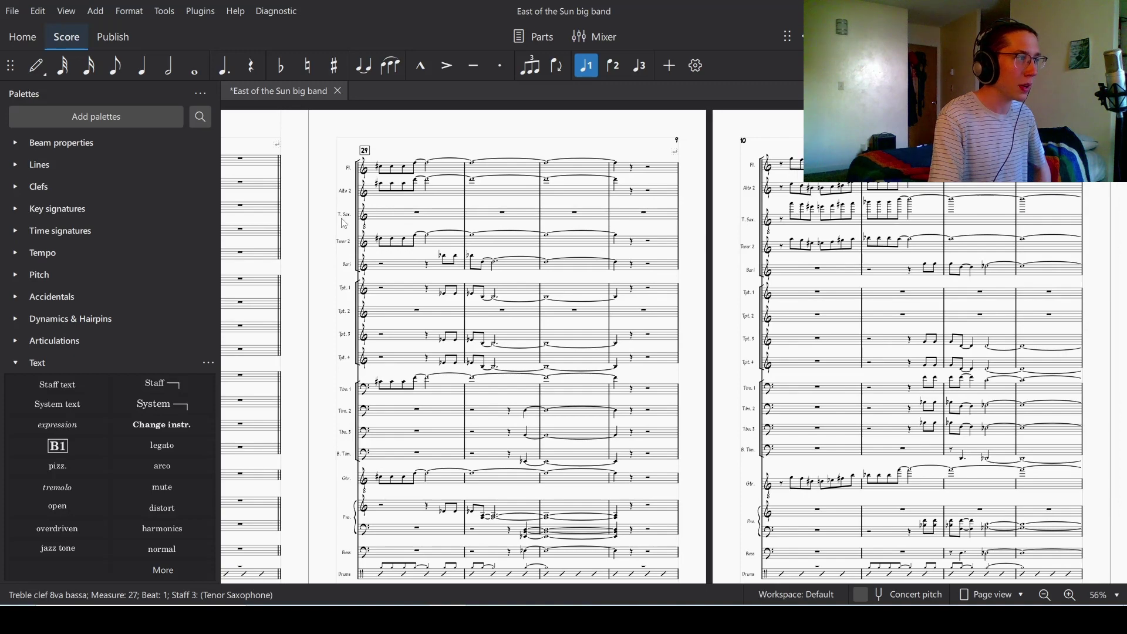
drag(322, 237, 615, 266)
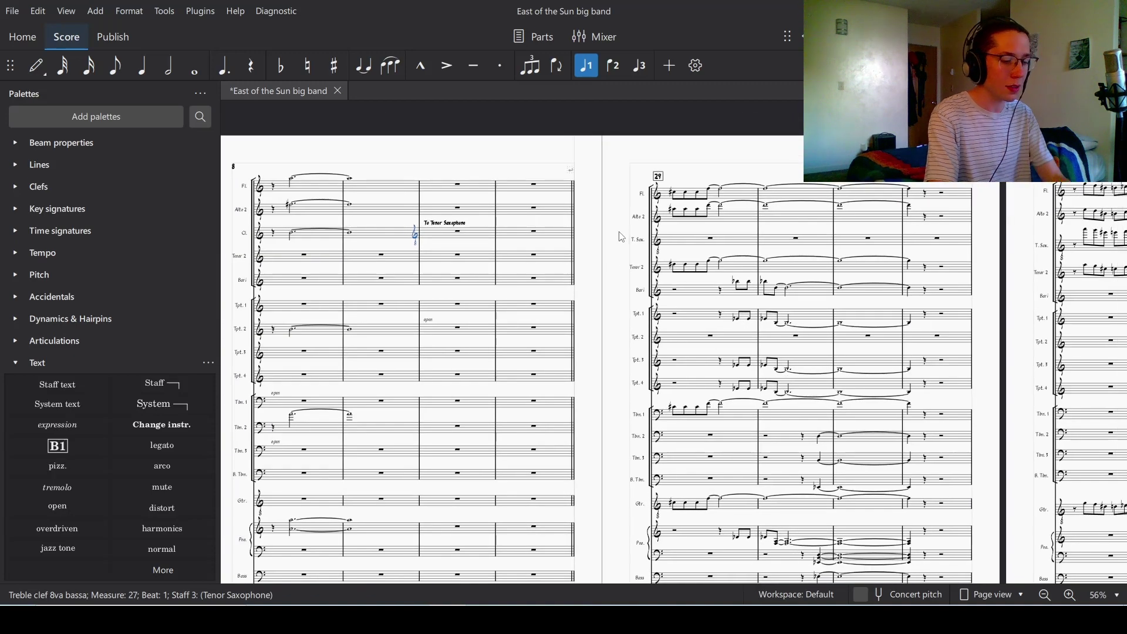
key(Delete)
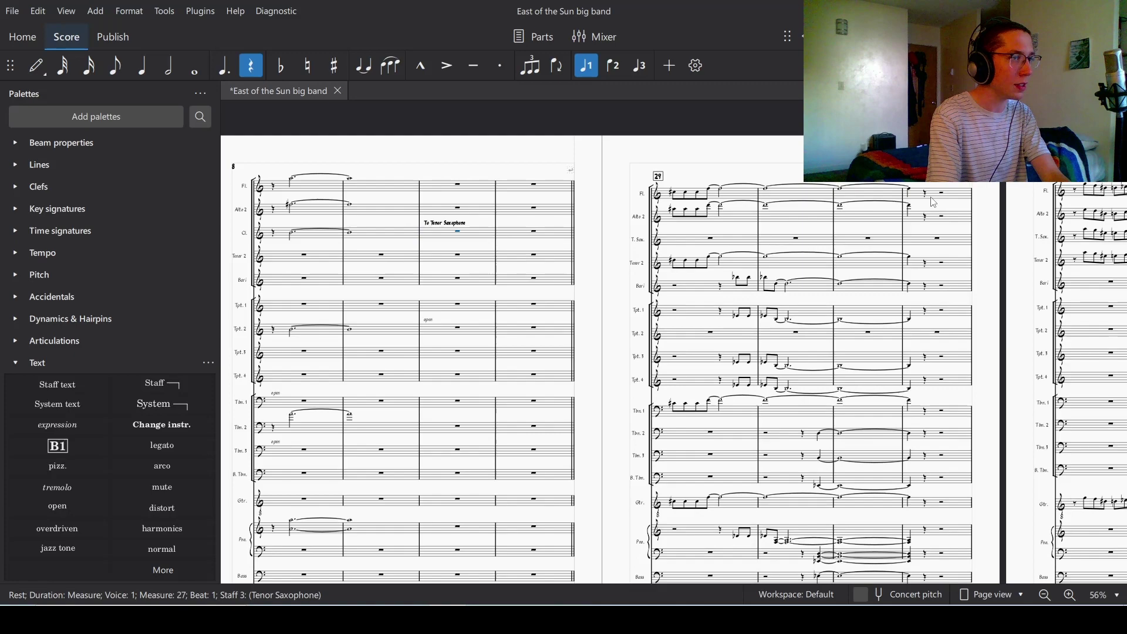
Add a system break at the double barline before measure 40 and remove the break before measure 41.
drag(1023, 256, 813, 242)
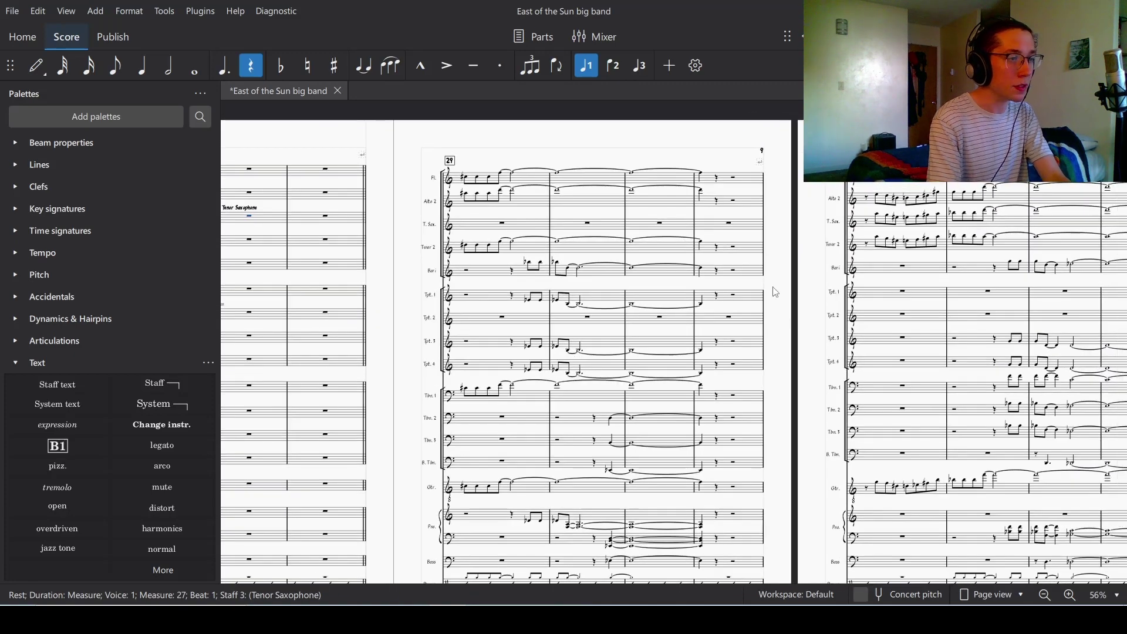
scroll(776, 292, down, 3)
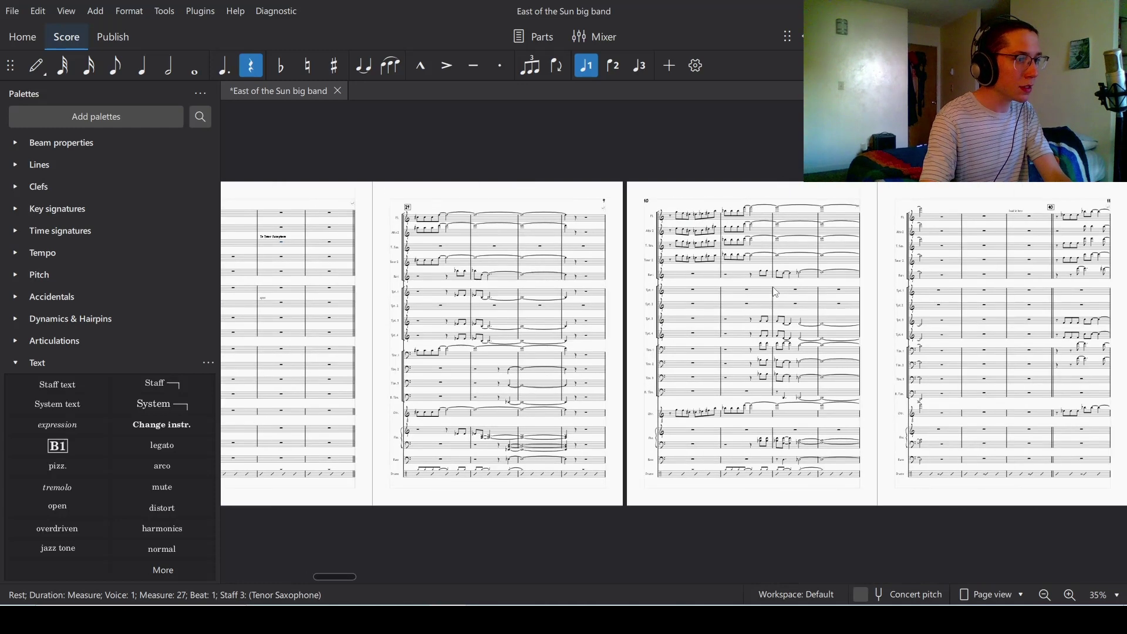
scroll(773, 292, right, 2)
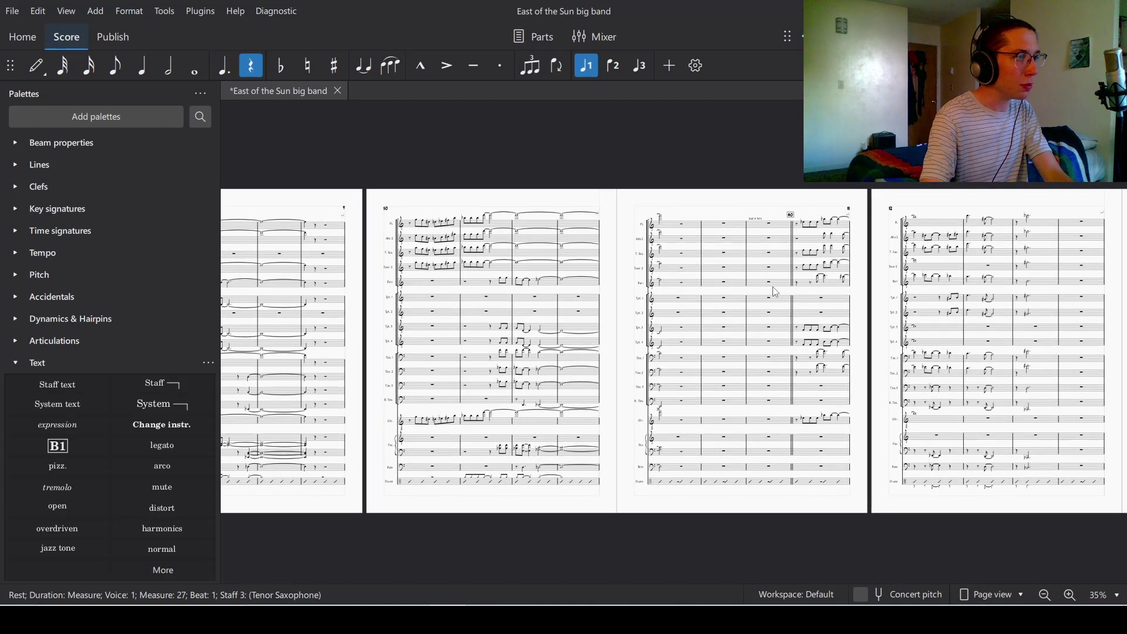
scroll(773, 292, right, 1)
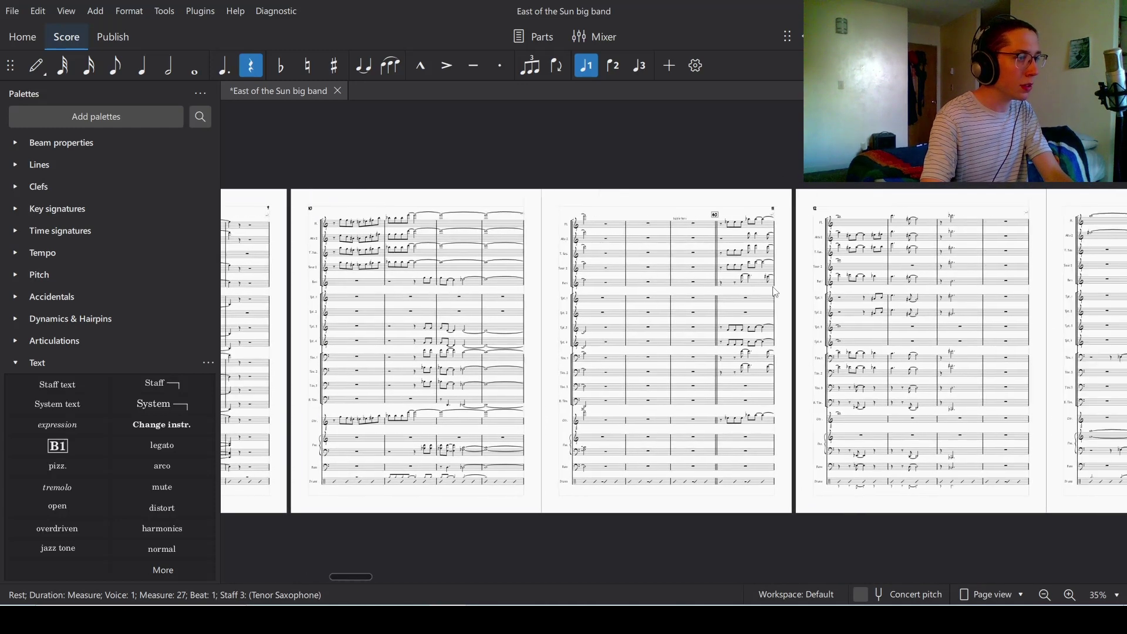
click(717, 268)
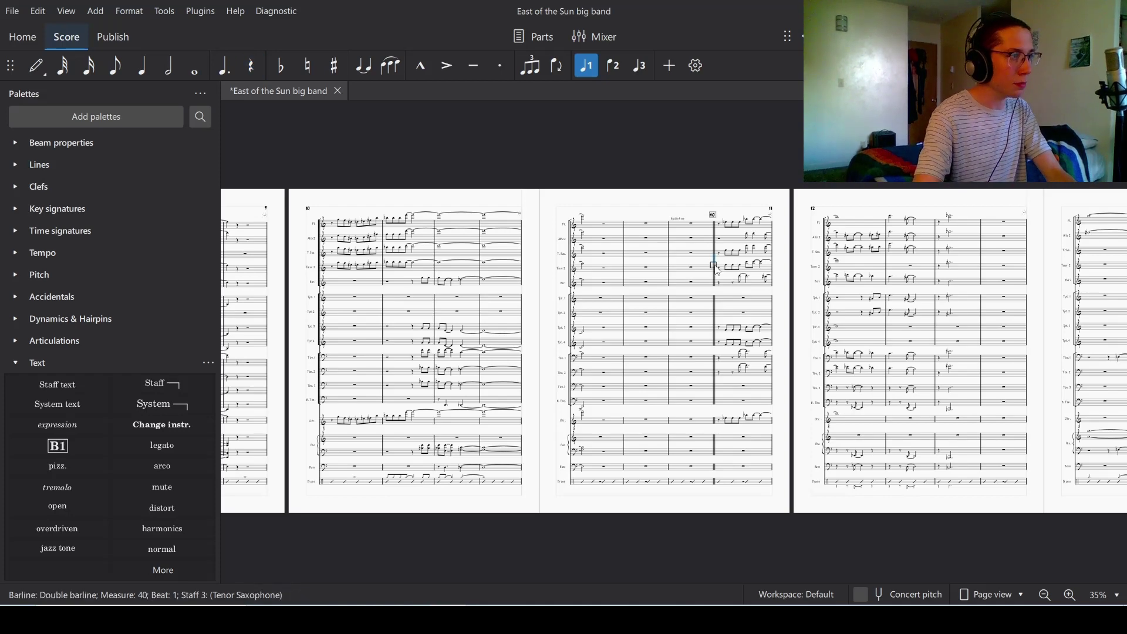
key(Return)
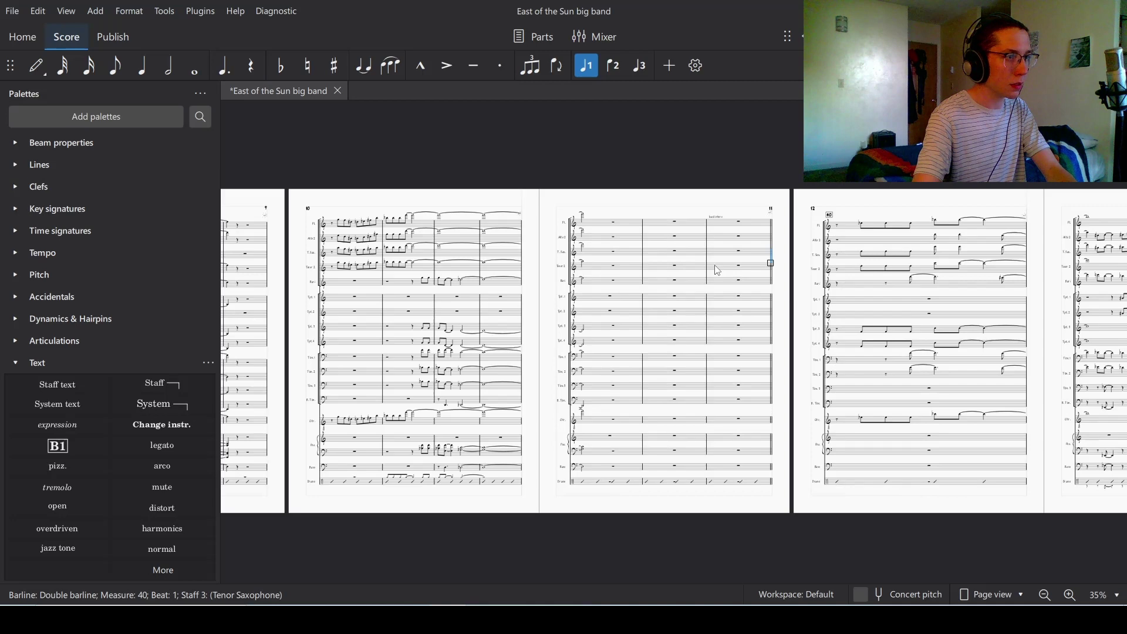
click(1028, 276)
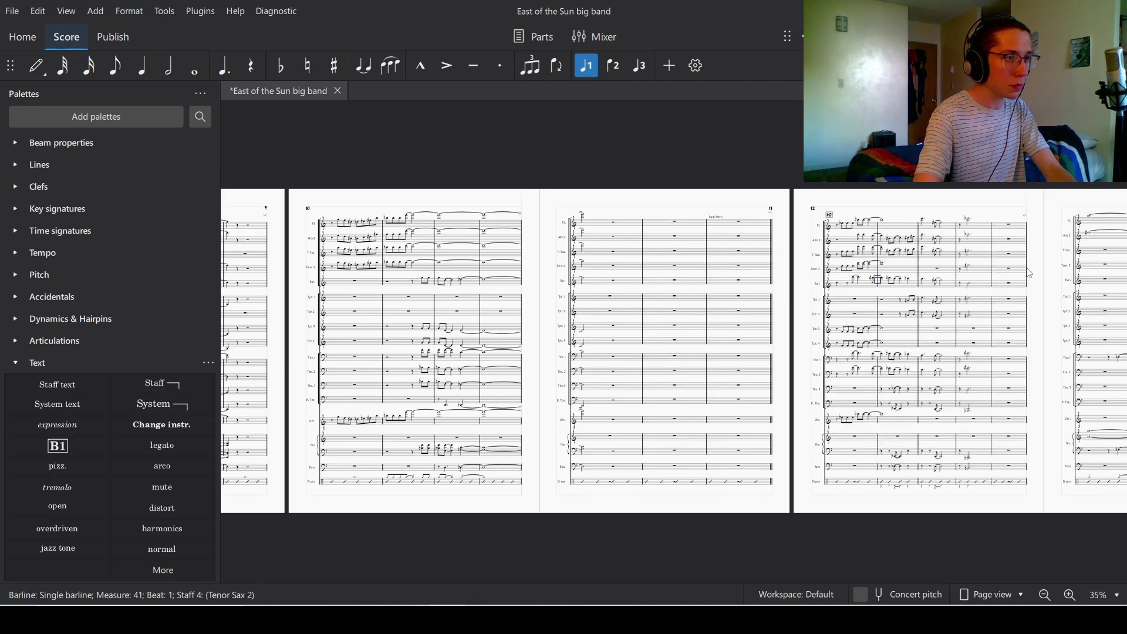
Remove the system break before measure 69, one measure ahead of rehearsal mark 70.
scroll(711, 305, left, 5)
scroll(711, 305, right, 3)
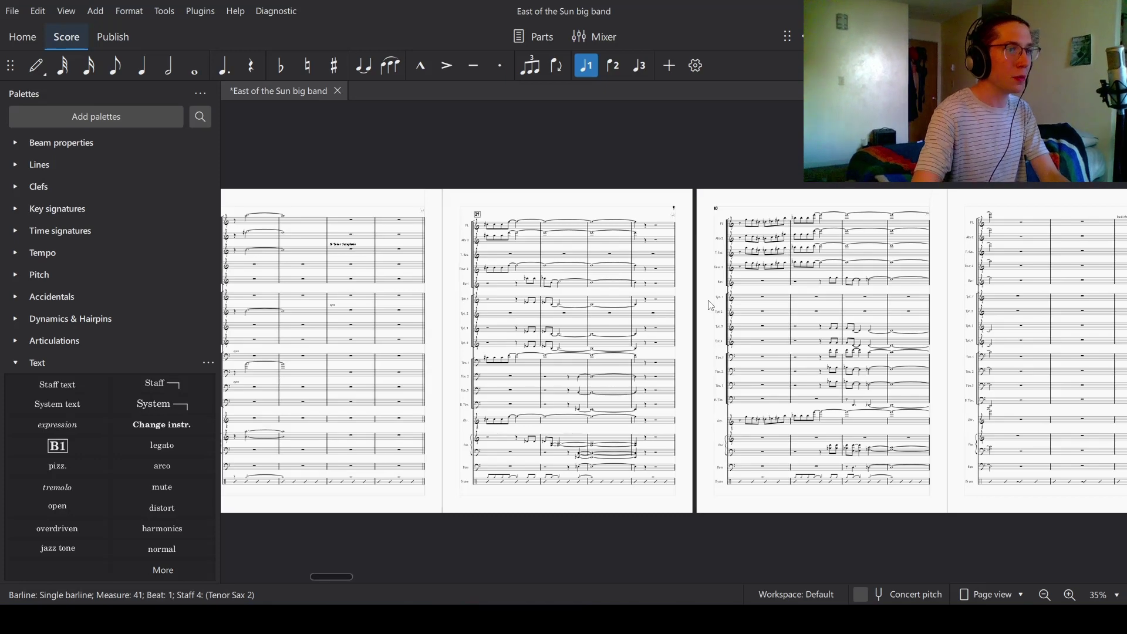
scroll(712, 305, right, 2)
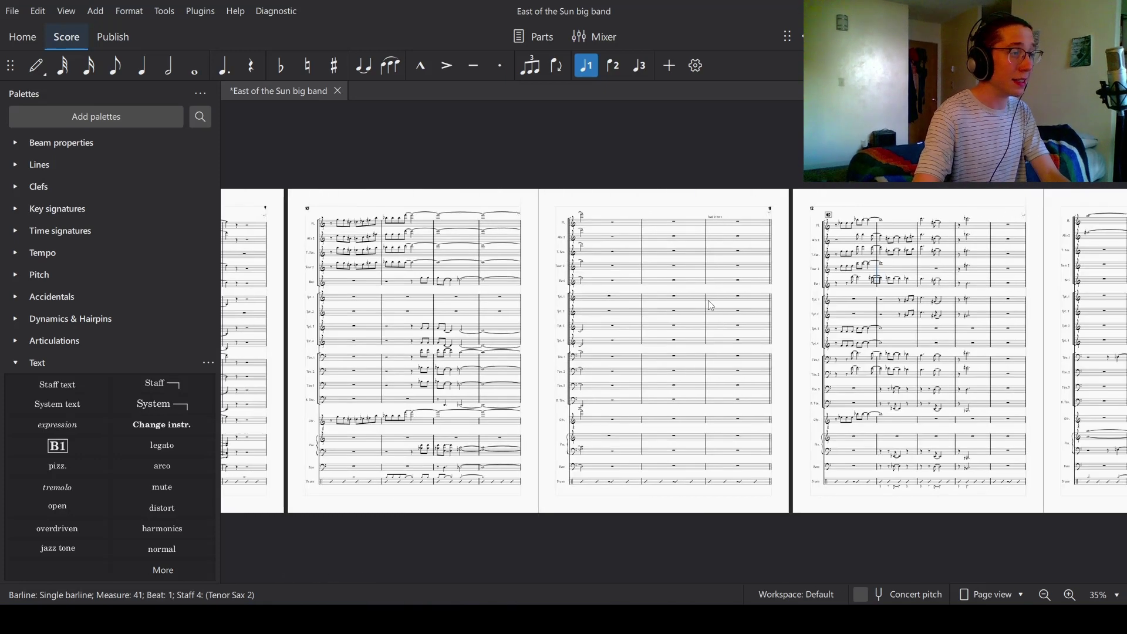
scroll(712, 306, right, 3)
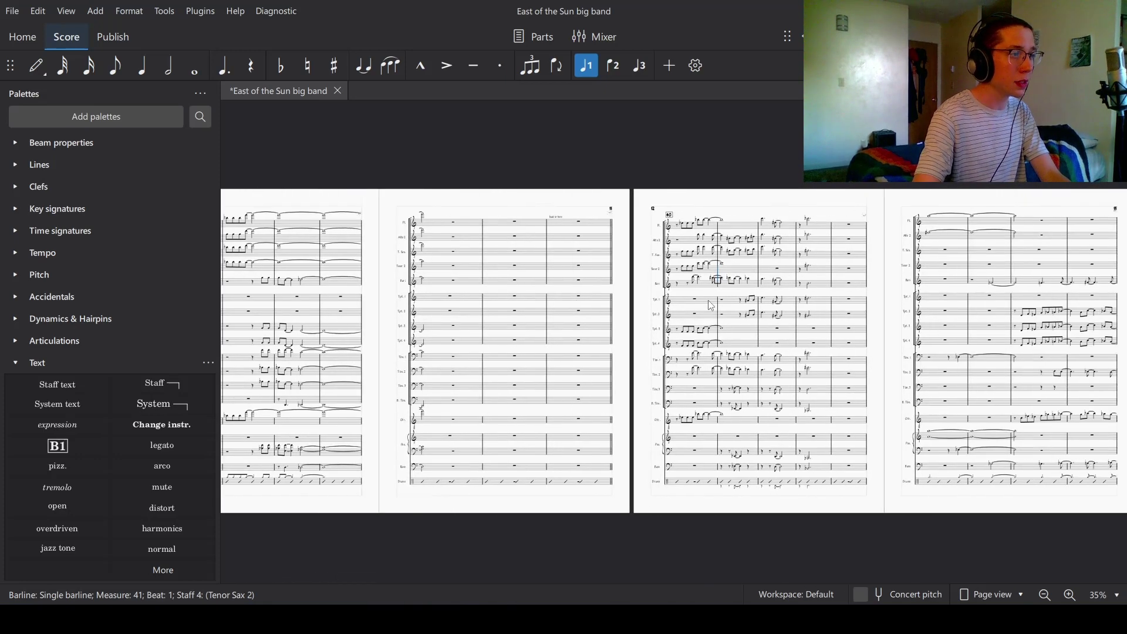
click(848, 300)
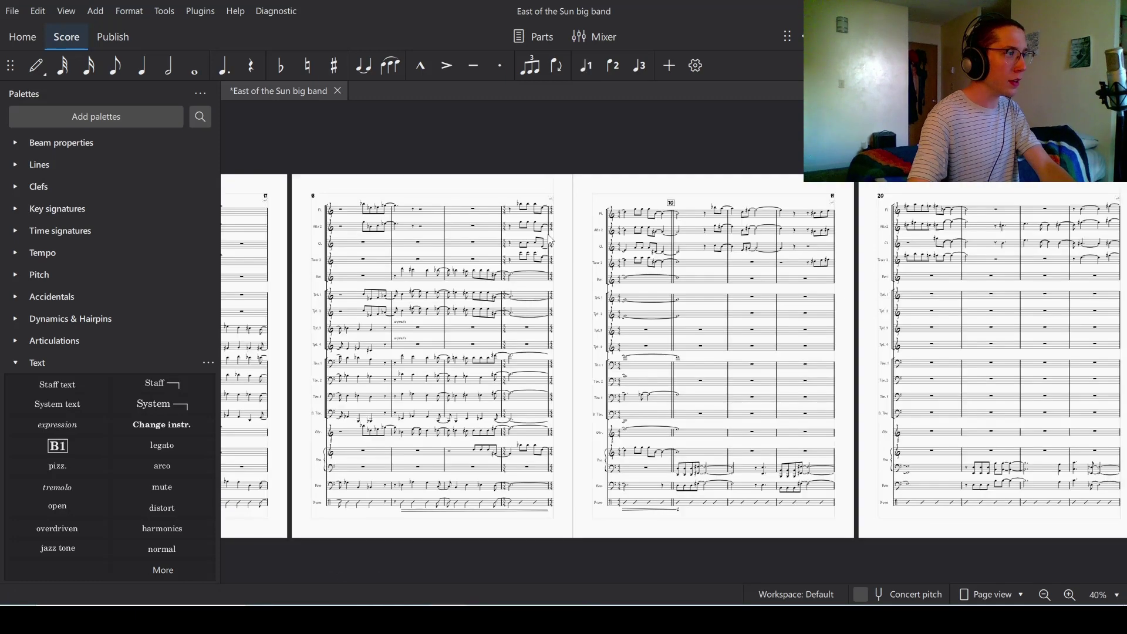
click(550, 237)
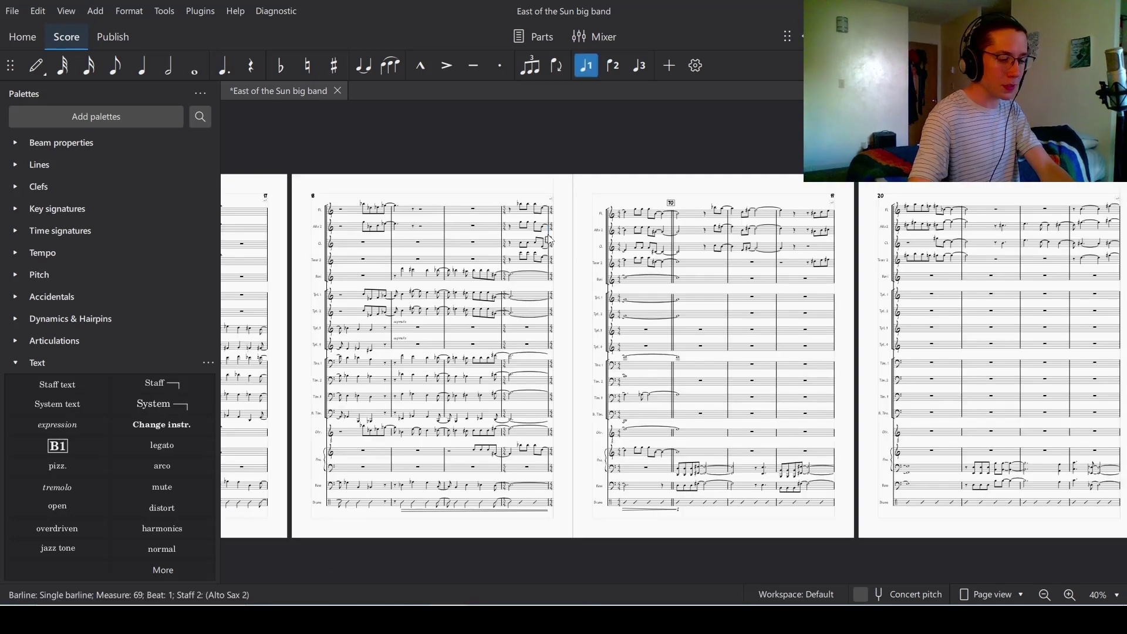
key(Return)
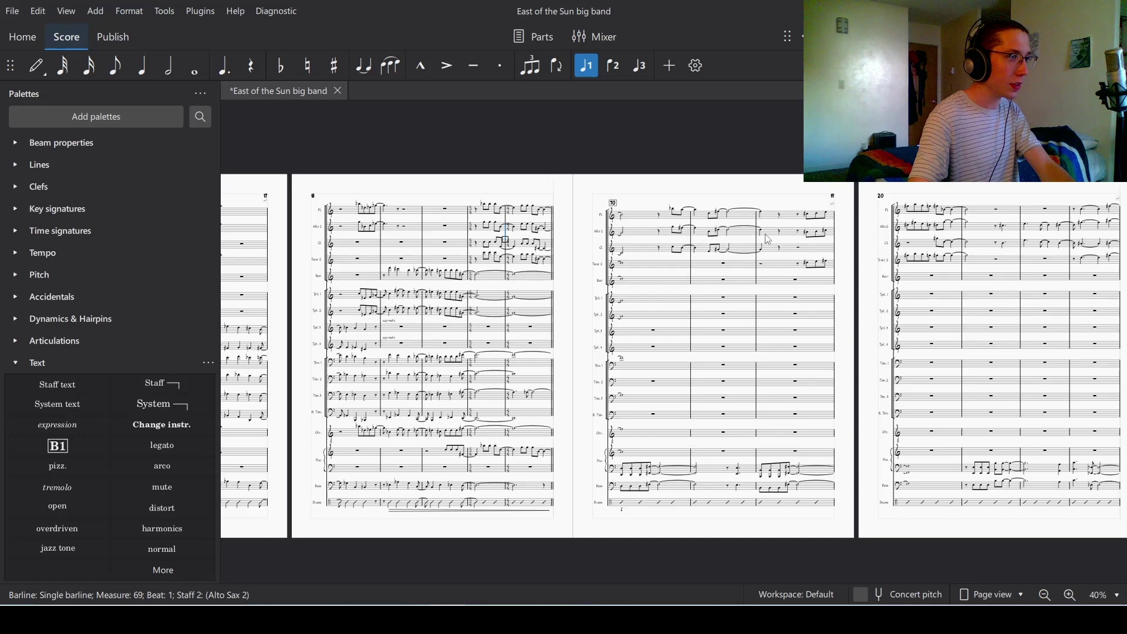
Adjust the layout at the barline before measure 73, at the end of the system starting at rehearsal mark 70.
click(834, 250)
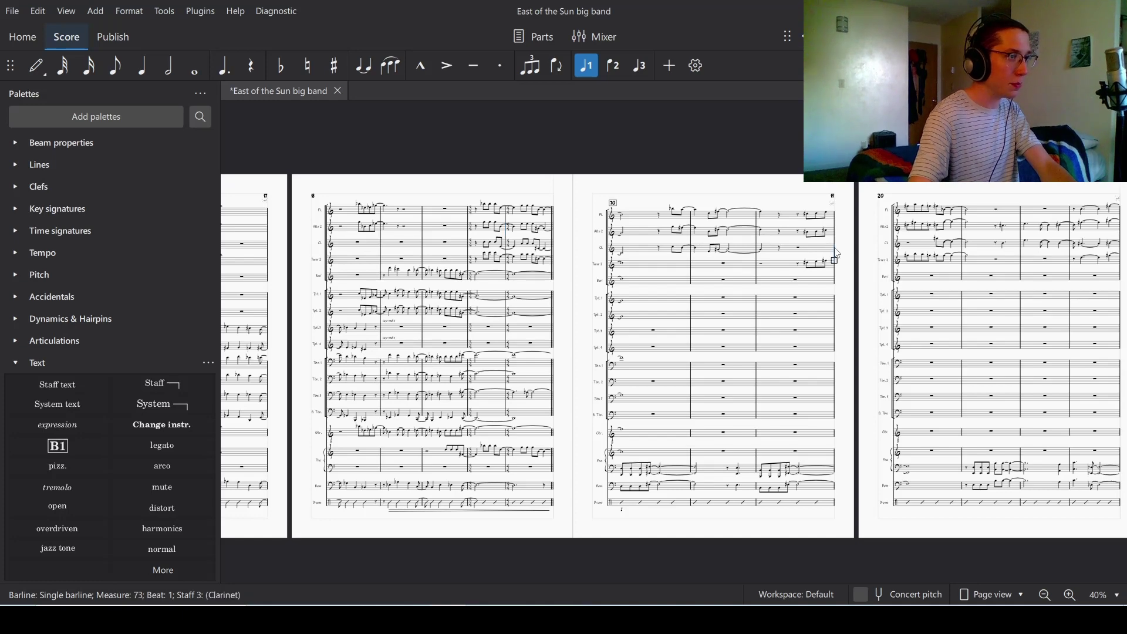
key(braceleft)
scroll(834, 248, right, 3)
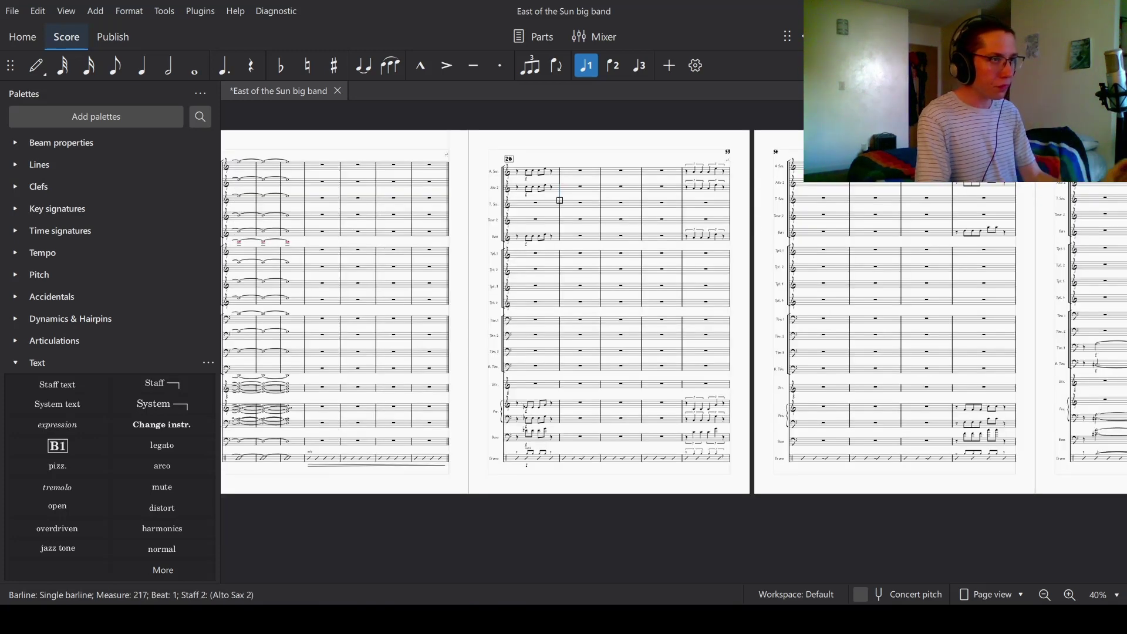
scroll(660, 131, right, 3)
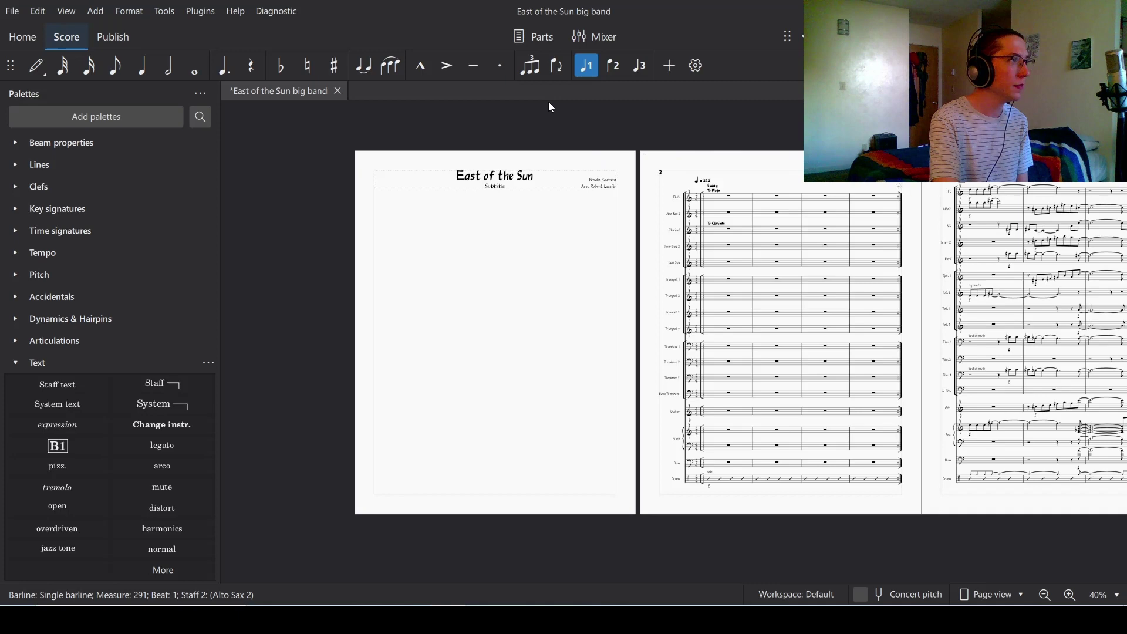
Open all the instrument parts in their own tabs and return to the full score.
click(528, 38)
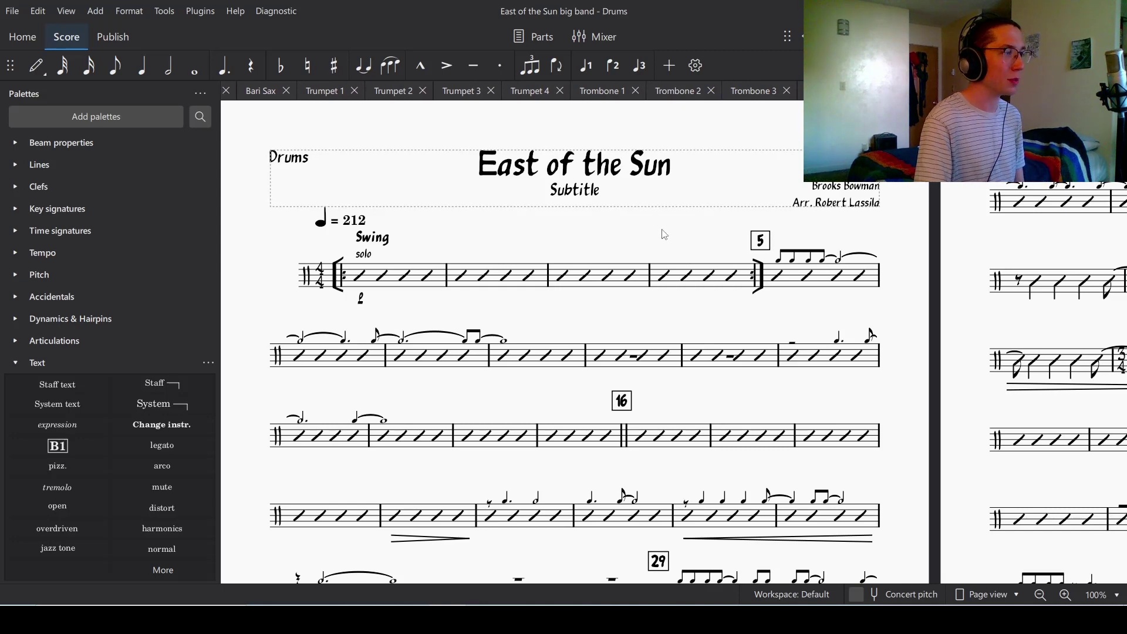
scroll(665, 235, down, 6)
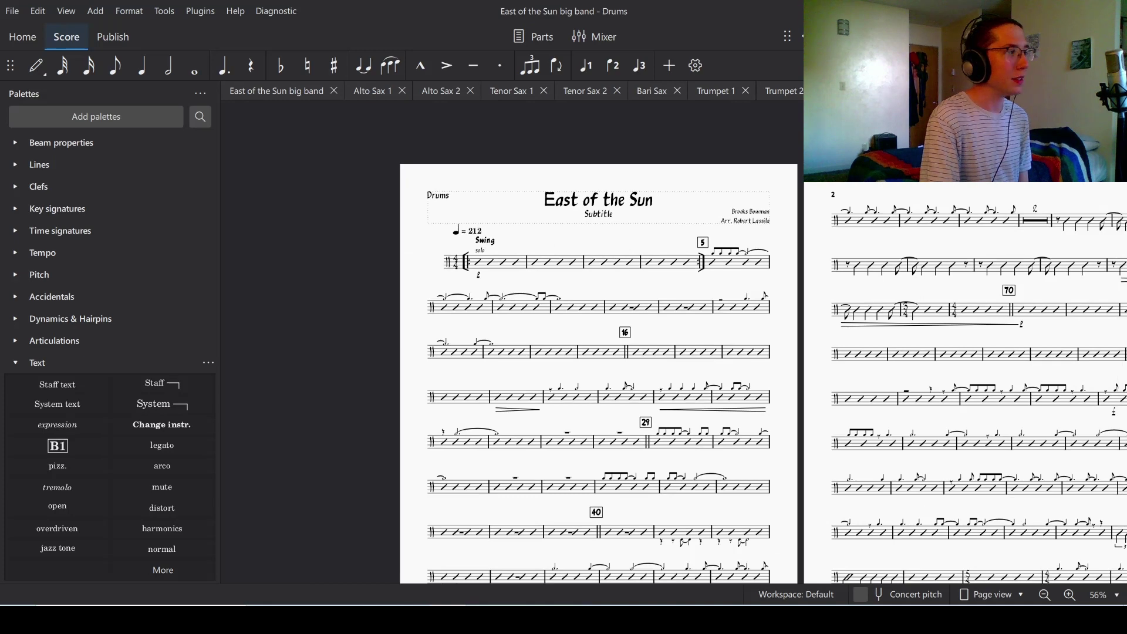
click(247, 92)
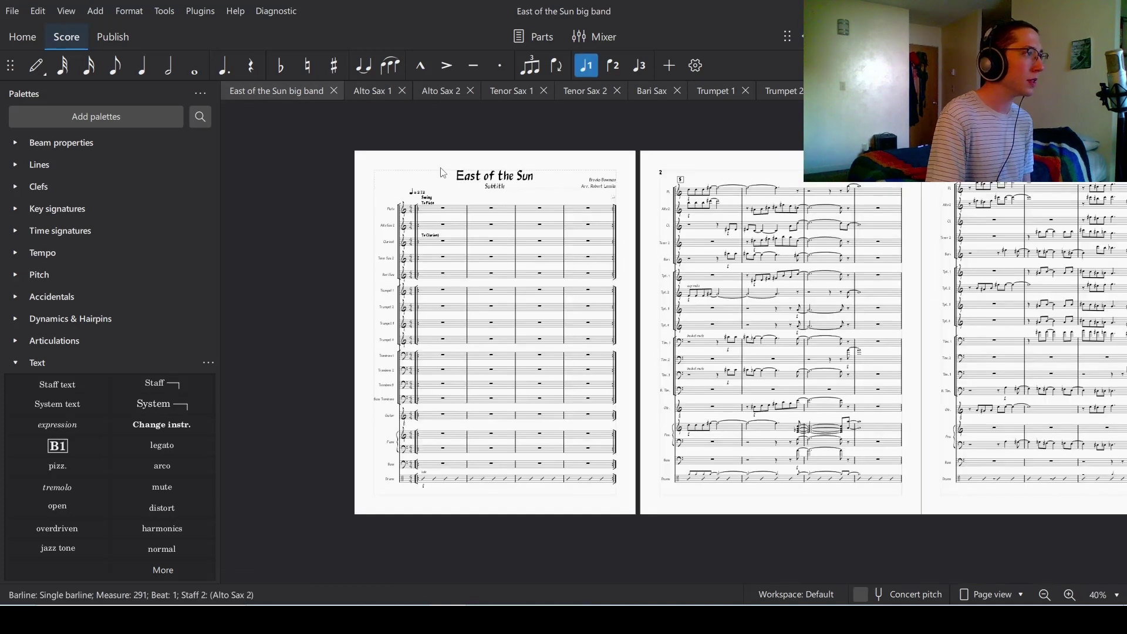
Try deleting the placeholder subtitle under the title of the full score, and undo the deletion.
drag(441, 167, 449, 177)
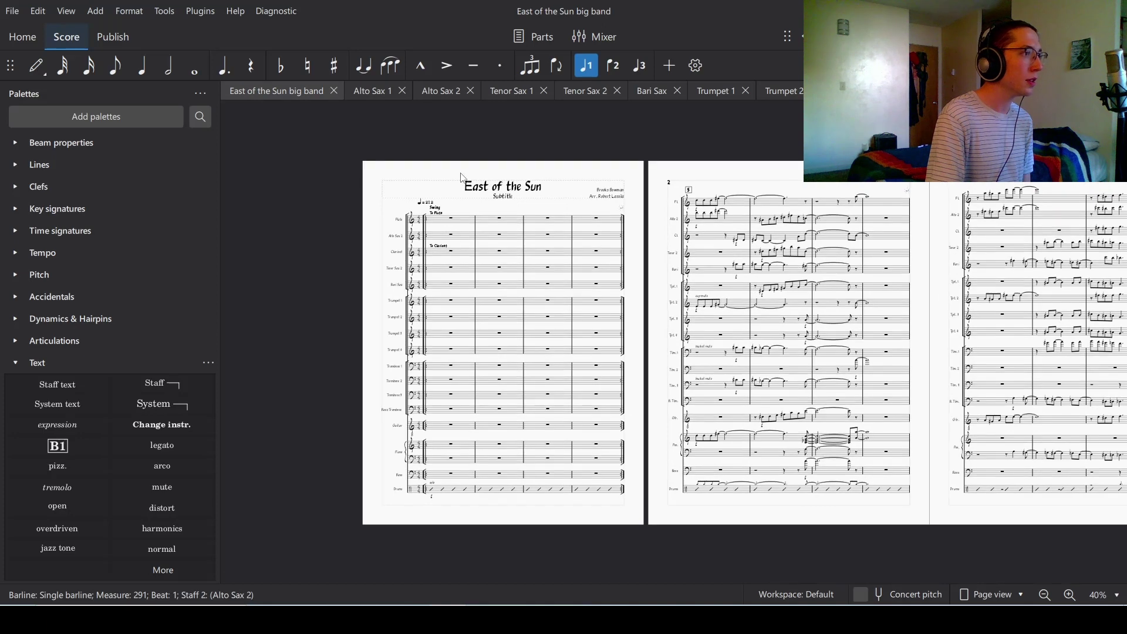
click(503, 199)
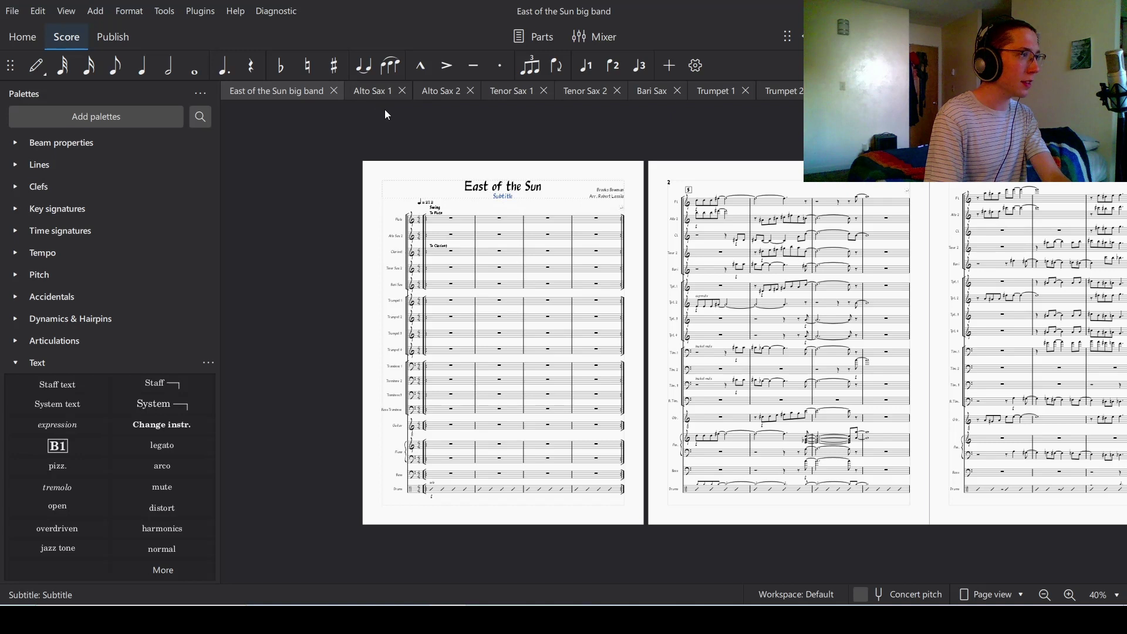
key(Delete)
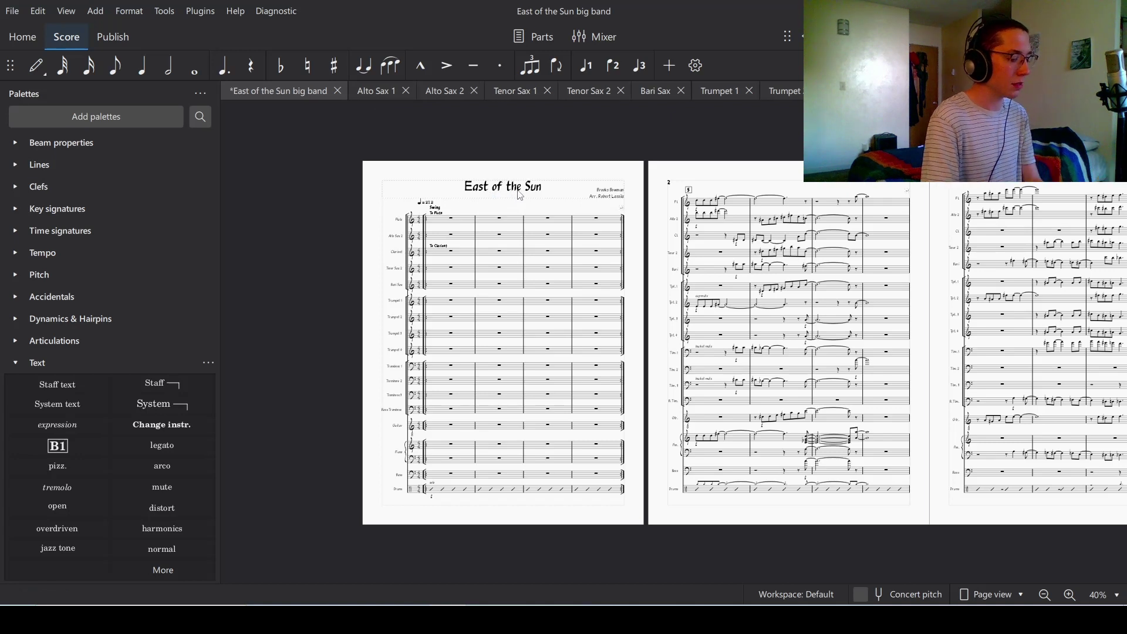
key(ctrl+z)
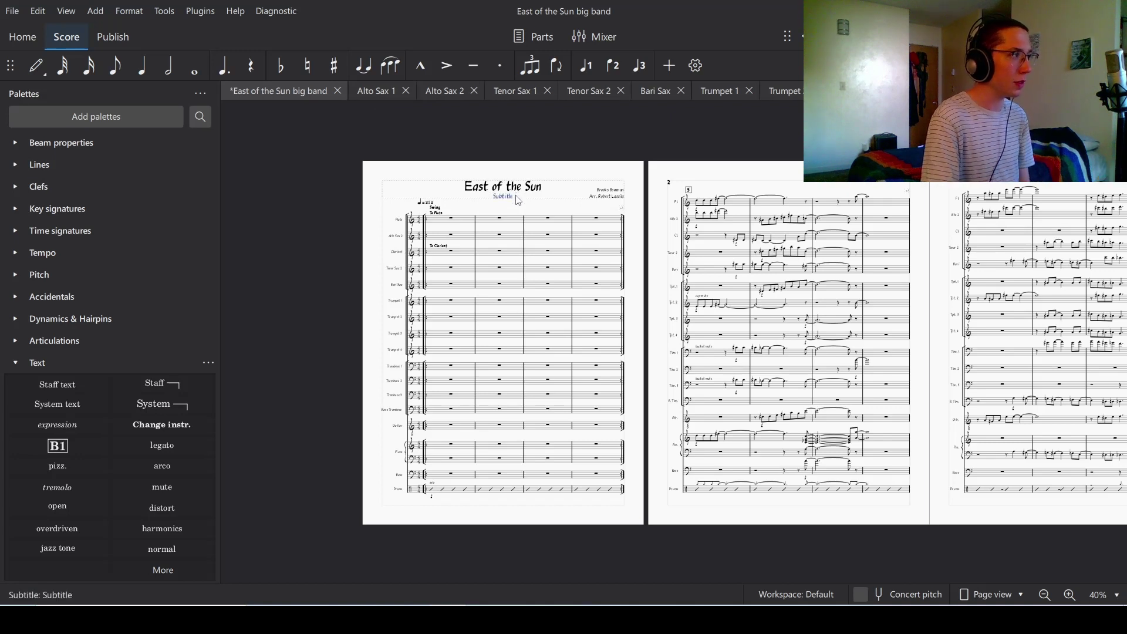
click(411, 133)
Open the Alto Sax 1 part and look over the layout of its pages.
click(372, 95)
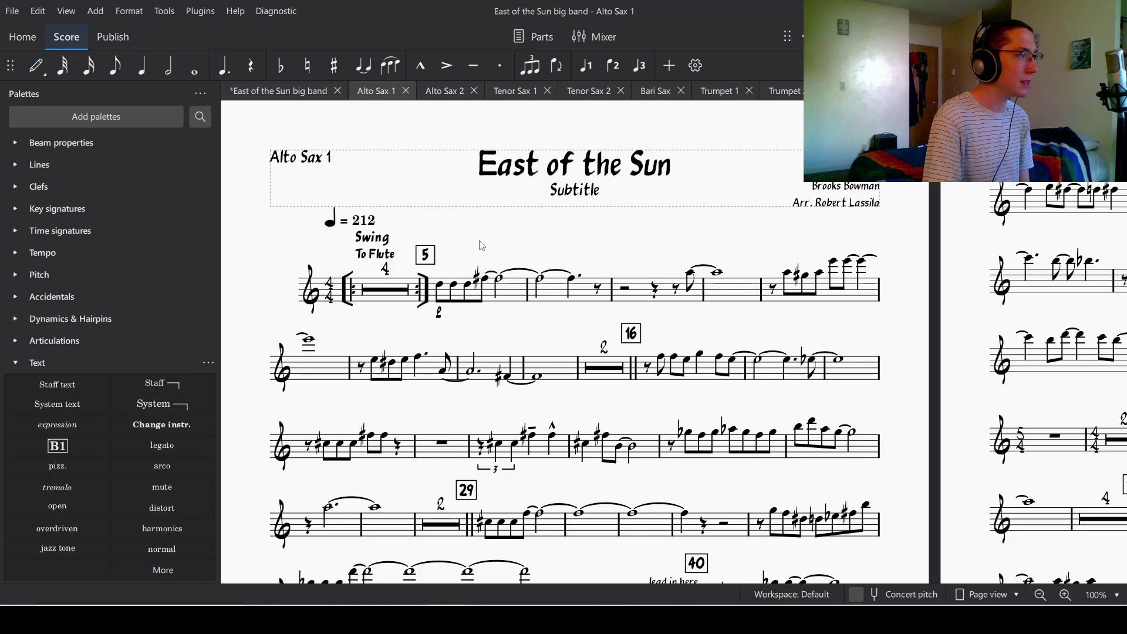
scroll(708, 292, down, 5)
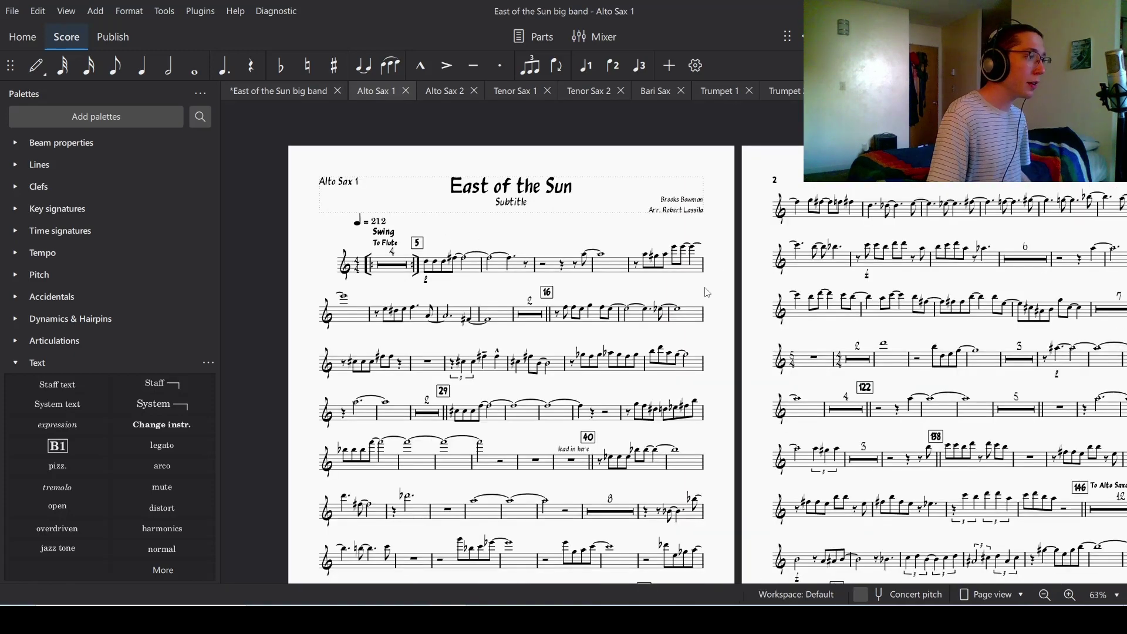
scroll(707, 293, down, 2)
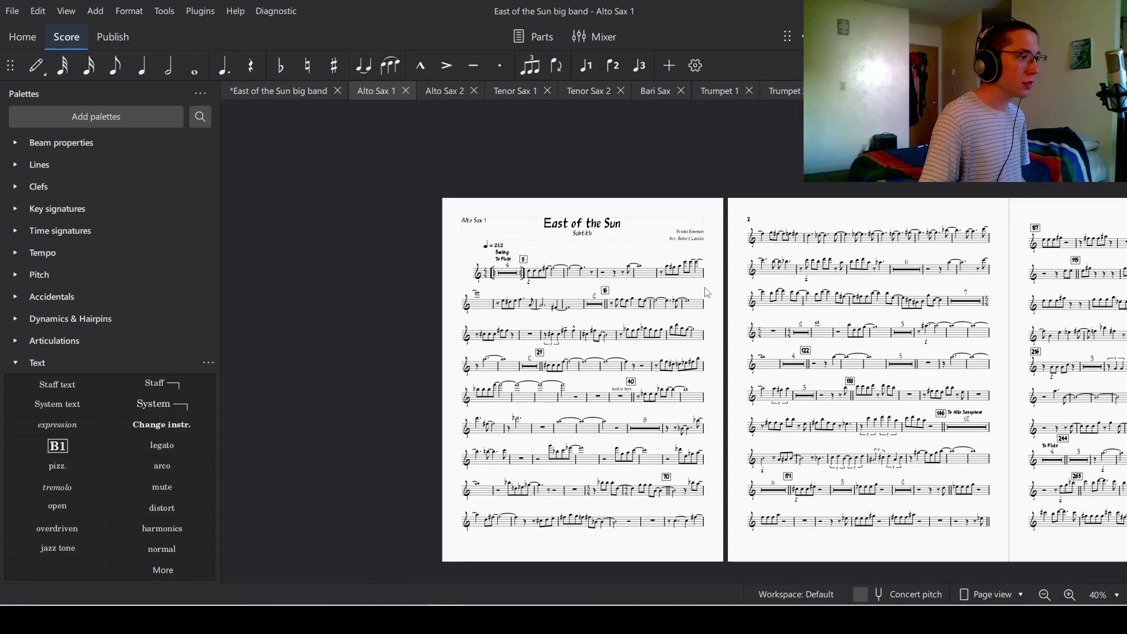
scroll(707, 292, right, 1)
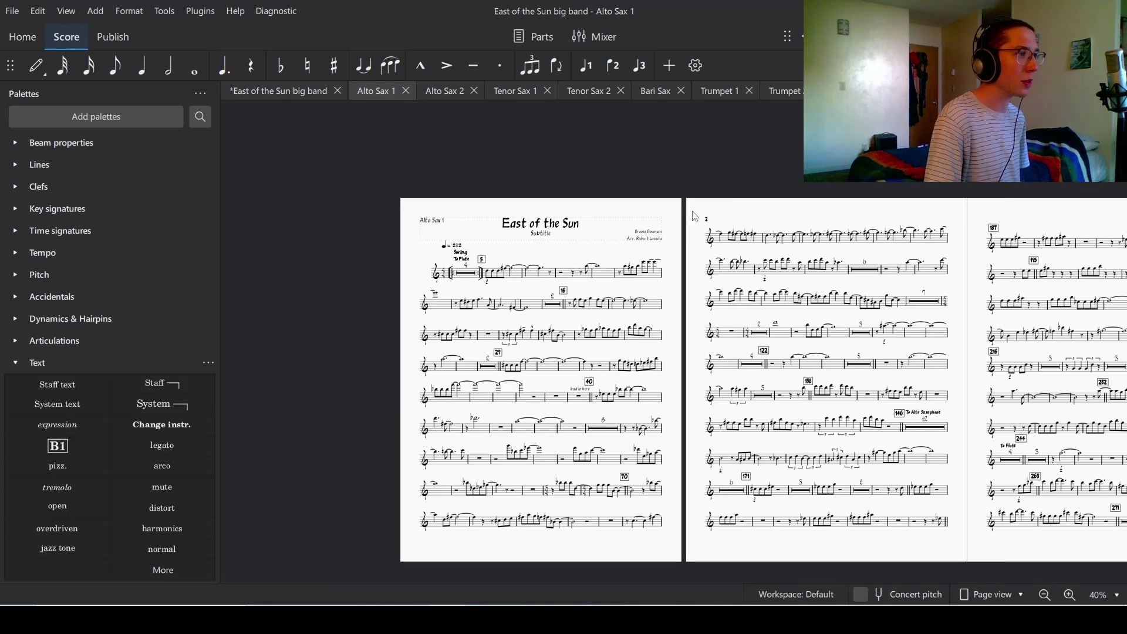
drag(693, 217, 395, 156)
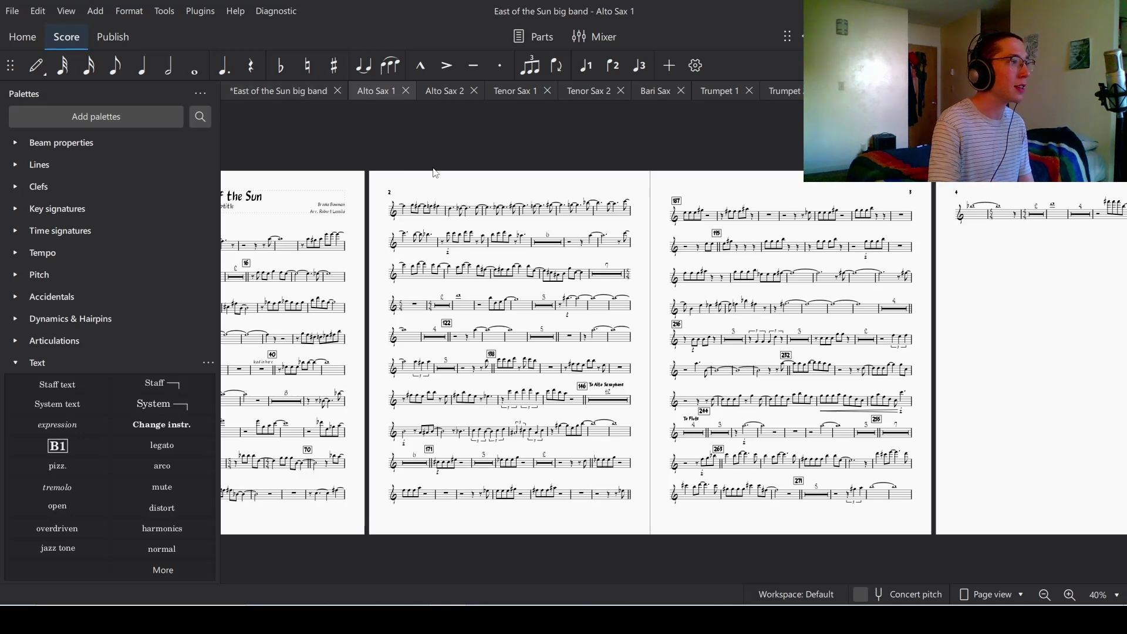
drag(533, 181, 819, 202)
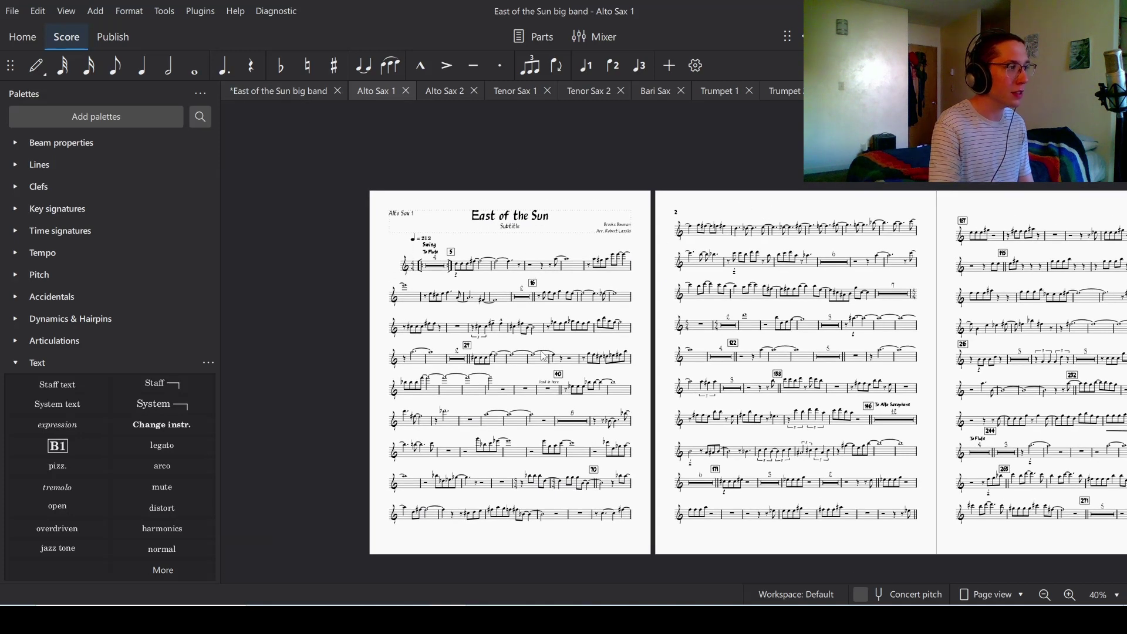
Examine the measure grouping around measure 9 and the systems on the last pages of the Alto Sax 1 part.
scroll(493, 330, up, 2)
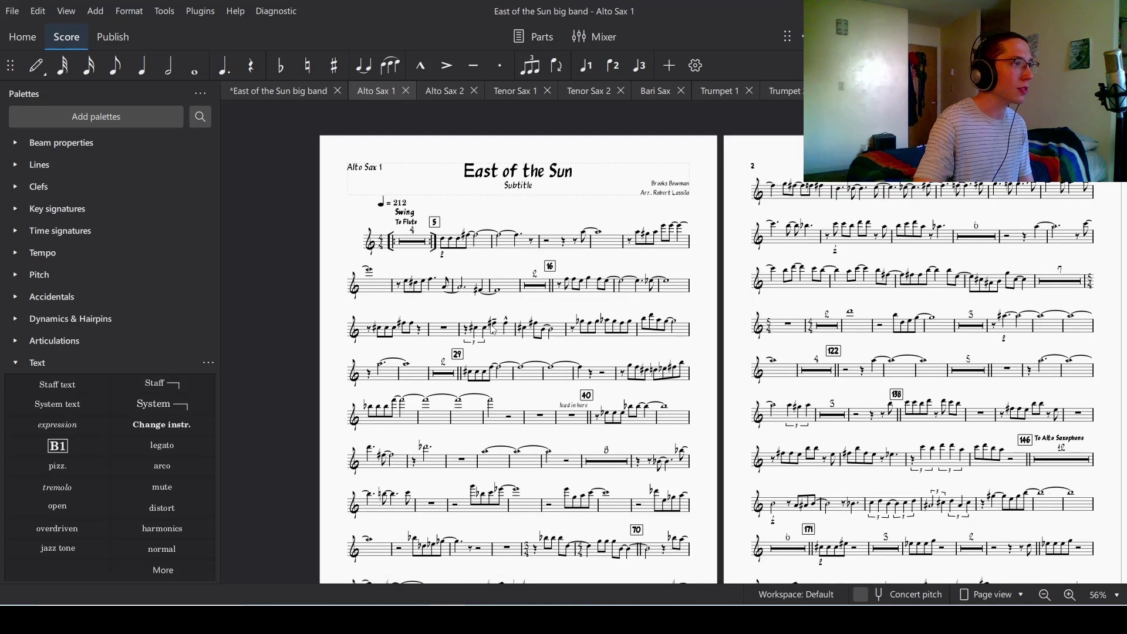
scroll(493, 330, up, 1)
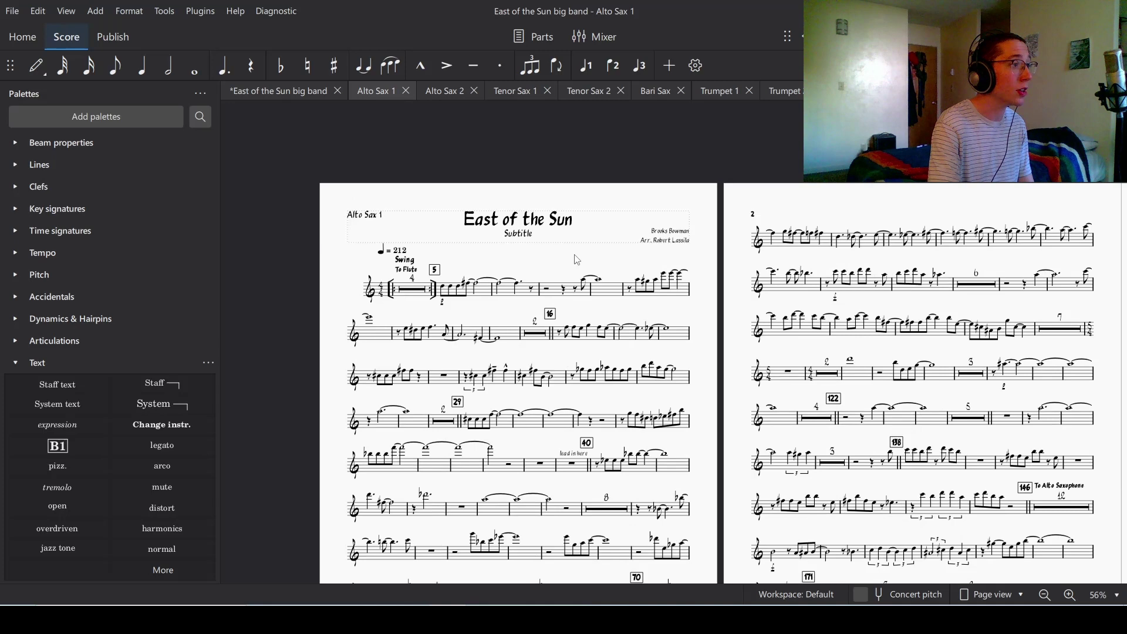
click(624, 291)
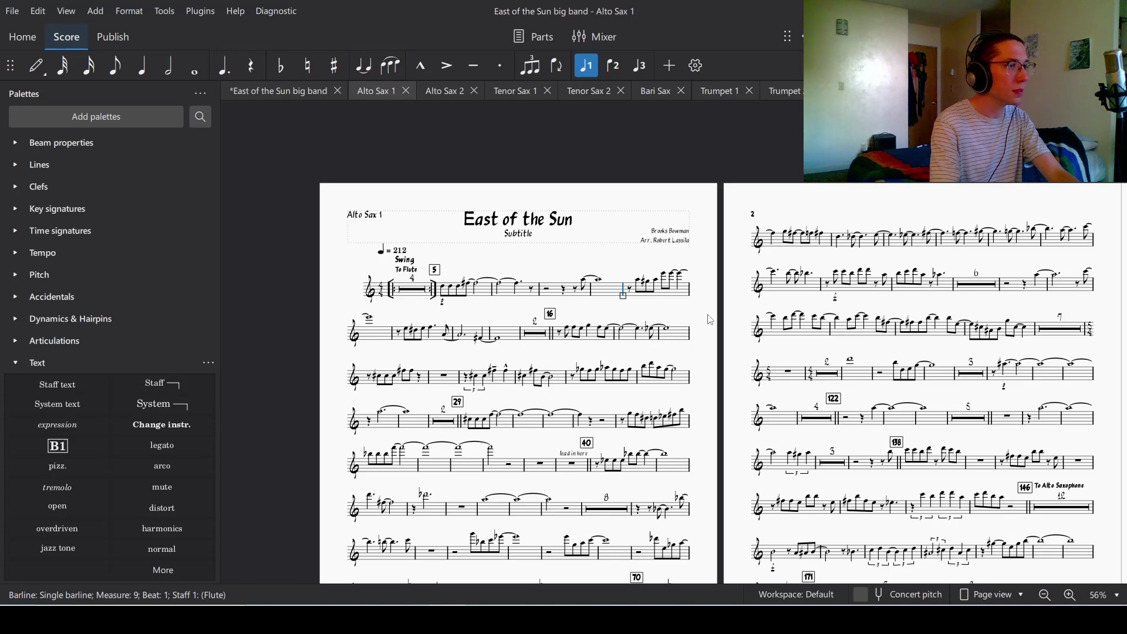
drag(713, 314, 1, 298)
scroll(538, 297, right, 5)
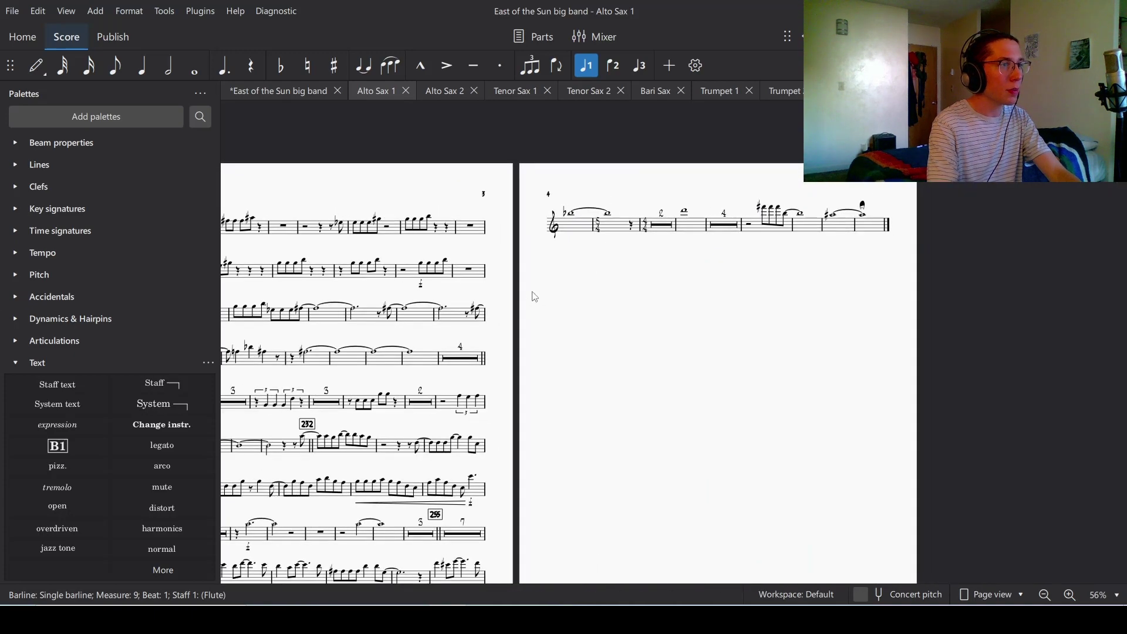
drag(532, 292, 758, 262)
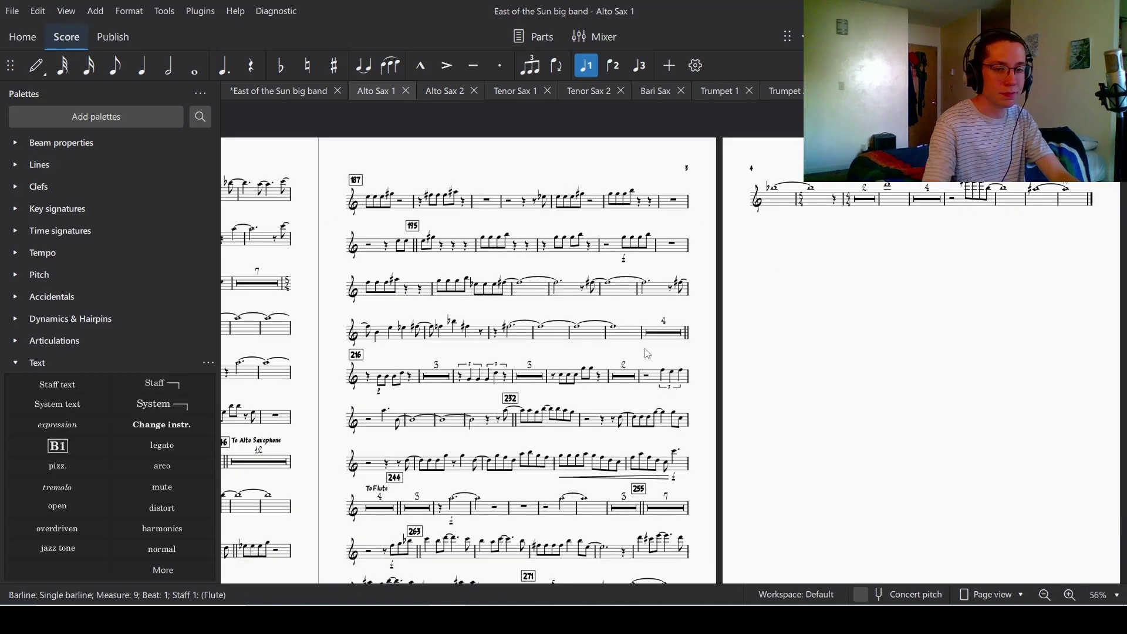
scroll(645, 353, down, 1)
scroll(648, 353, left, 8)
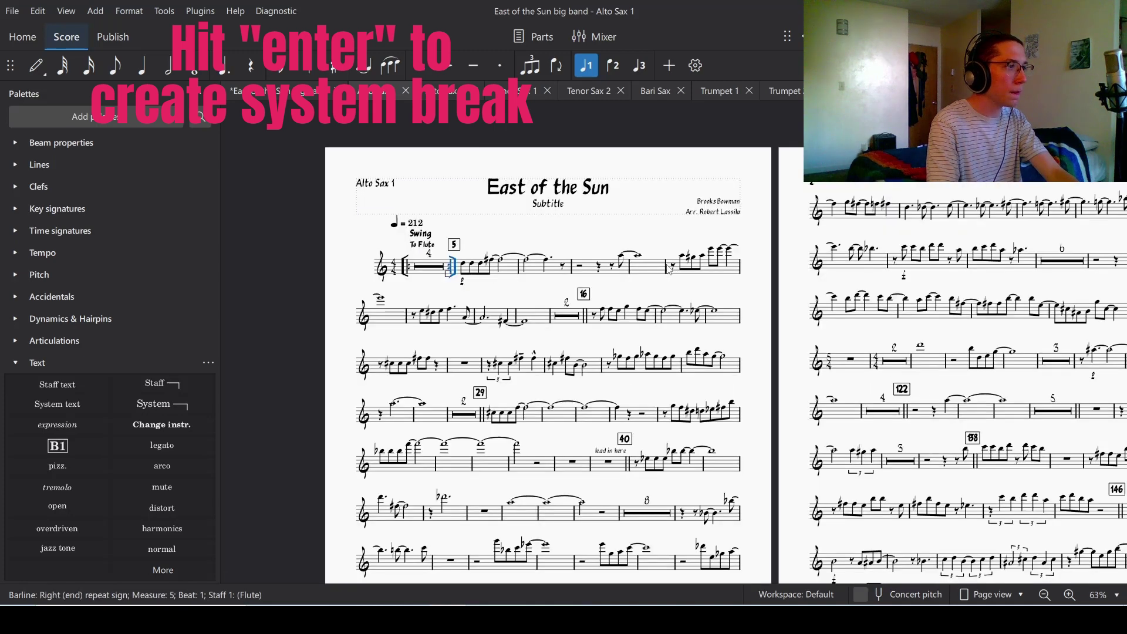
Add system breaks in the Alto Sax 1 part before measures 9, 16, 21 and 29.
click(667, 268)
key(Return)
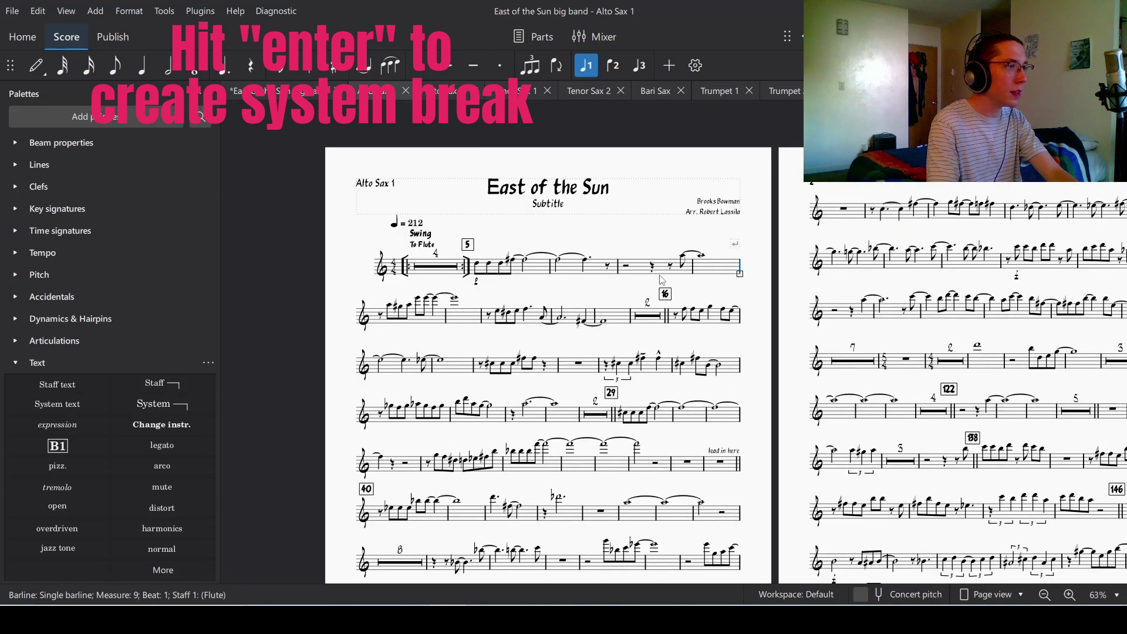
click(670, 318)
key(Return)
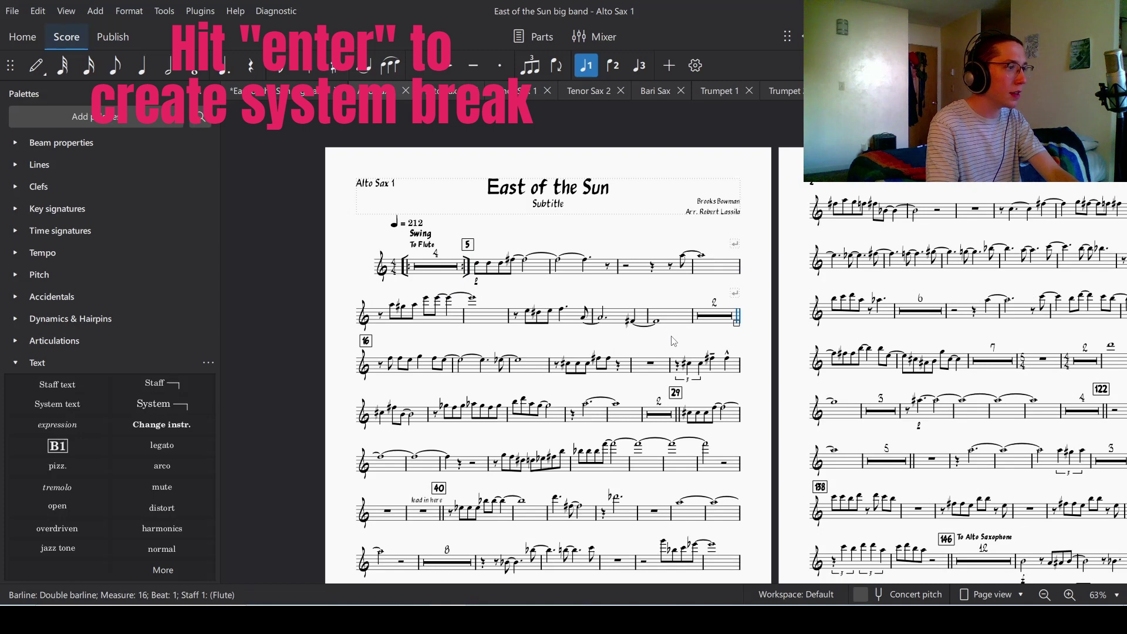
click(670, 367)
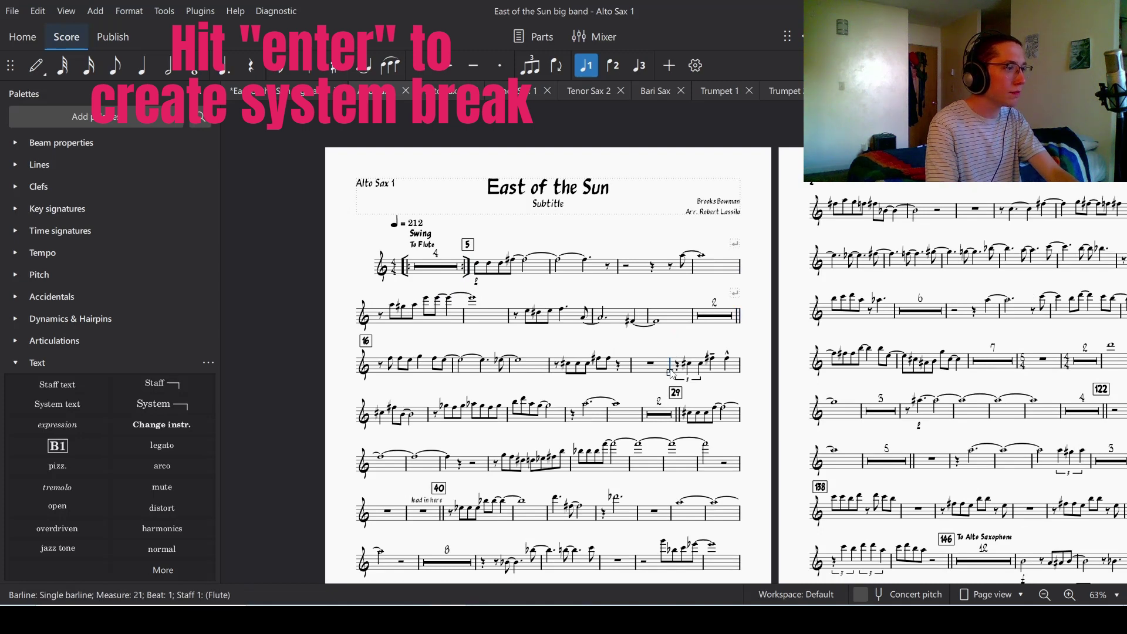
key(Return)
click(737, 416)
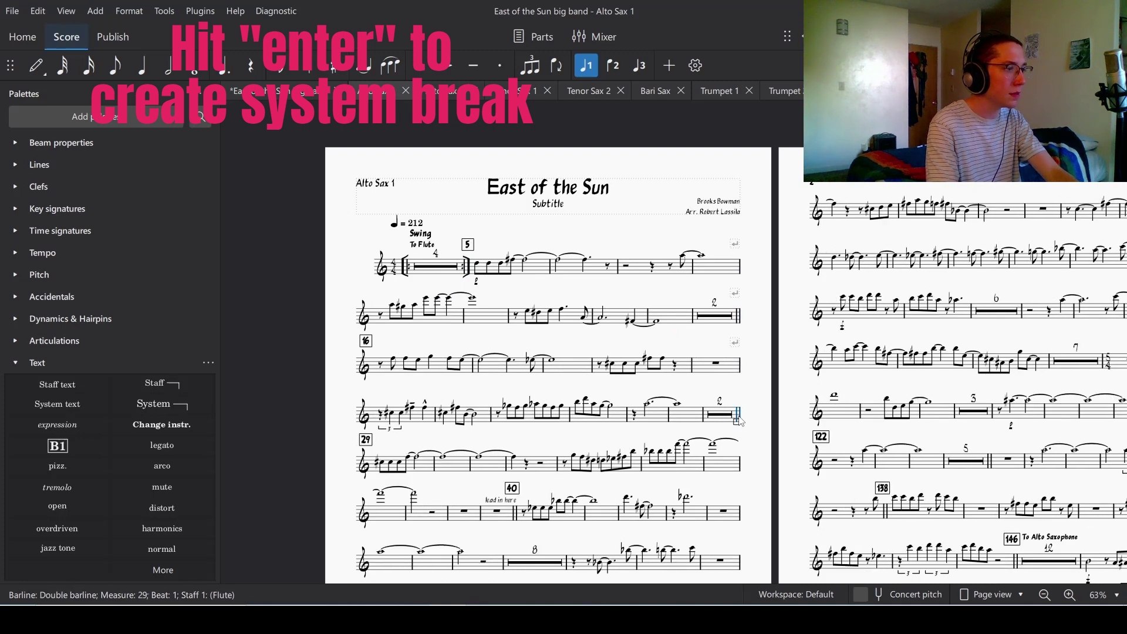
Separate the C♯5 eighth note at beat 3.5 of measure 72 from its beam using the beam properties.
scroll(705, 411, down, 3)
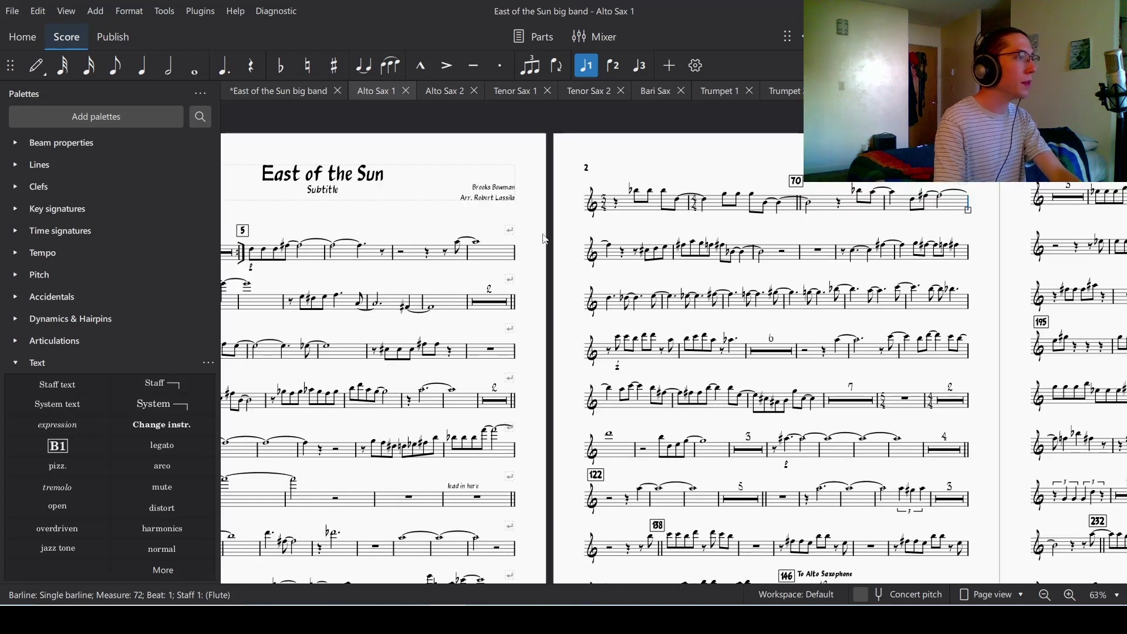
click(647, 252)
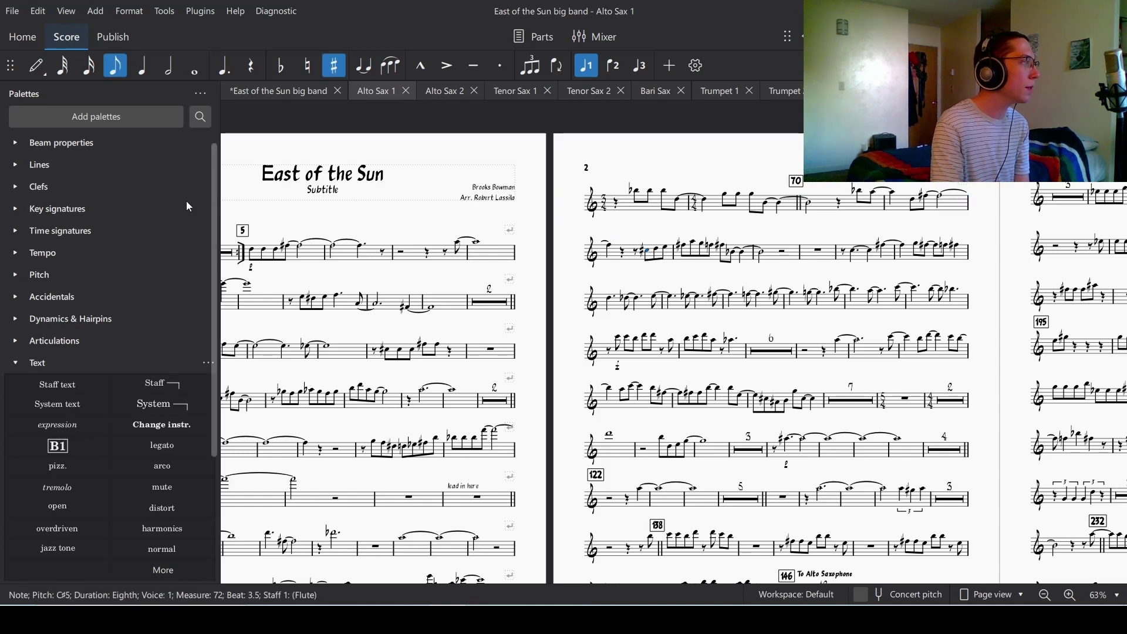
click(15, 144)
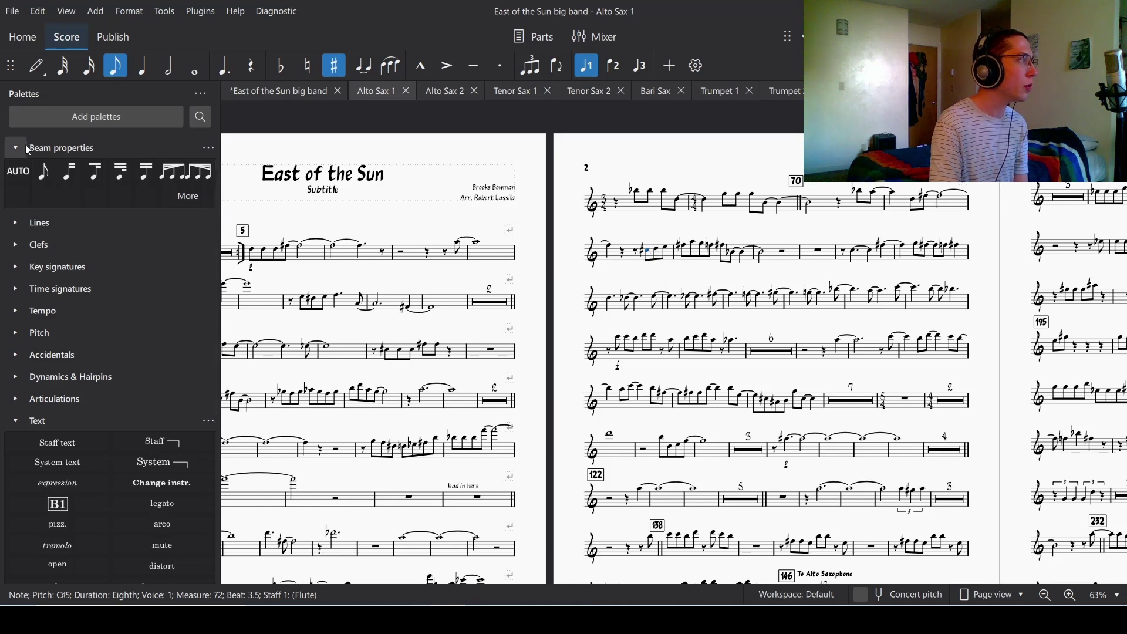
click(134, 121)
click(157, 109)
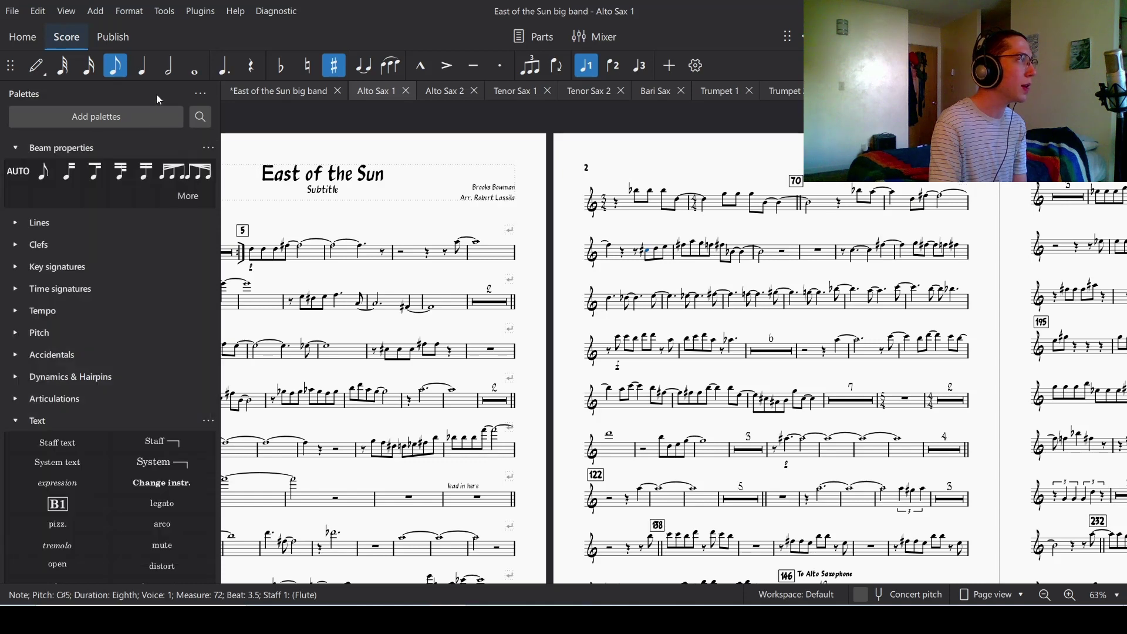
click(45, 172)
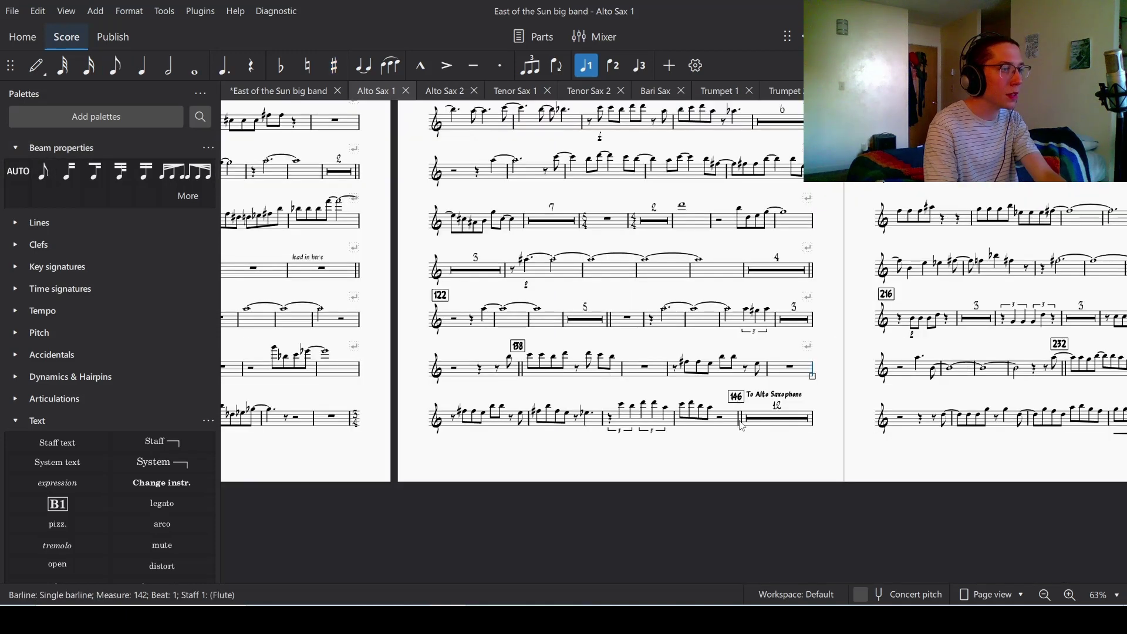
Add a system break before rehearsal mark 146 and unbeam the F♯5 eighth note at beat 1.5 of measure 142.
click(740, 421)
key(Return)
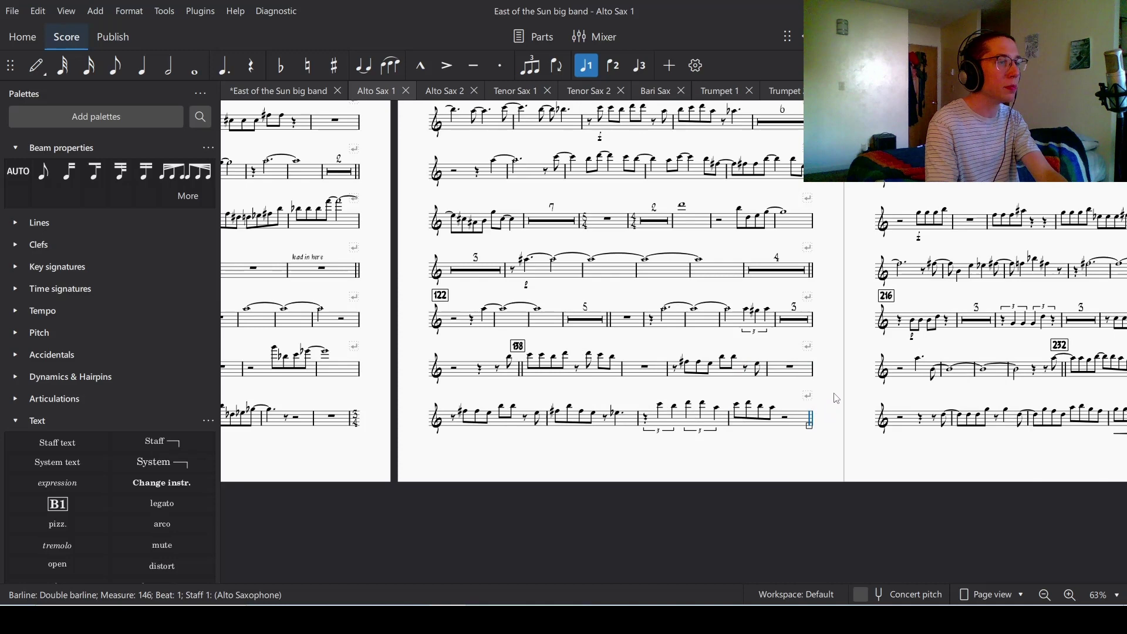
drag(837, 397, 731, 445)
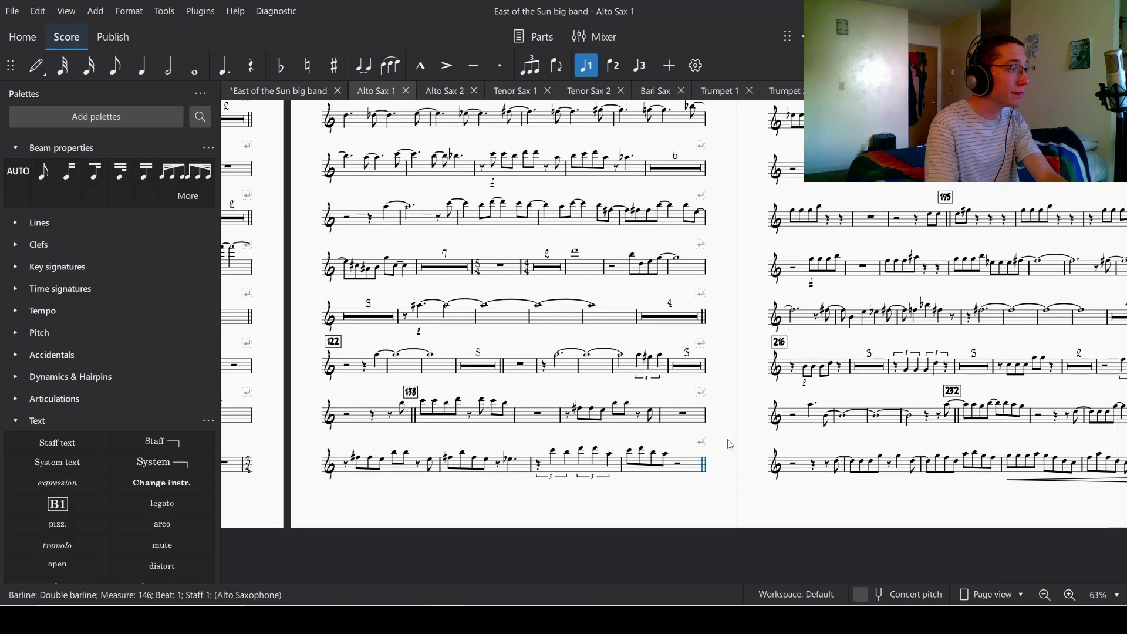
click(358, 458)
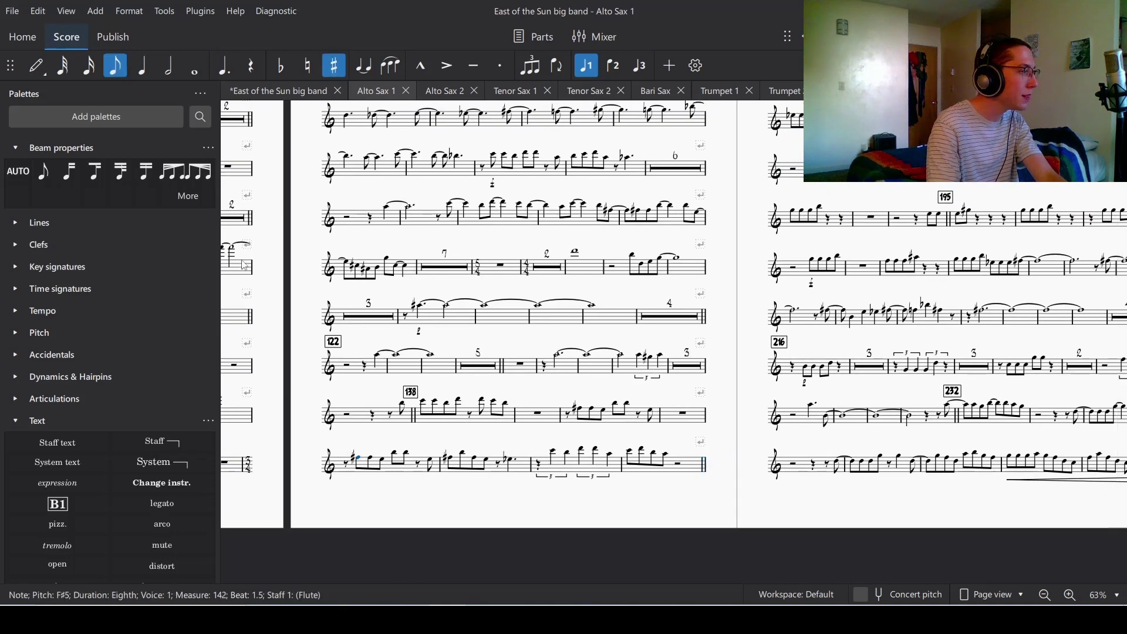
click(44, 173)
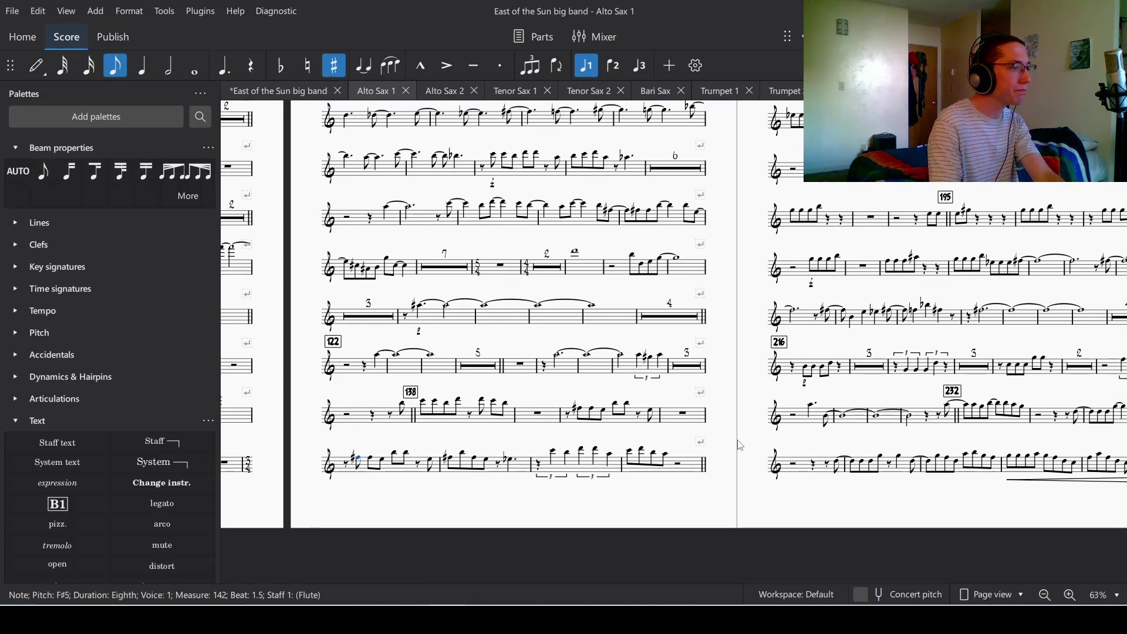
Add system breaks in the Alto Sax 1 part before measures 195 and 200.
drag(741, 446, 315, 513)
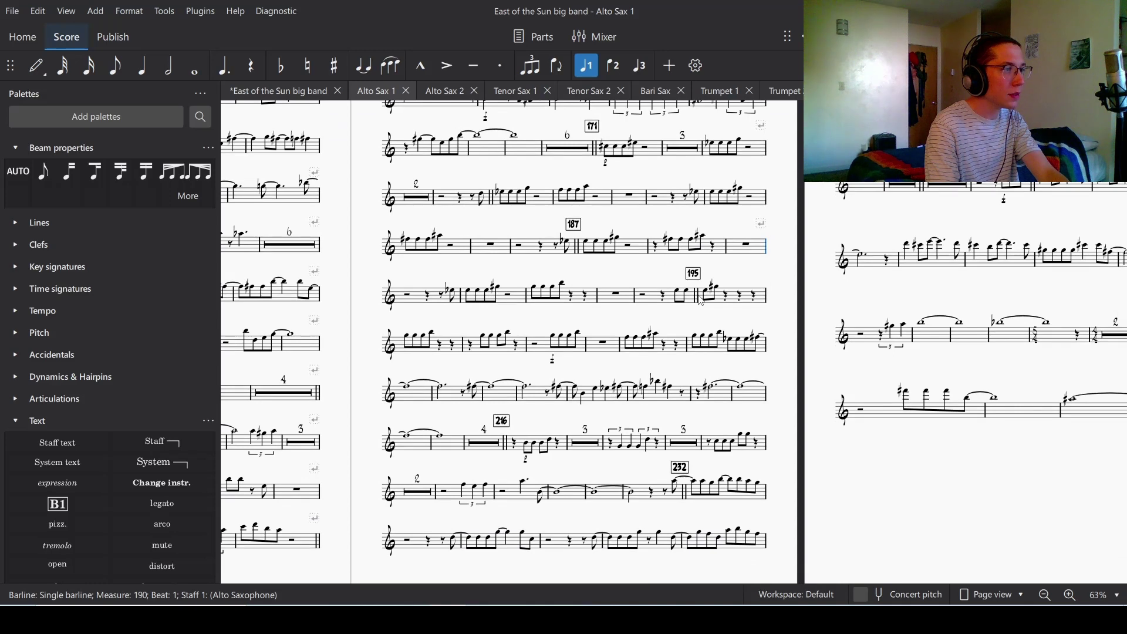
click(700, 298)
key(Return)
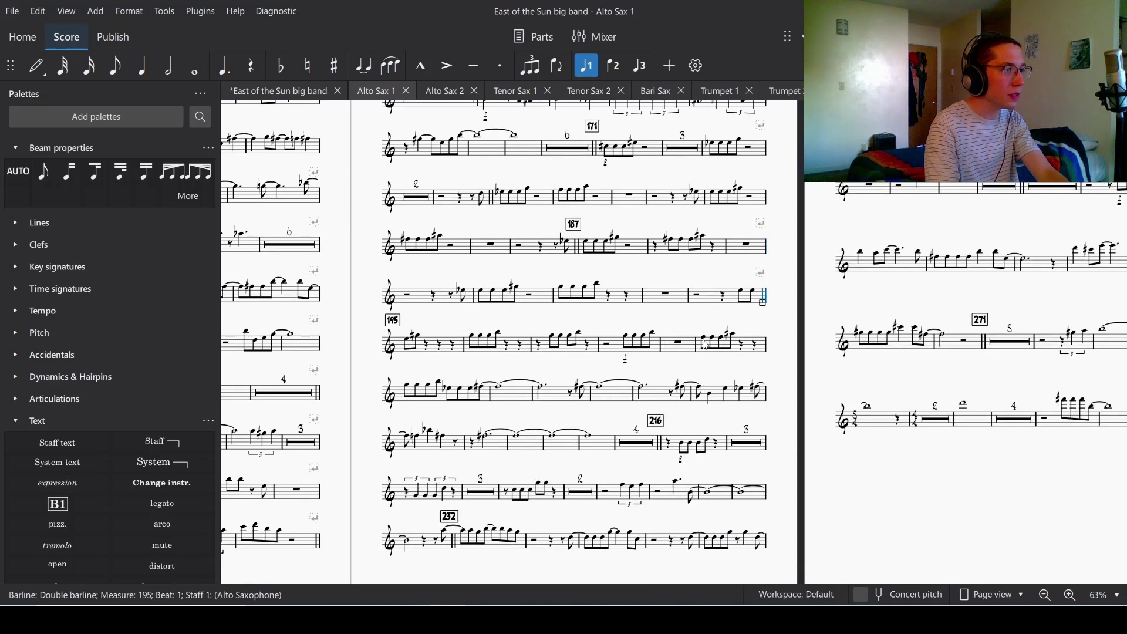
click(697, 348)
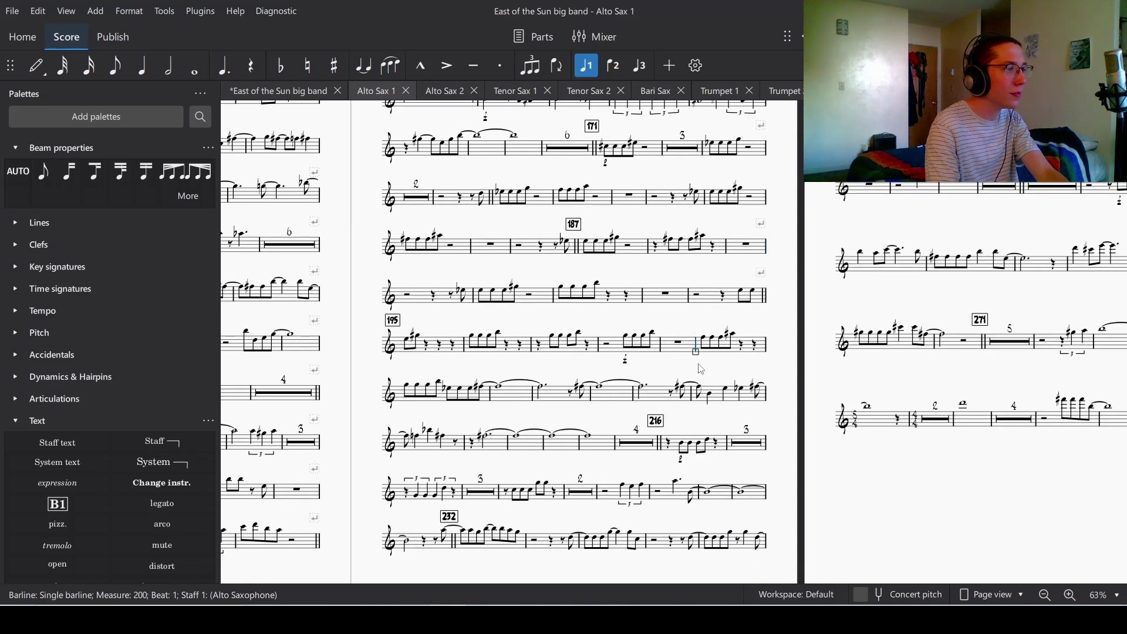
key(Return)
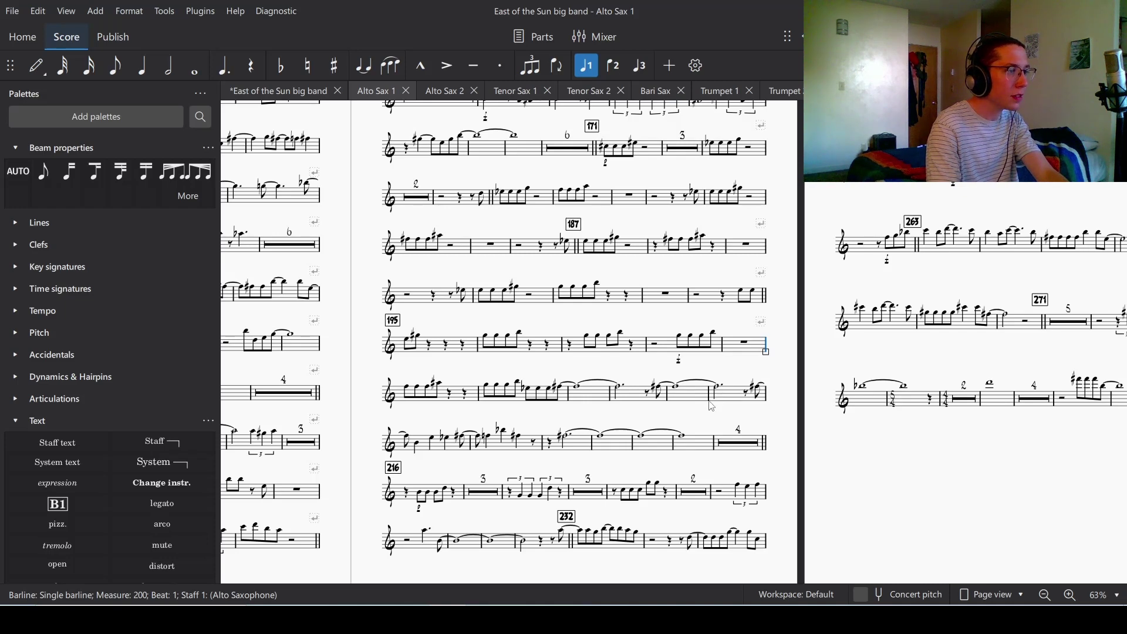
Examine the page layout of the whole Alto Sax 1 part and the note spelling on its first page.
scroll(712, 406, down, 3)
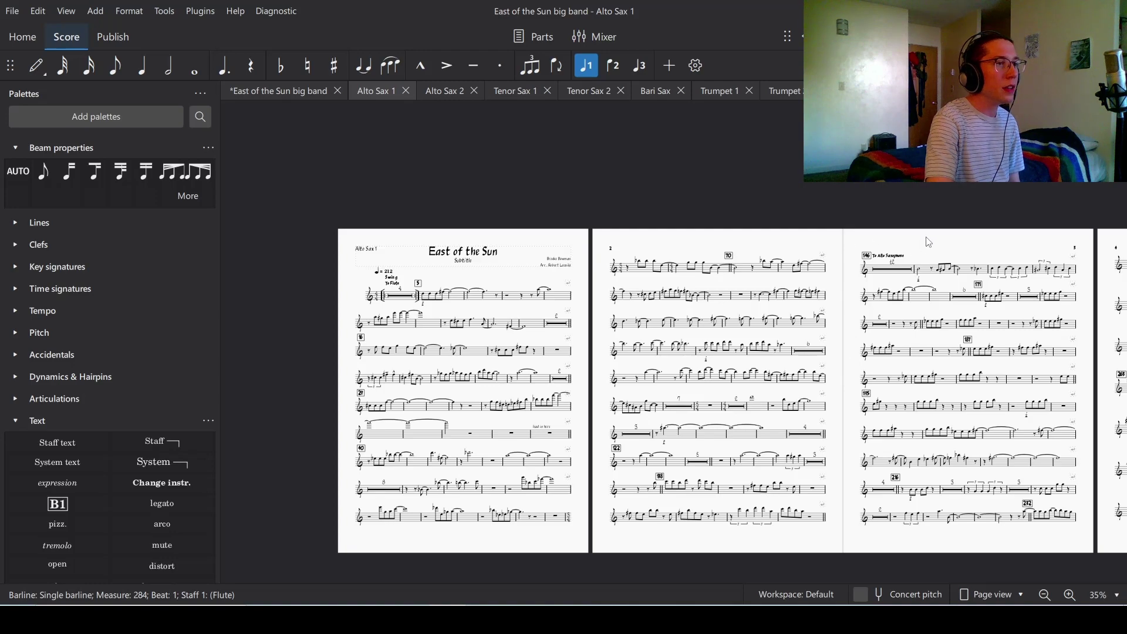
drag(918, 248, 985, 245)
scroll(988, 246, down, 1)
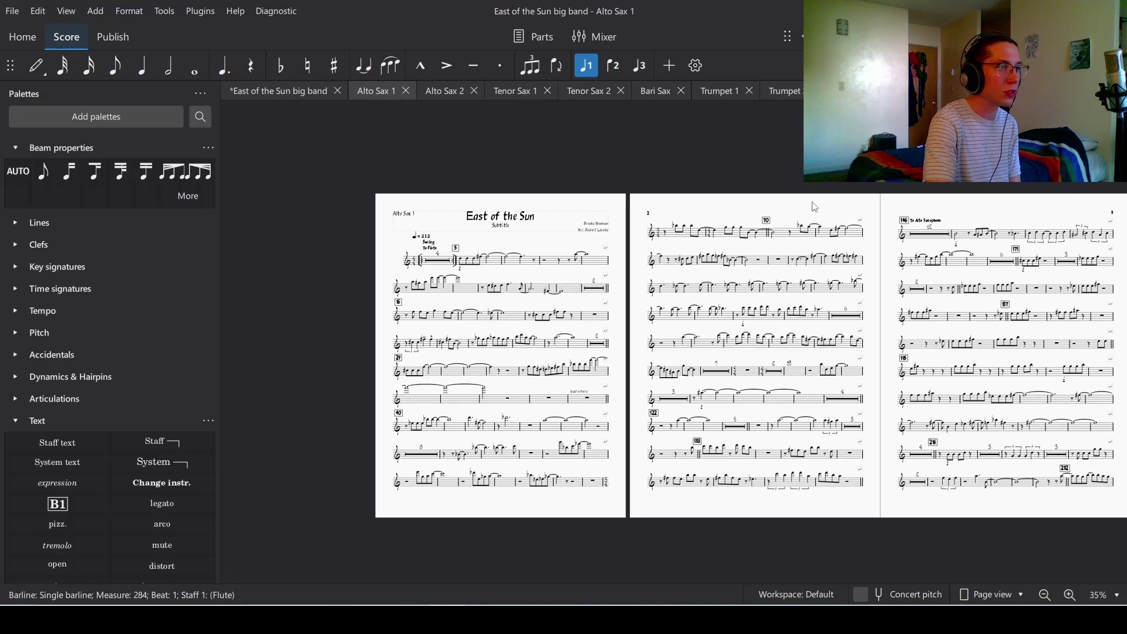
scroll(881, 209, right, 5)
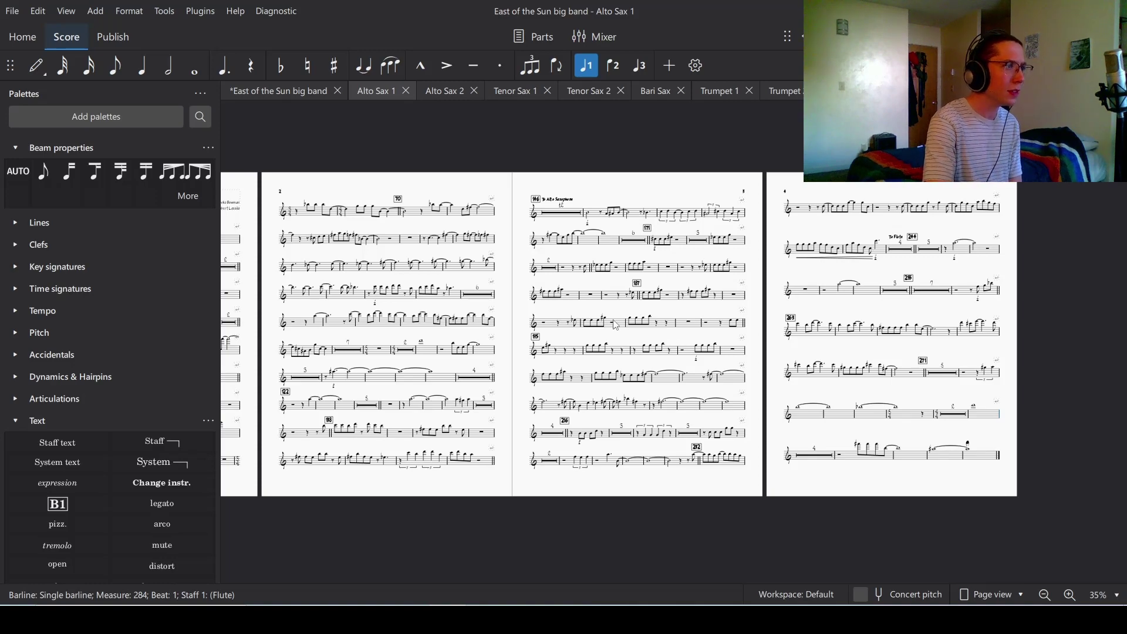
drag(493, 186, 862, 234)
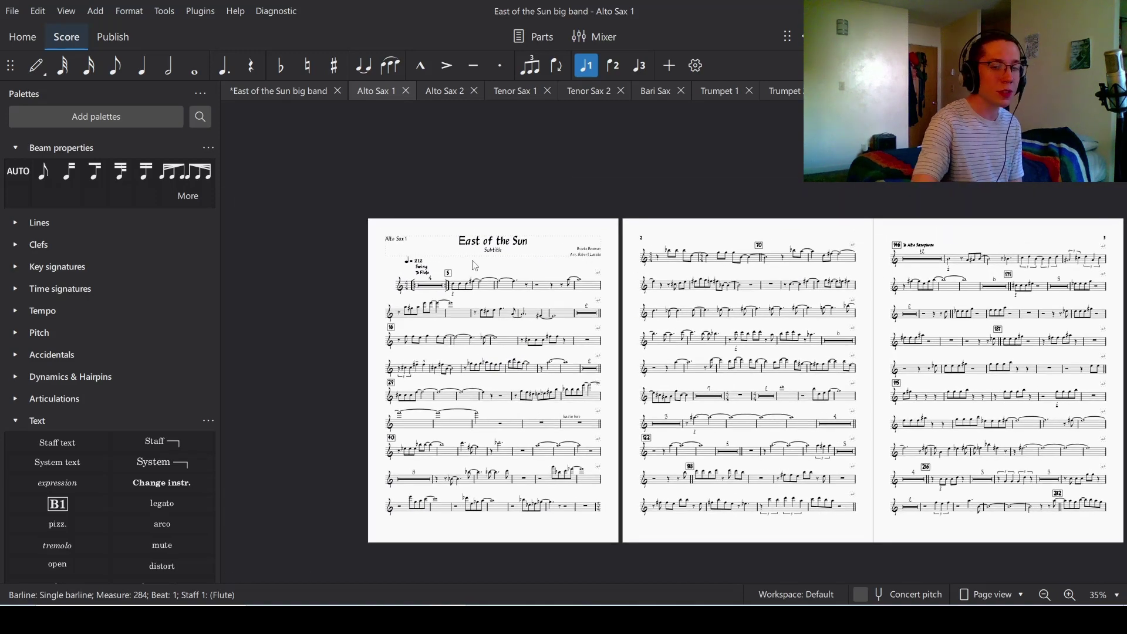
scroll(475, 266, up, 4)
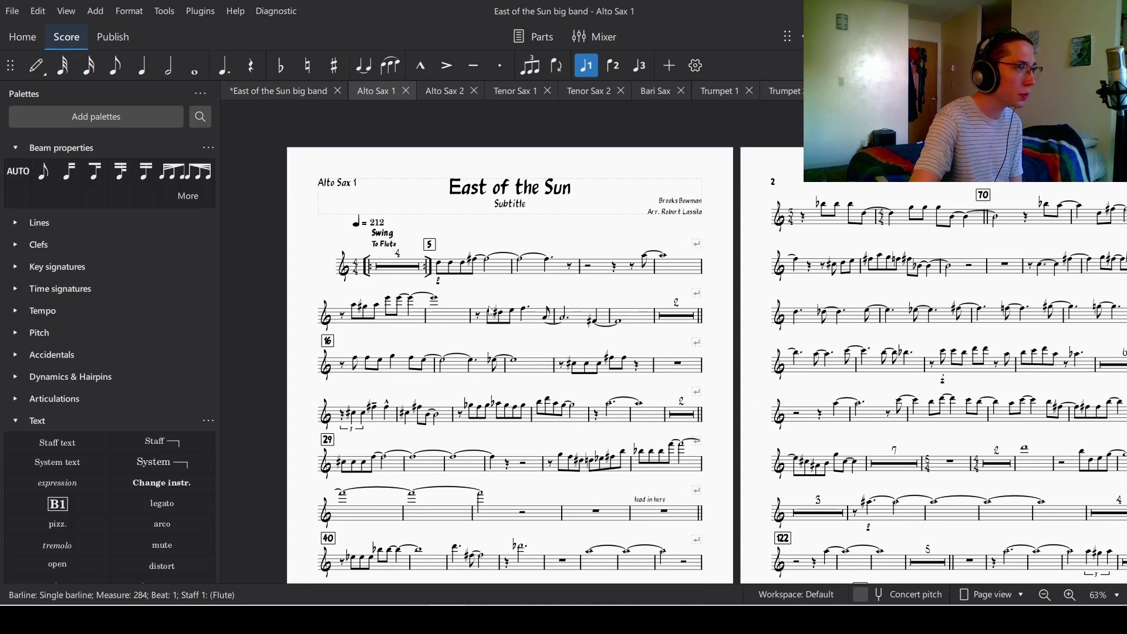
scroll(574, 356, down, 2)
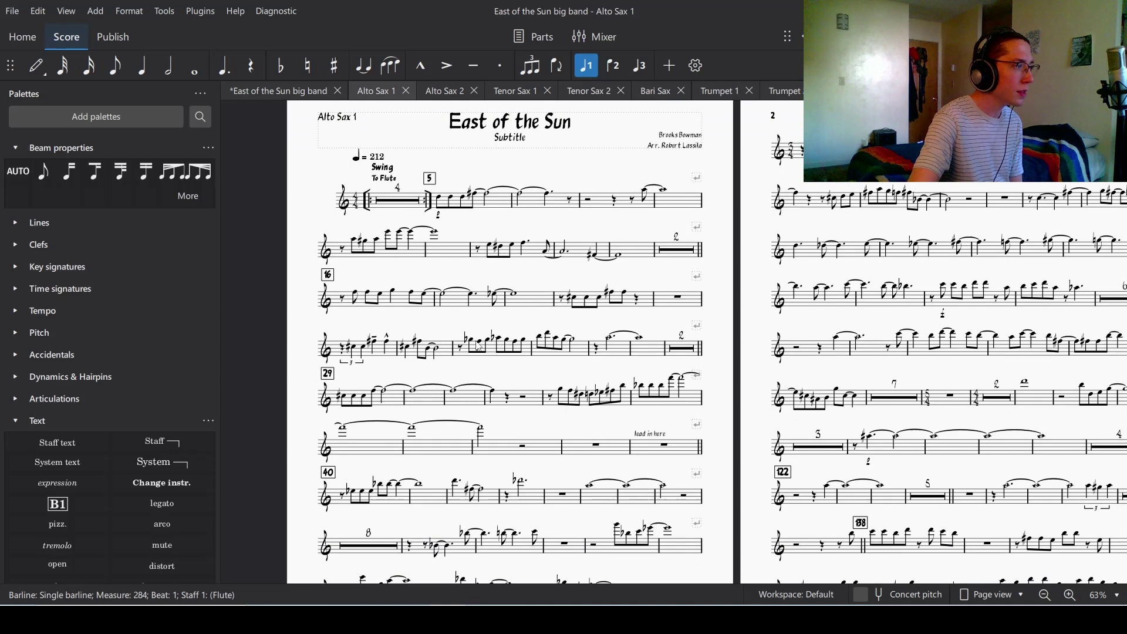
scroll(522, 365, down, 1)
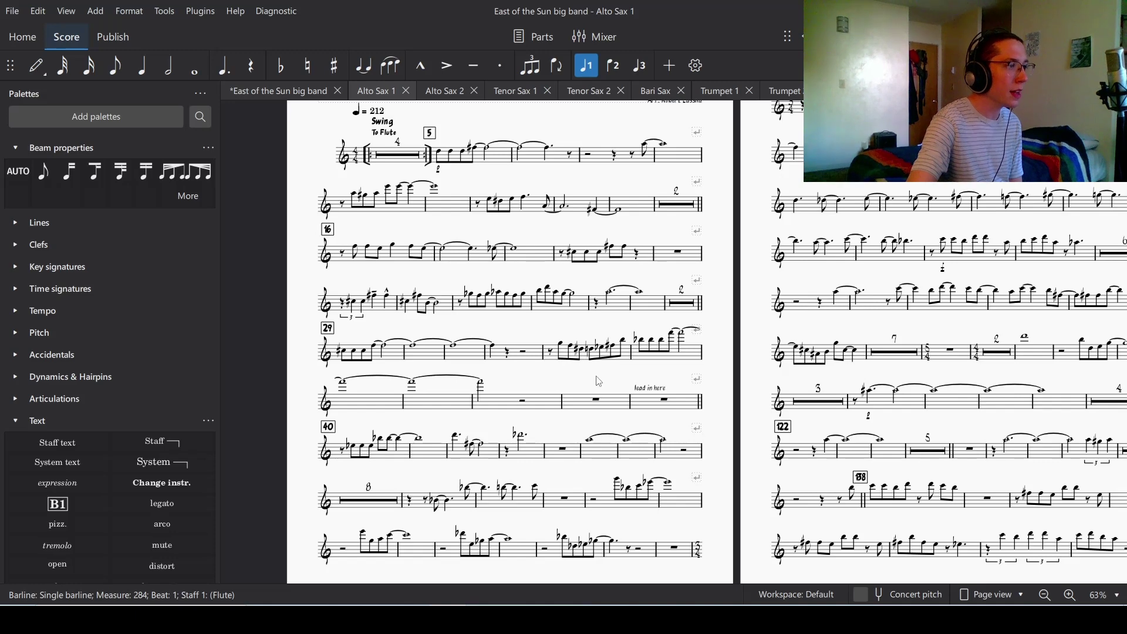
Respell the D♯5 eighth note at beat 2.5 of measure 33 as E♭5.
scroll(589, 356, up, 3)
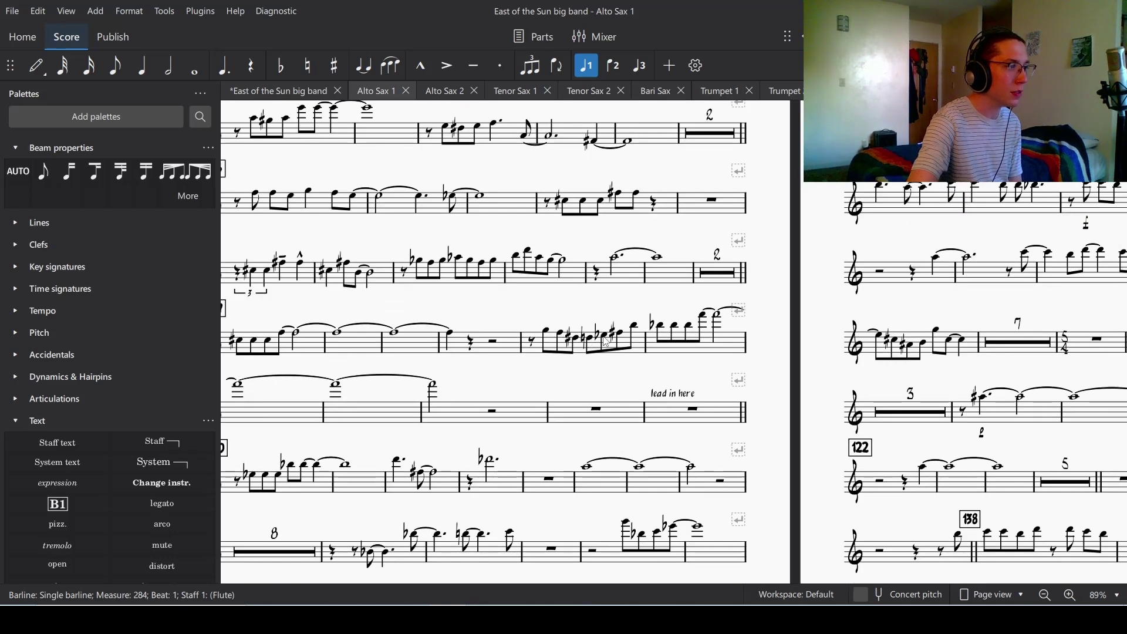
click(575, 339)
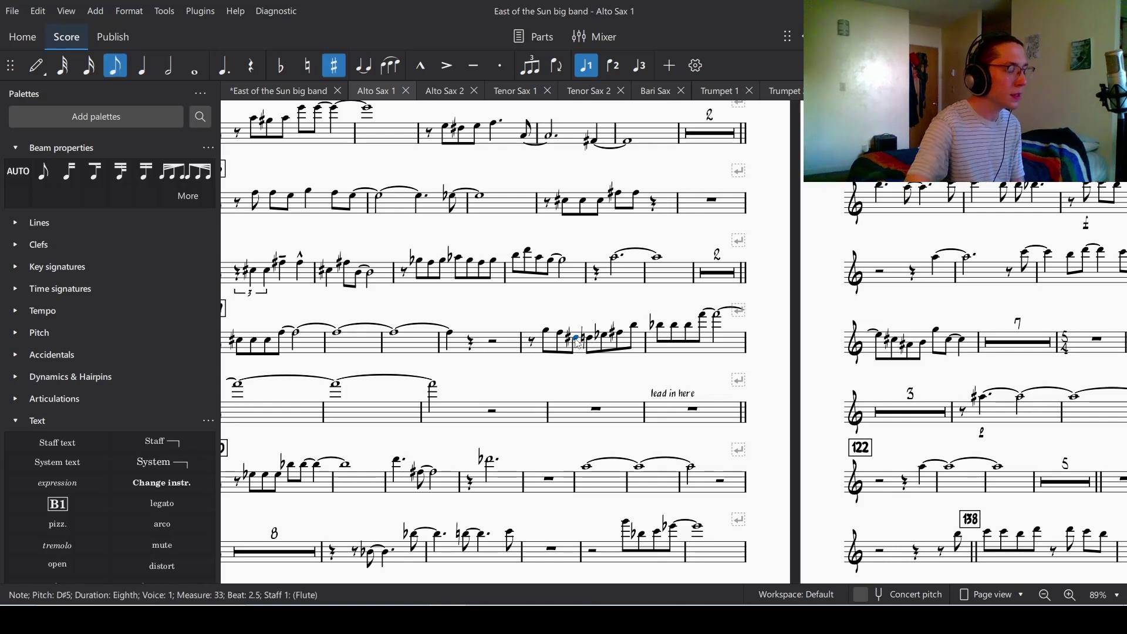
key(j)
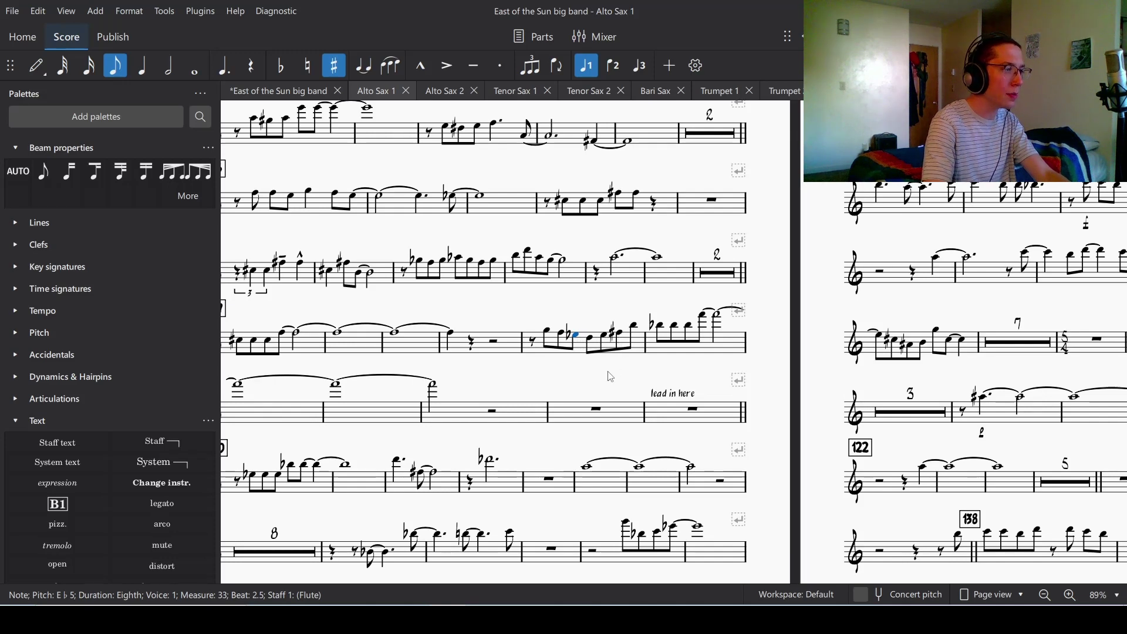
drag(611, 376, 640, 368)
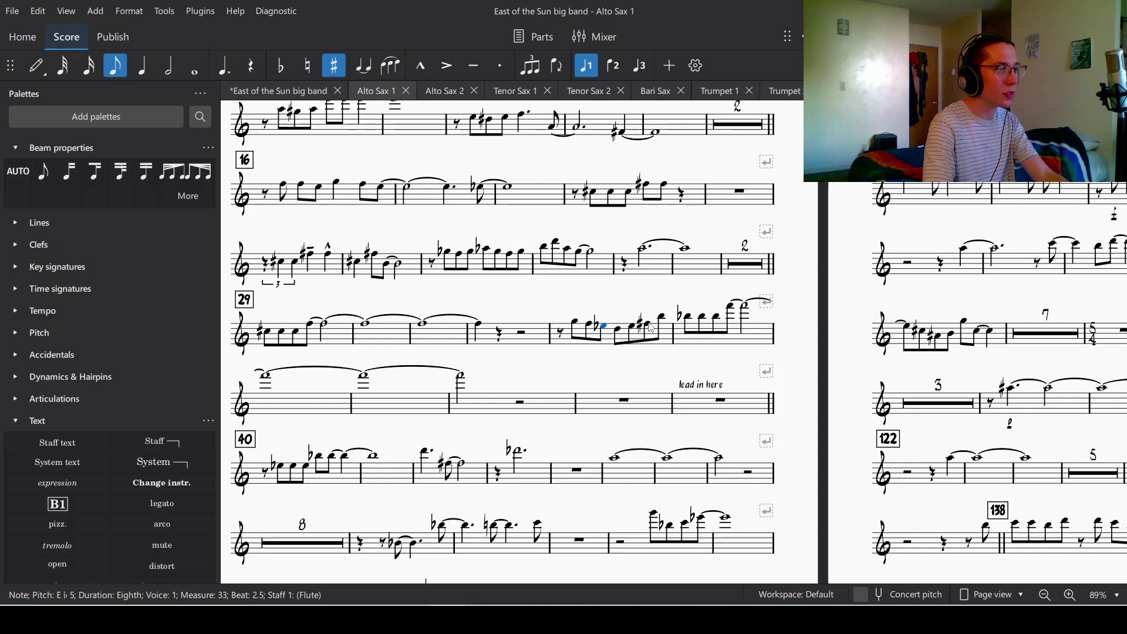
scroll(667, 327, down, 2)
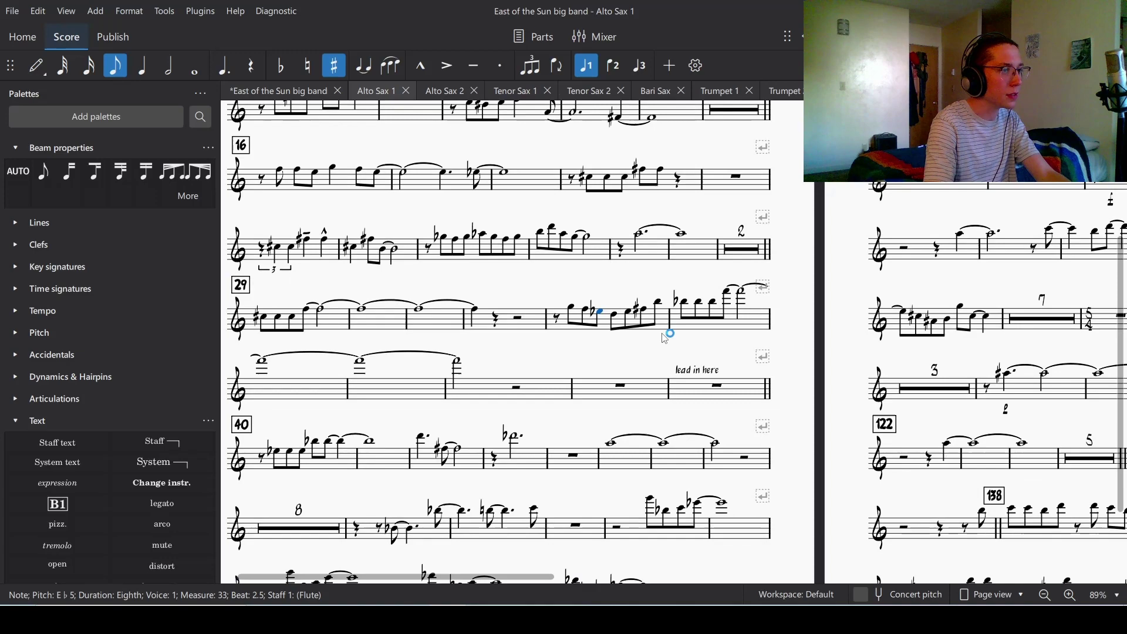
Respell the eighth note at beat 4.5 of measure 80 as A♭5 and the one at beat 4.5 of measure 79 as G♭5.
drag(672, 302, 679, 276)
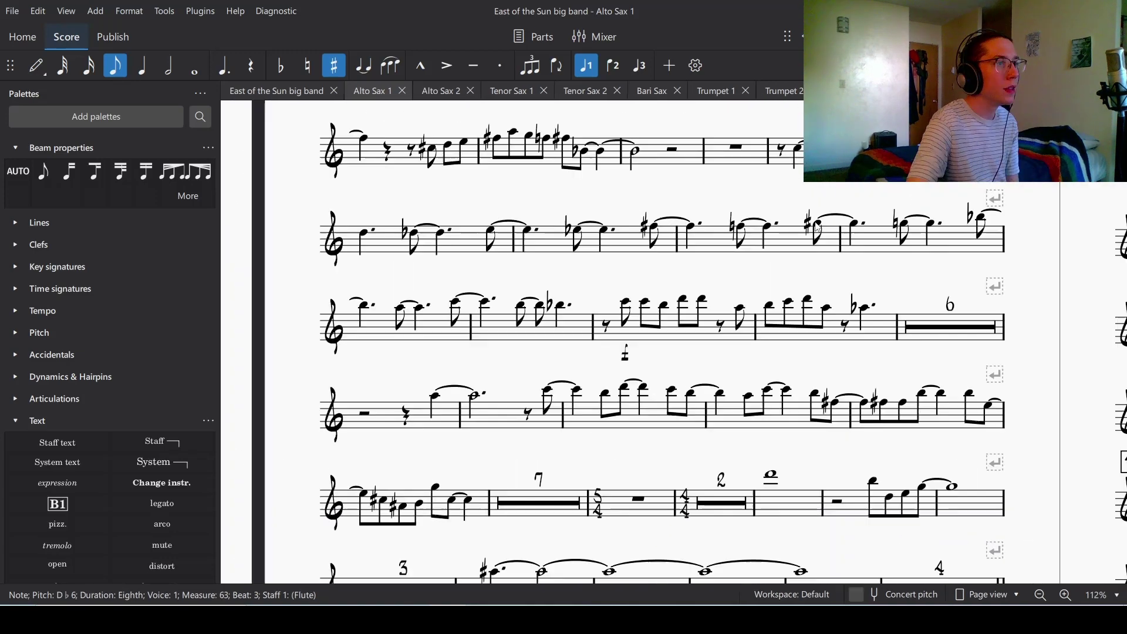
click(815, 223)
key(j)
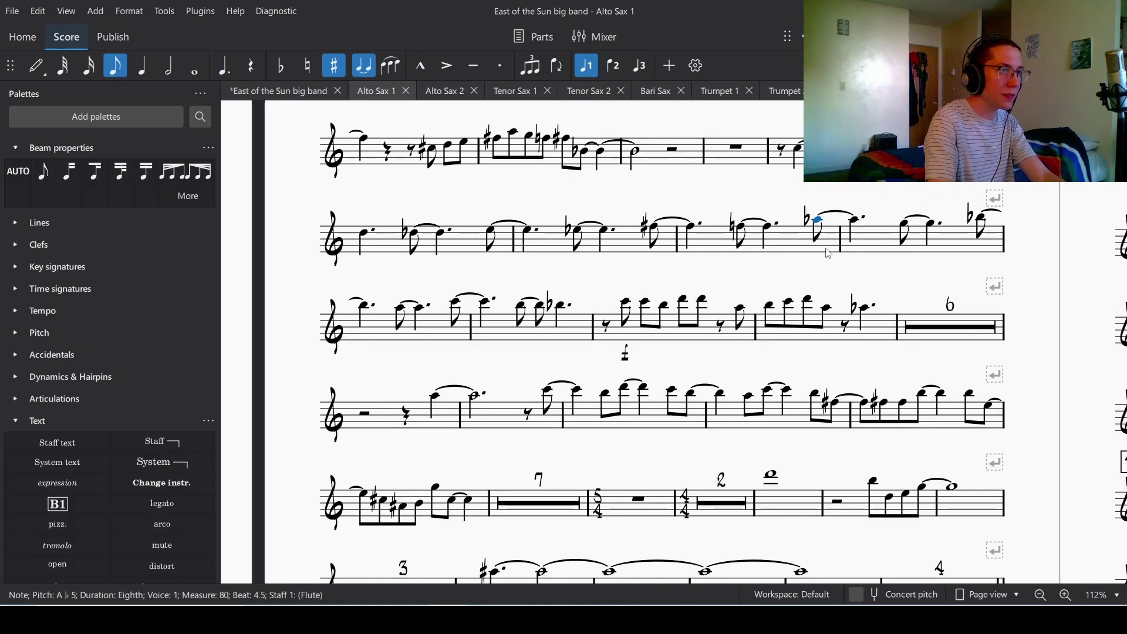
click(657, 232)
key(j)
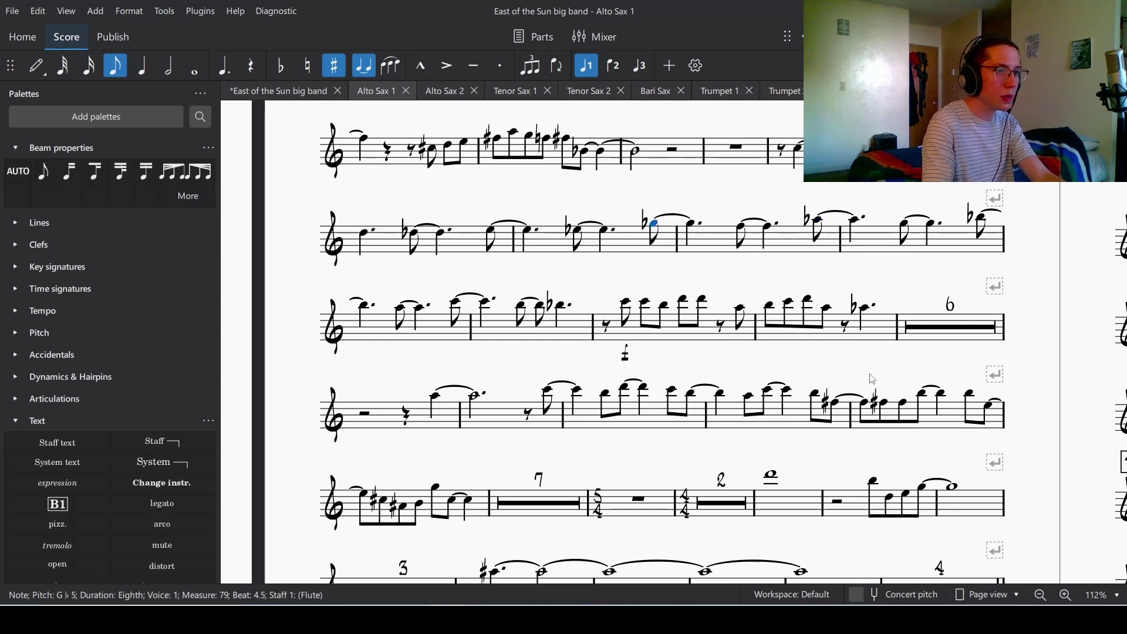
Respell the tied A♯5 dotted quarter note at beat 1.5 of measure 114 as B♭5.
drag(874, 379, 789, 357)
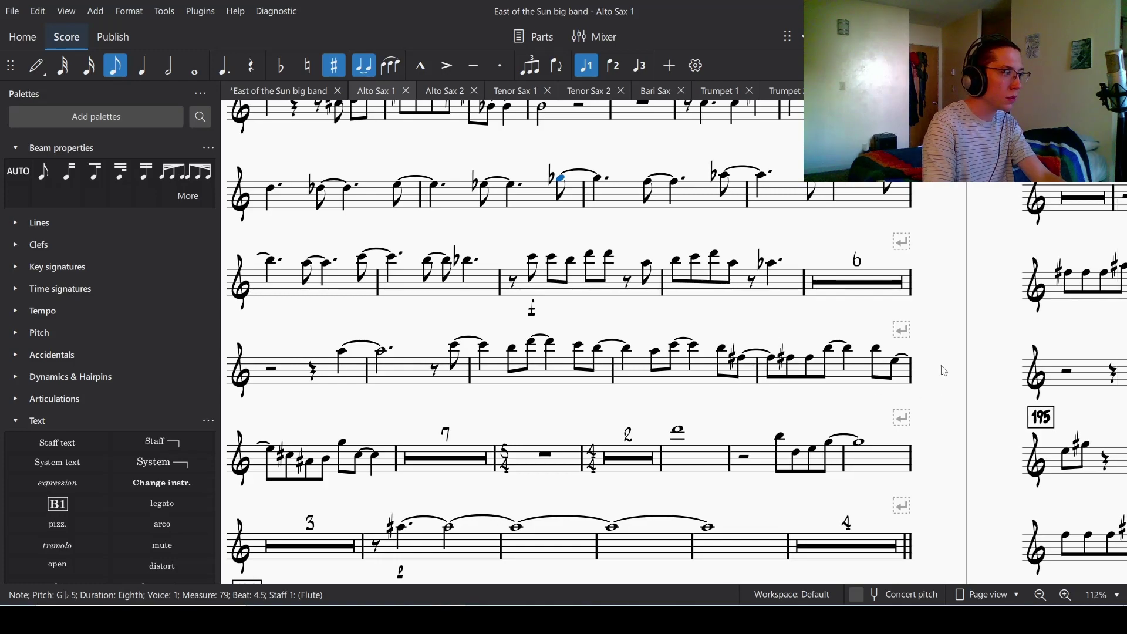
drag(940, 382, 1003, 303)
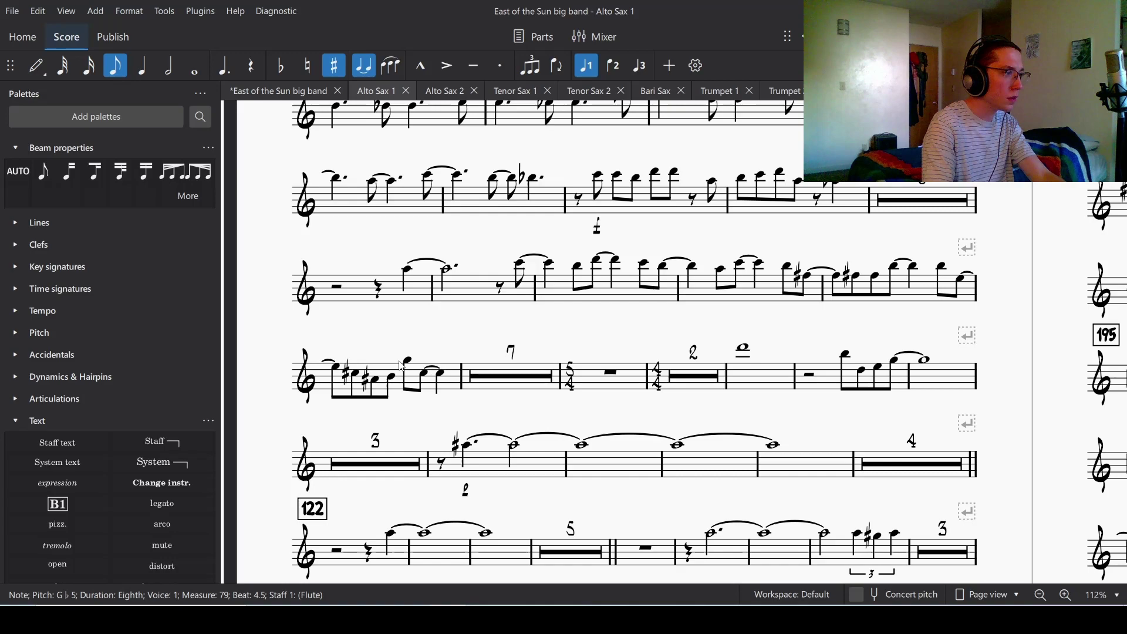
scroll(487, 308, down, 4)
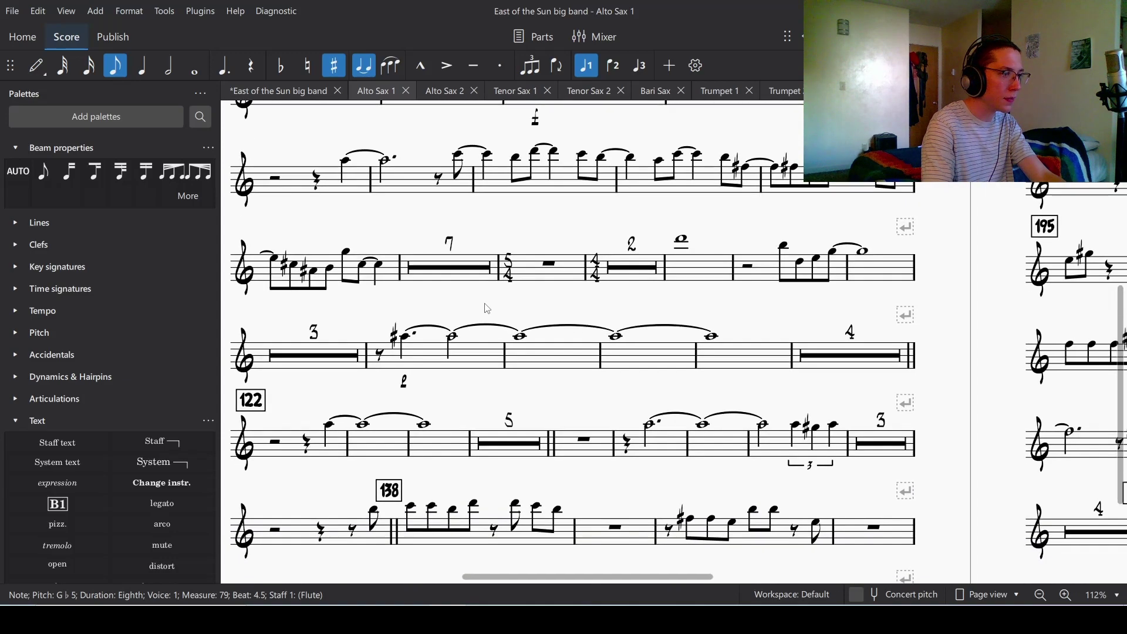
scroll(488, 308, down, 2)
click(437, 277)
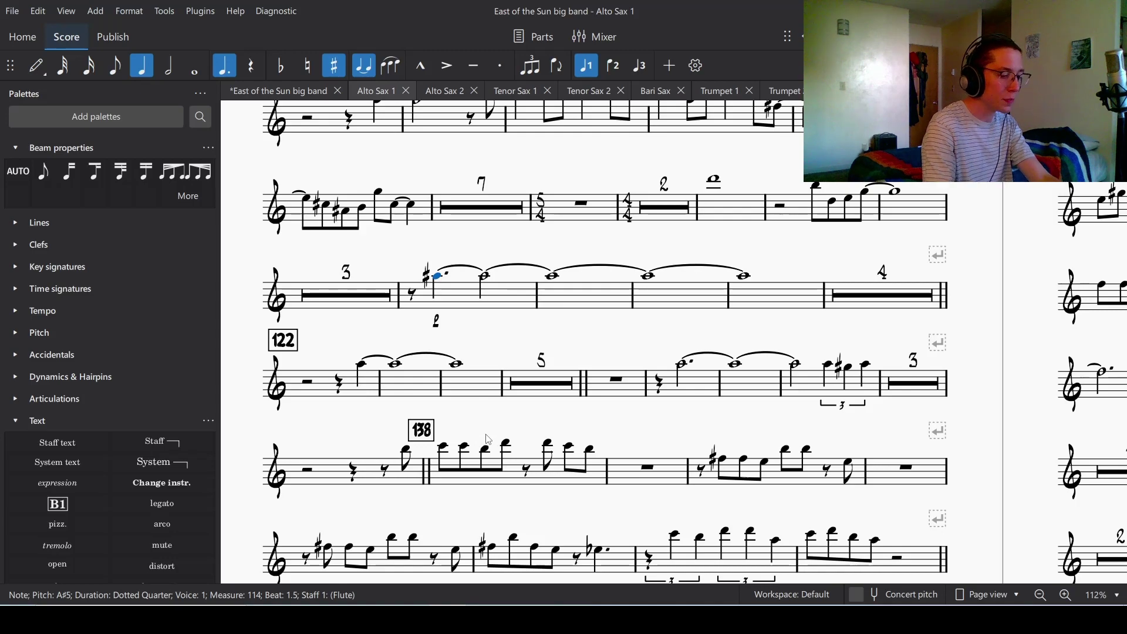
key(j)
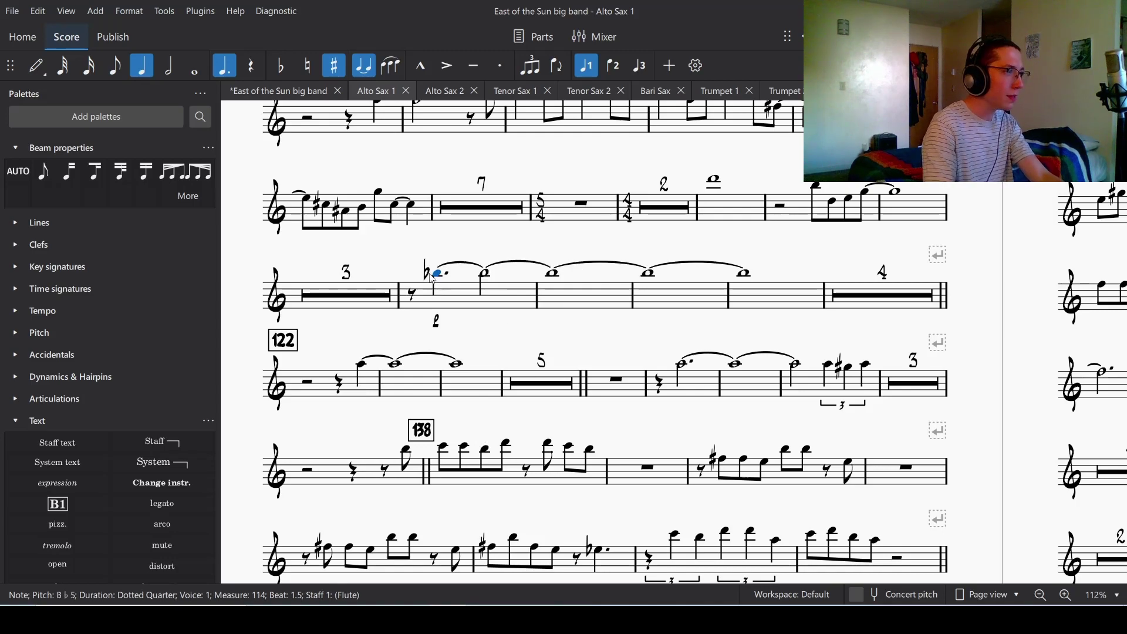
Unbeam the F♯5 eighth note at beat 1.5 of measure 140.
scroll(533, 334, down, 4)
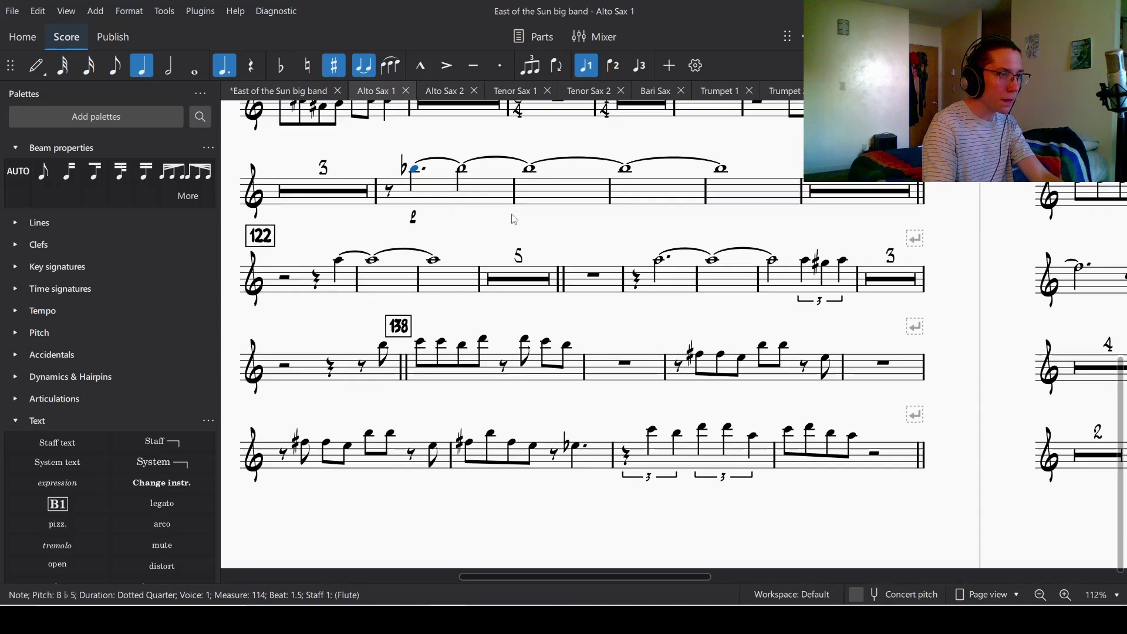
scroll(622, 320, down, 1)
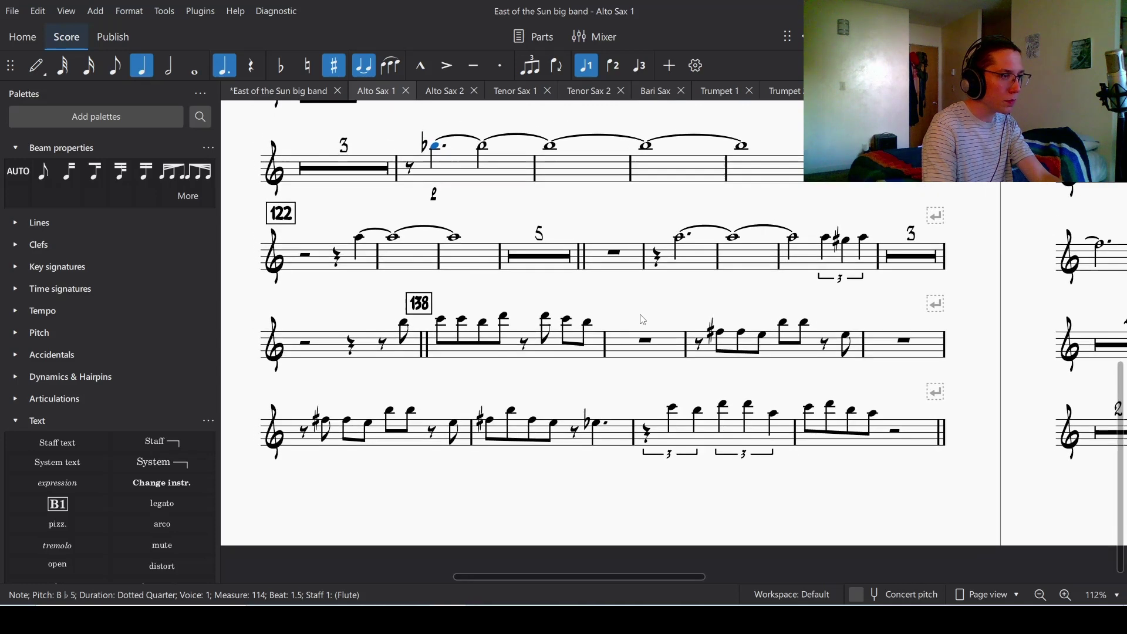
scroll(634, 317, up, 1)
click(724, 345)
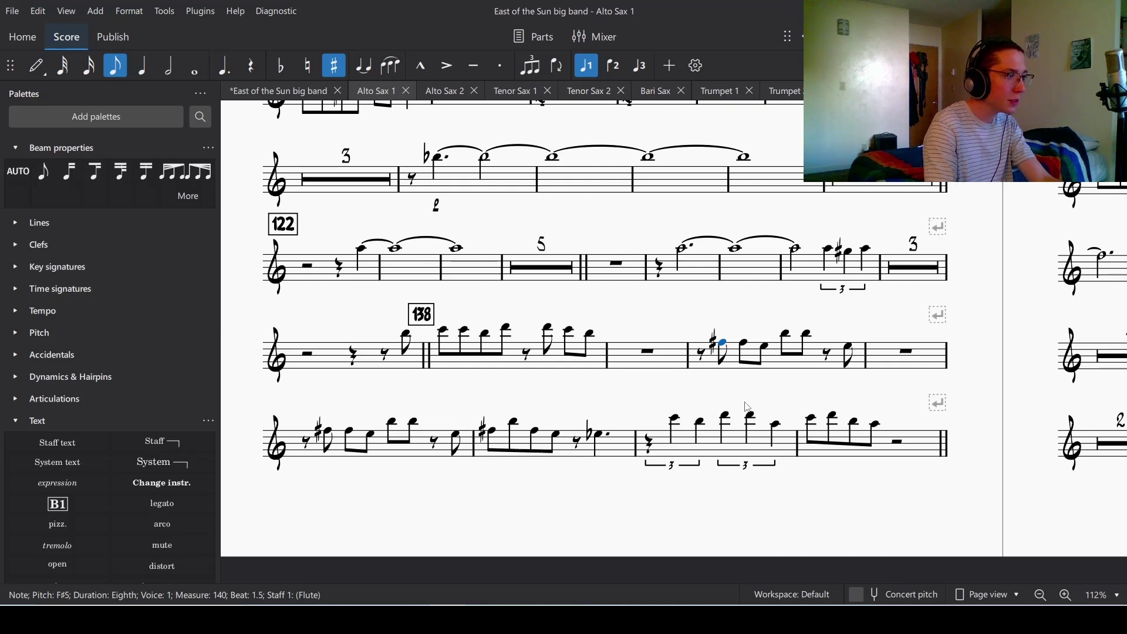
Respell the four eighth notes at the start of measure 171 enharmonically as D♭, D♭, D♭ and F.
scroll(720, 253, down, 5)
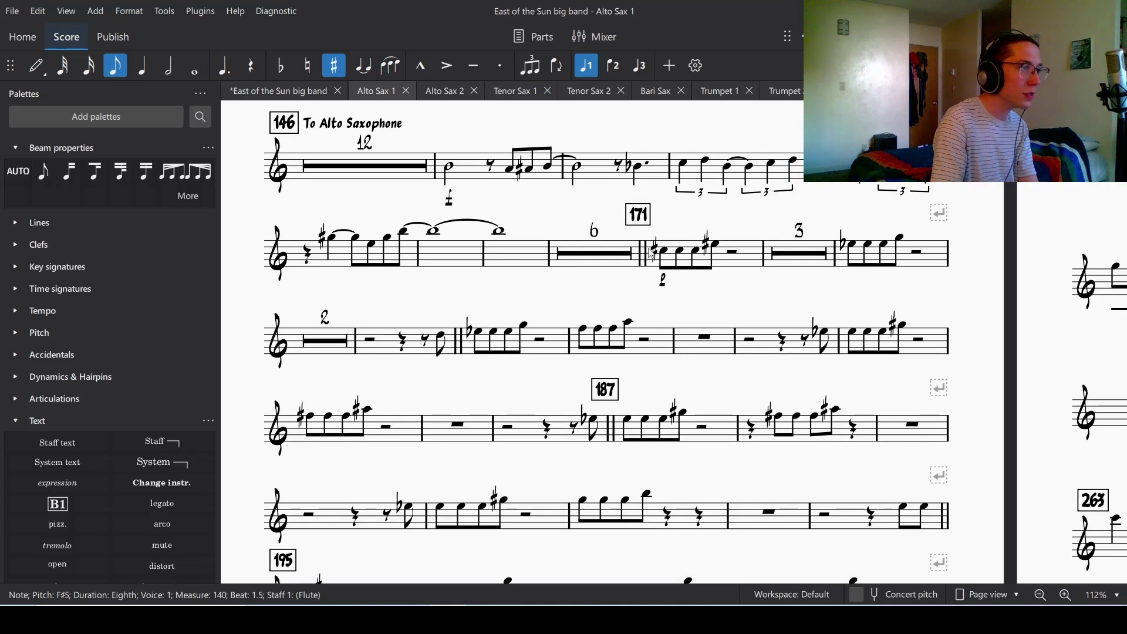
click(669, 254)
shift+click(720, 248)
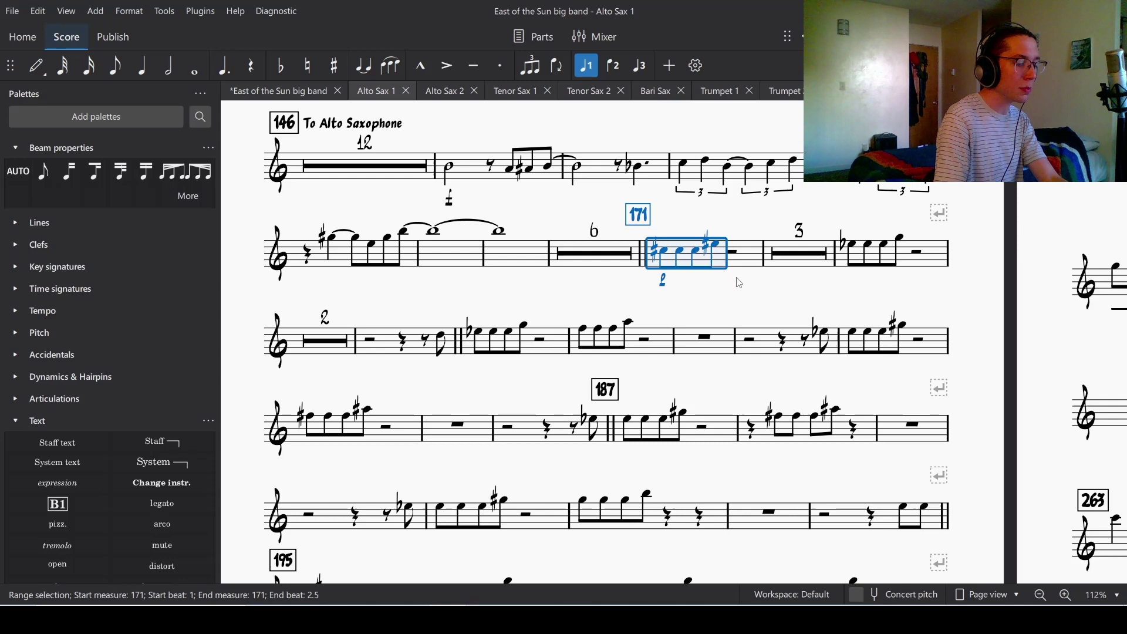
key(j)
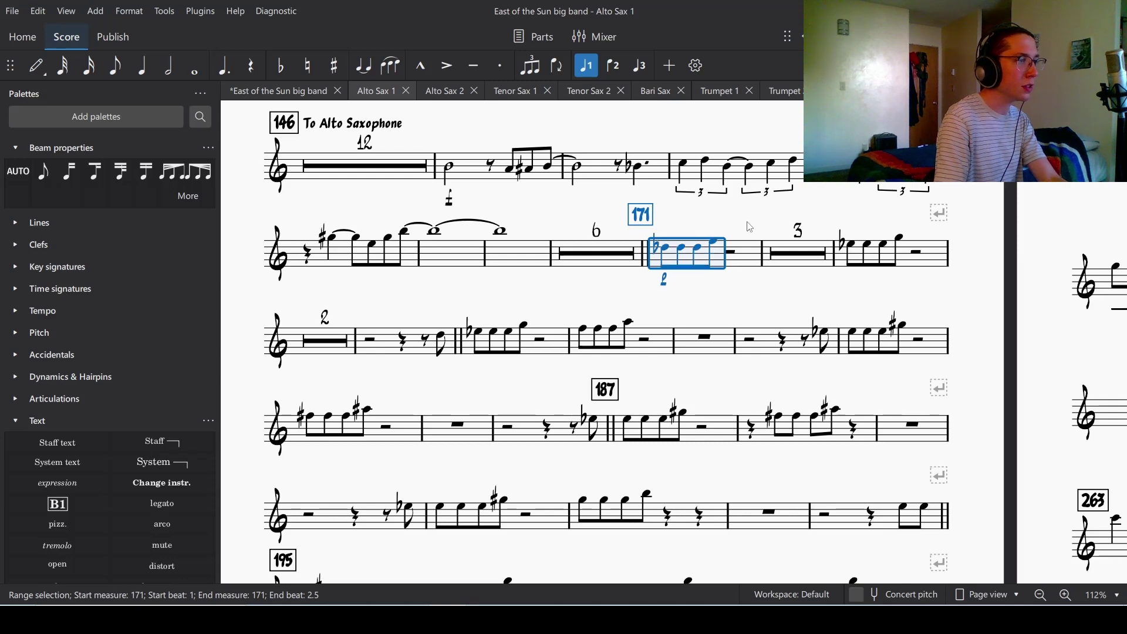
key(Escape)
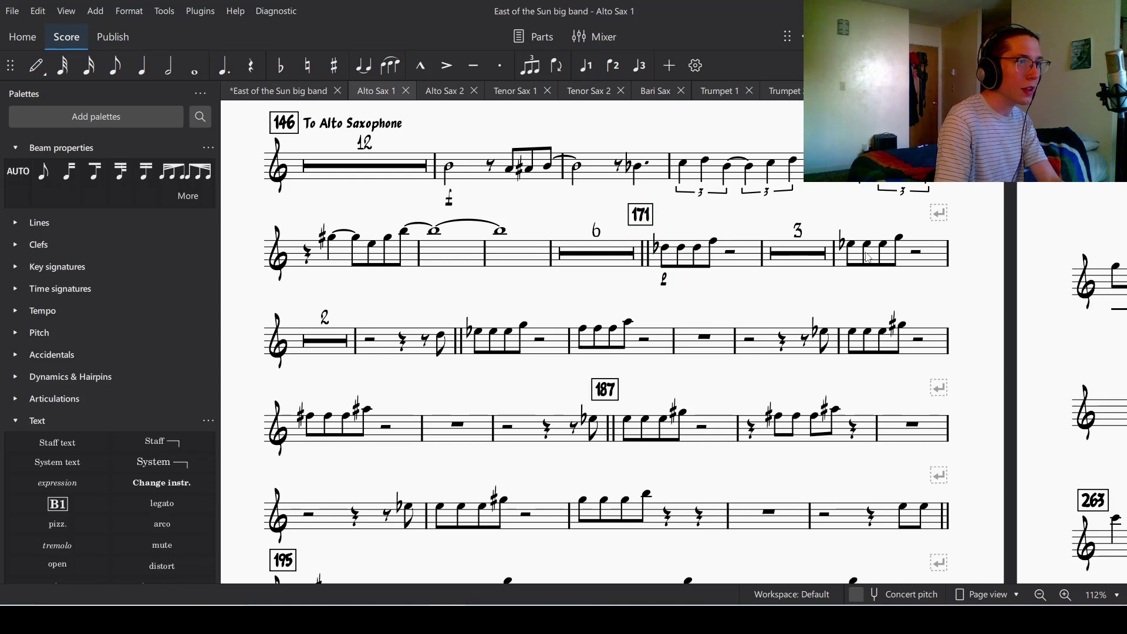
Respell the G♯5 eighth notes at beat 2.5 of measures 183 and 187 as A♭5.
scroll(673, 290, down, 2)
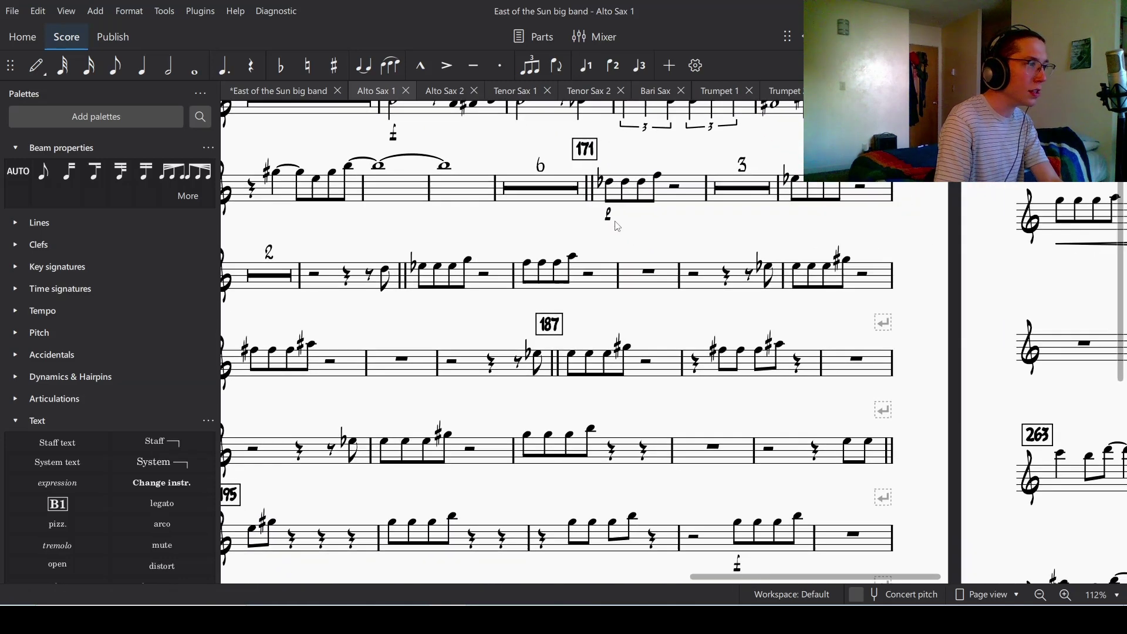
click(848, 260)
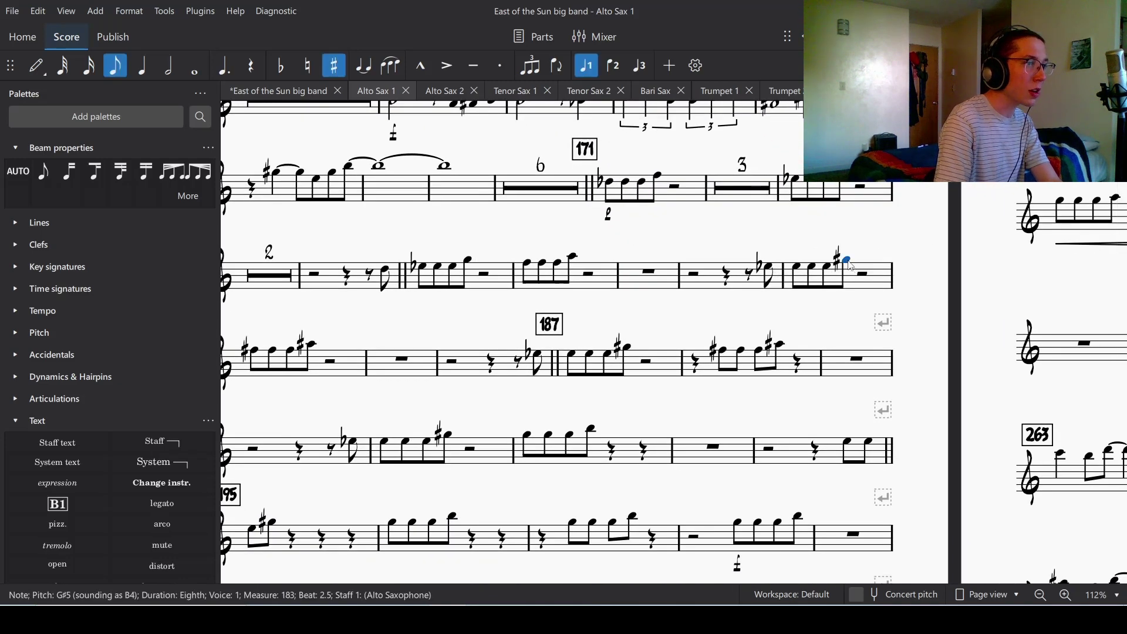
key(j)
scroll(786, 223, down, 2)
scroll(786, 223, left, 3)
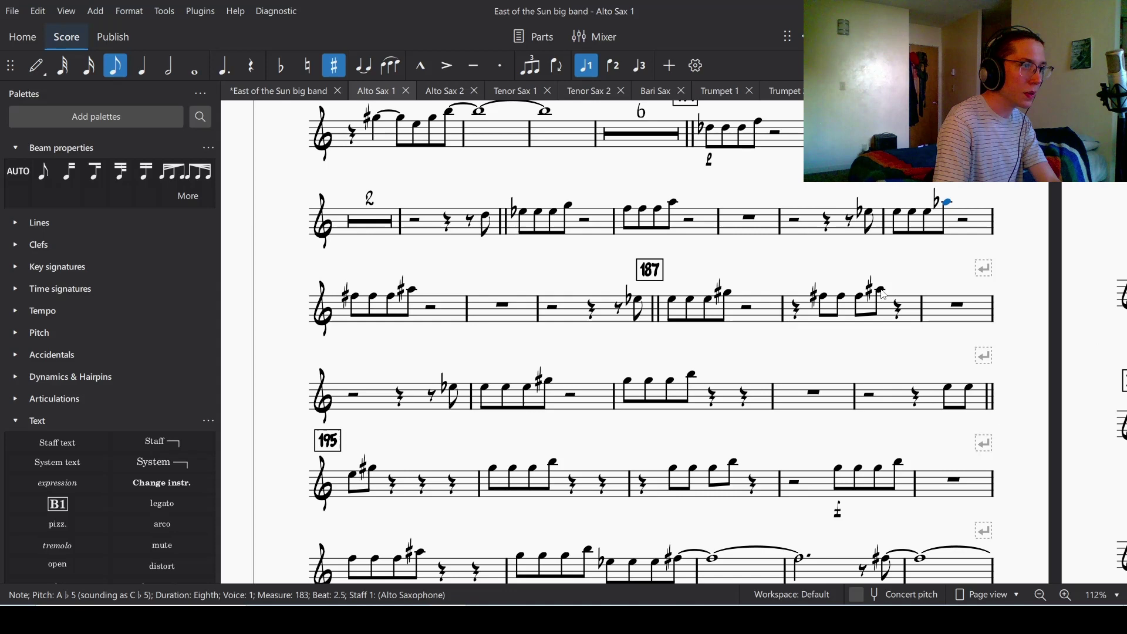
click(729, 297)
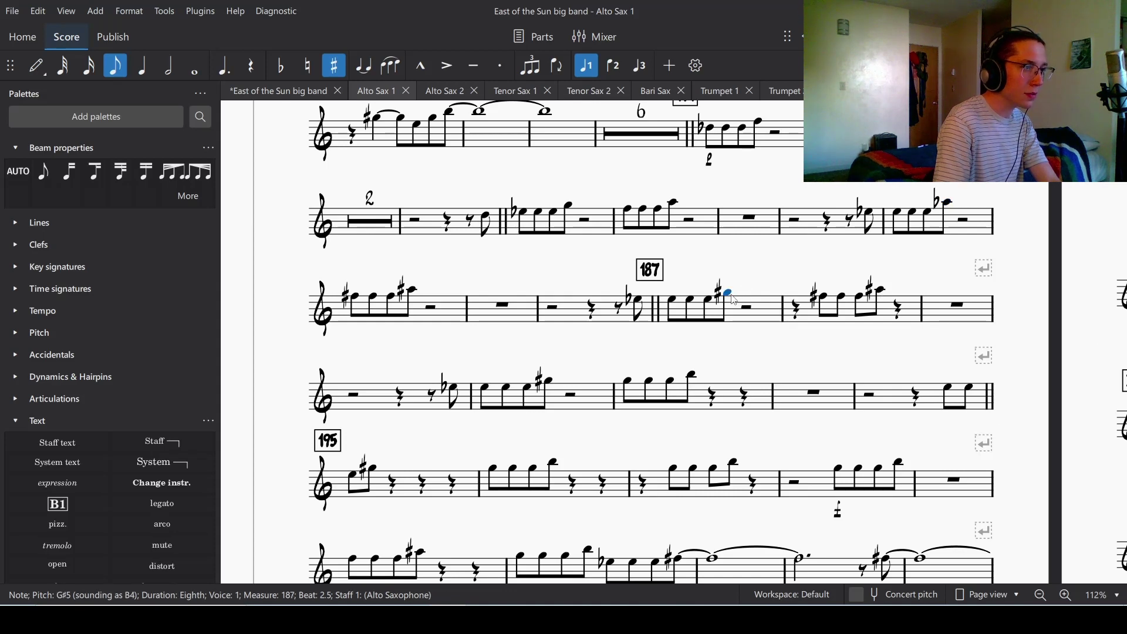
key(j)
scroll(587, 305, down, 2)
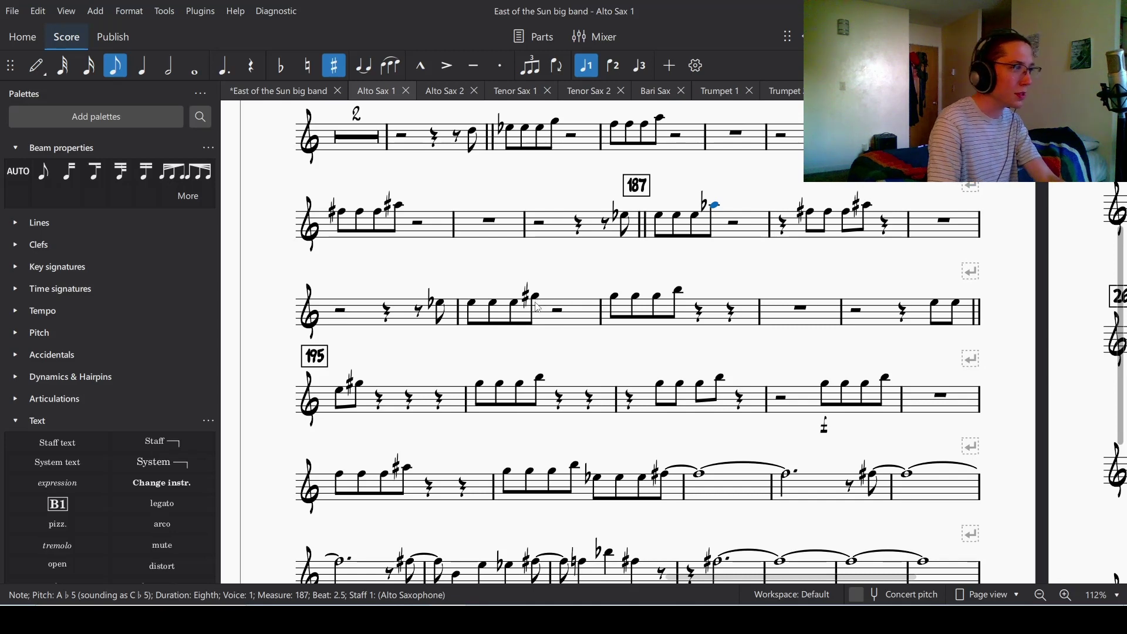
click(539, 300)
Respell the F♯5 eighth note at beat 4.5 of measure 206 and the quarter note at beat 3.5 of measure 207 as G♭5.
scroll(563, 298, down, 5)
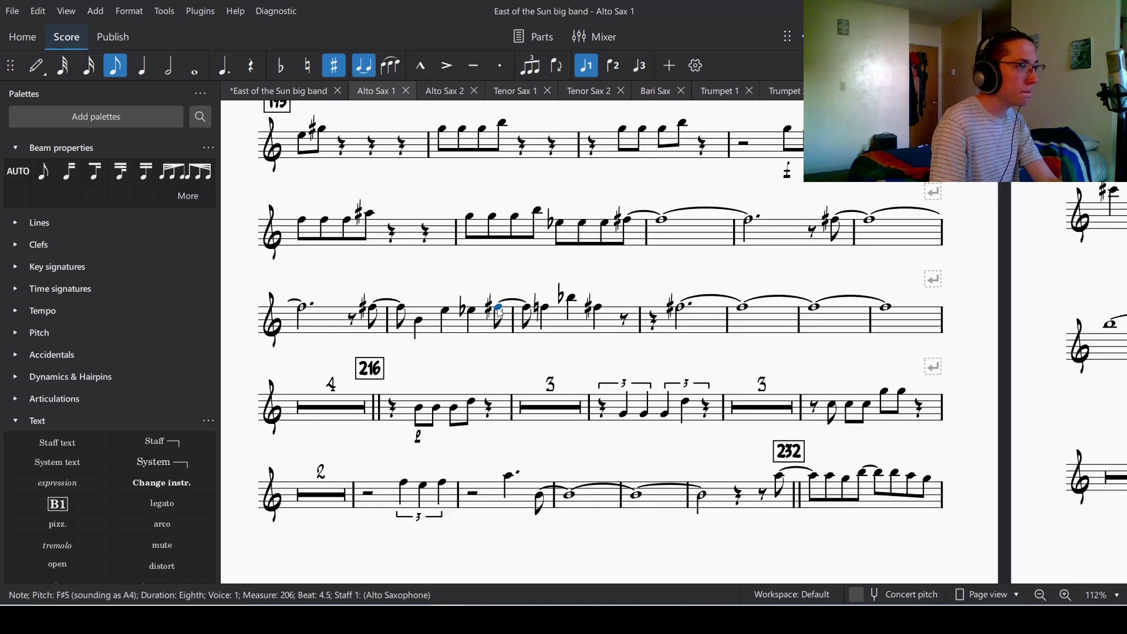
click(500, 304)
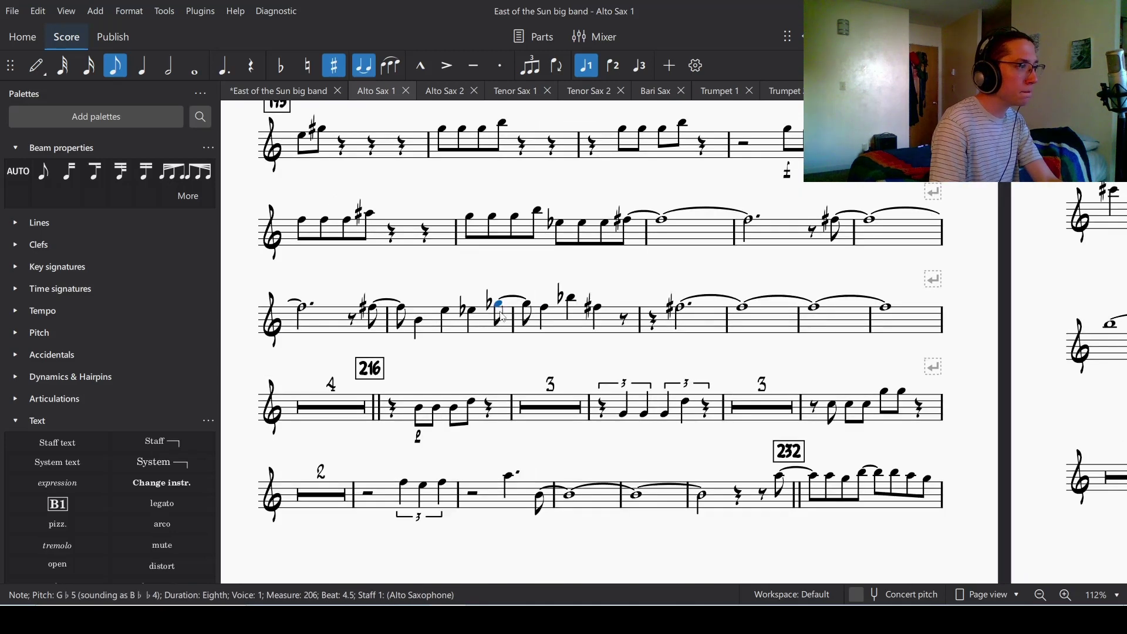
click(598, 307)
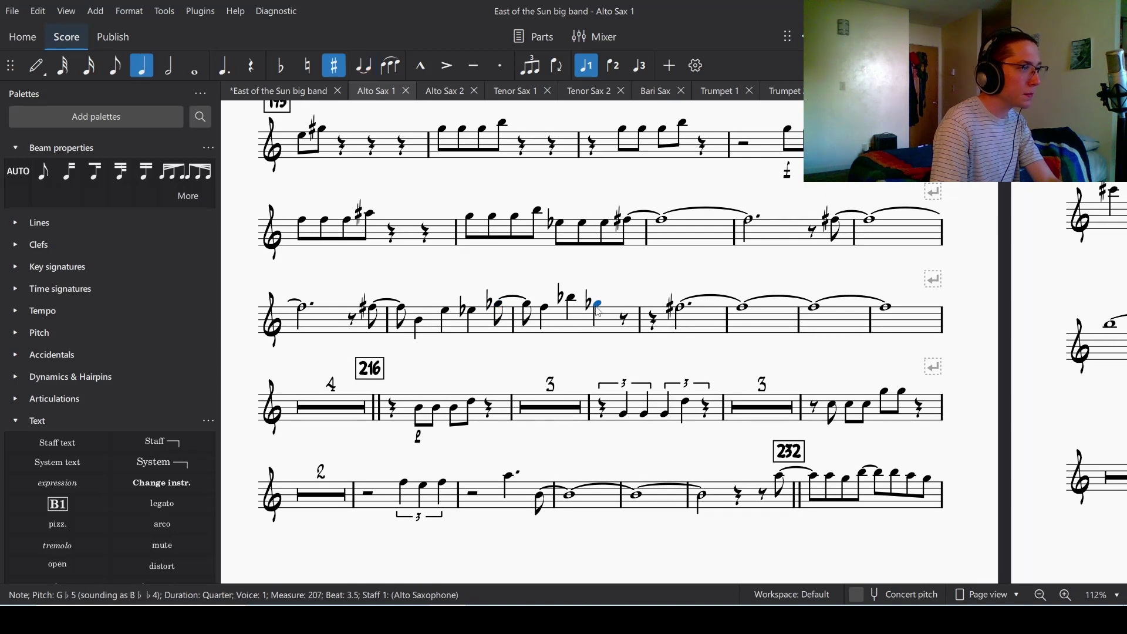
click(682, 309)
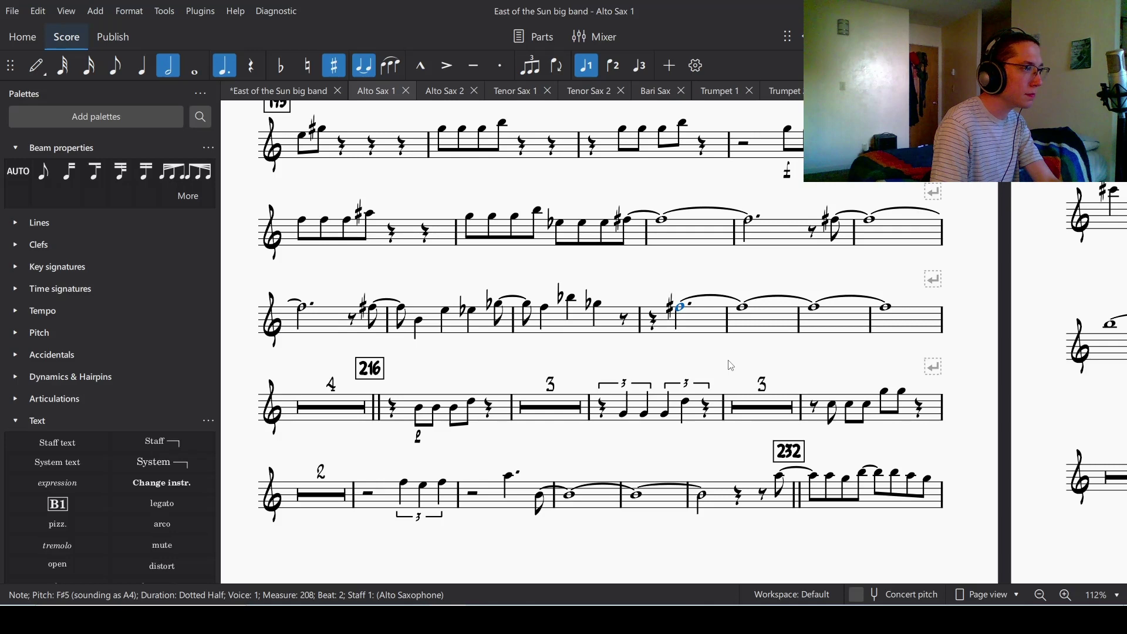
Switch to the Alto Sax 2 part and shift all its notes up a semitone and back down to respell the accidentals as flats.
key(ctrl+Tab)
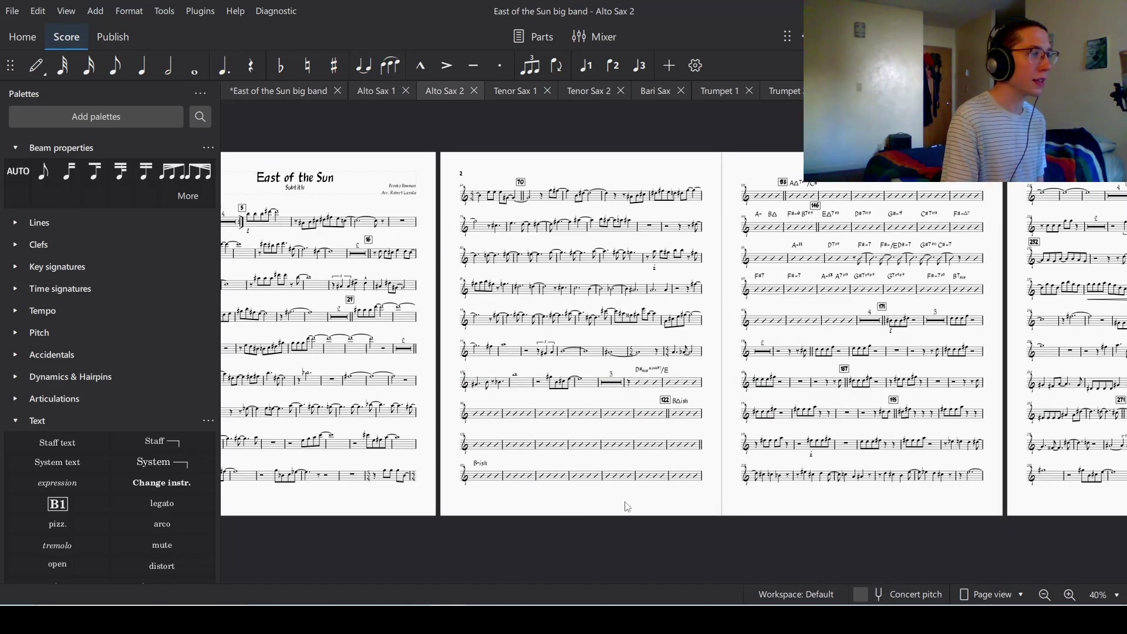
scroll(625, 508, left, 2)
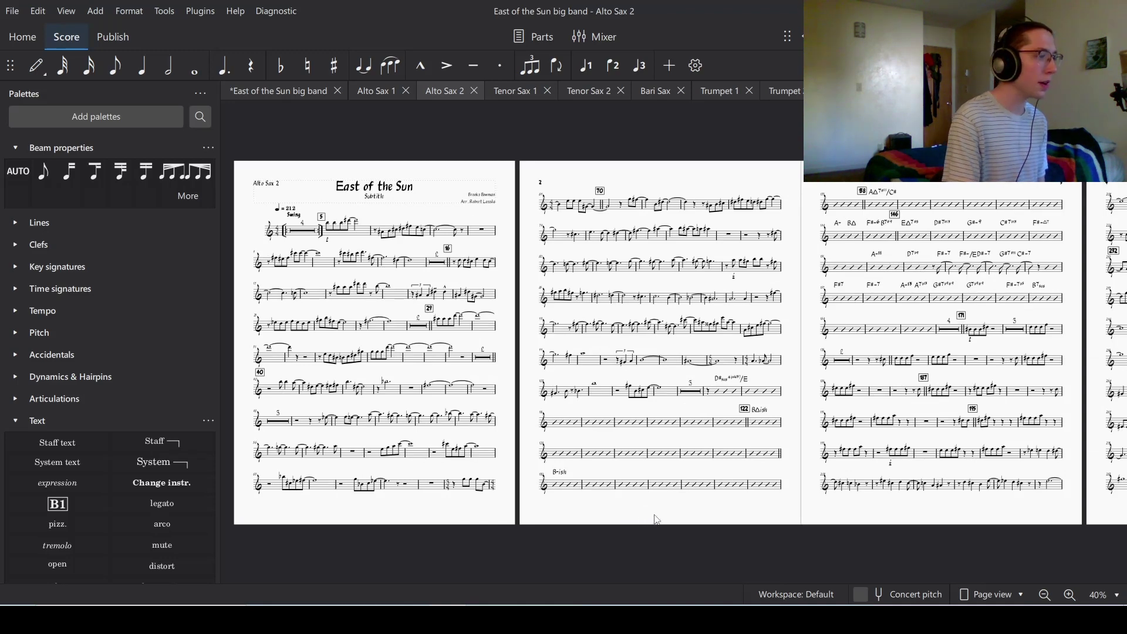
mouse_move(656, 518)
mouse_down()
mouse_move(390, 521)
mouse_move(390, 501)
mouse_move(503, 488)
mouse_move(657, 500)
mouse_up()
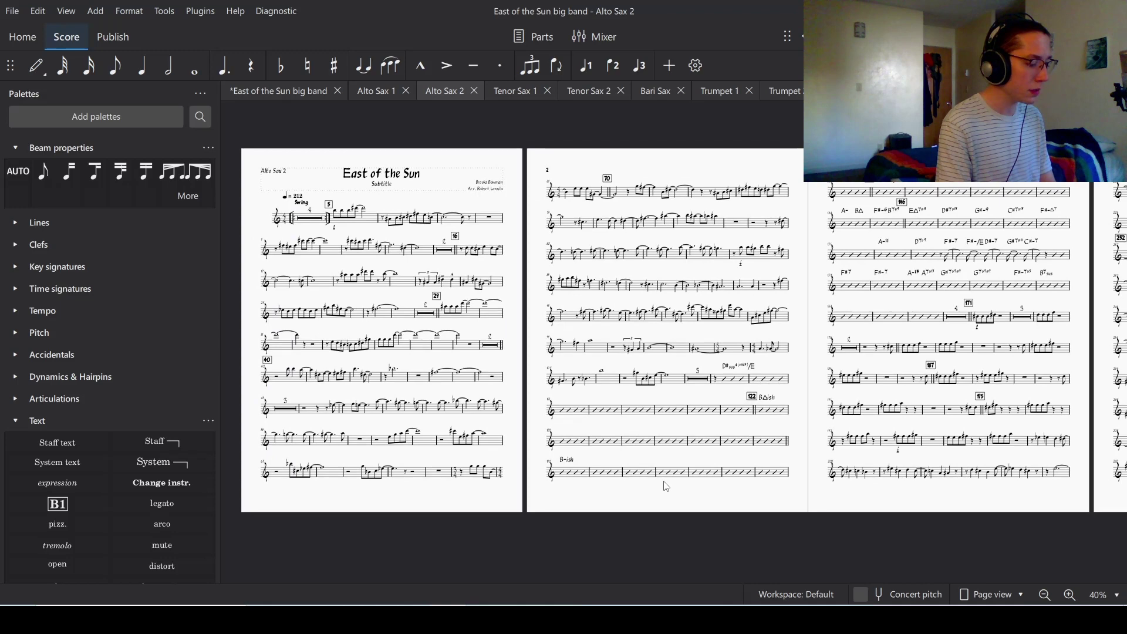
key(ctrl+a)
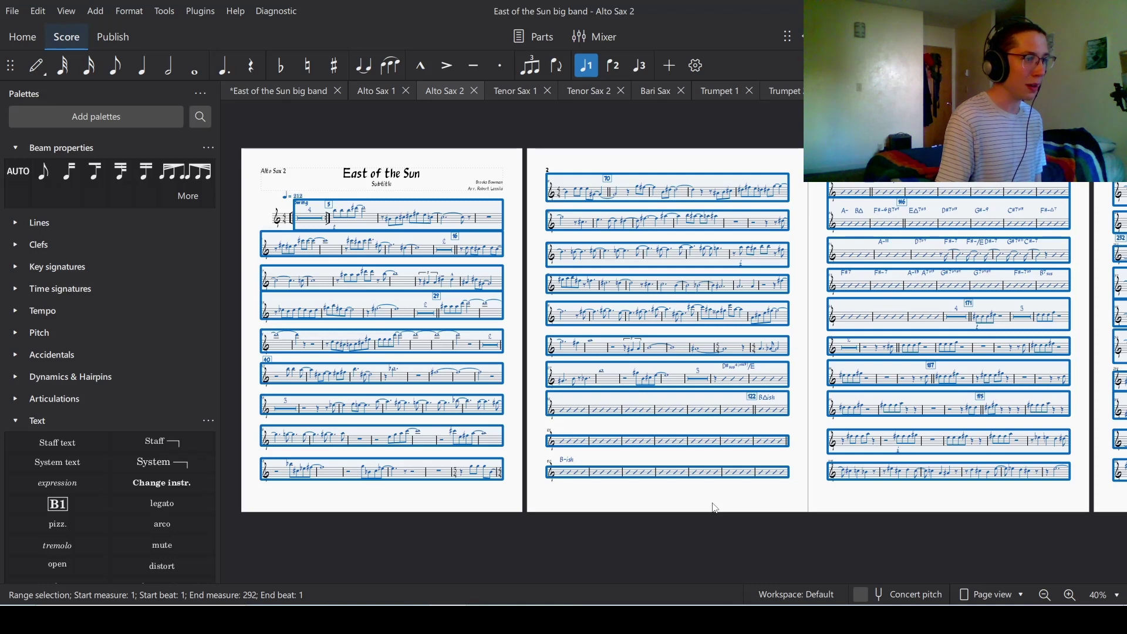
key(Up)
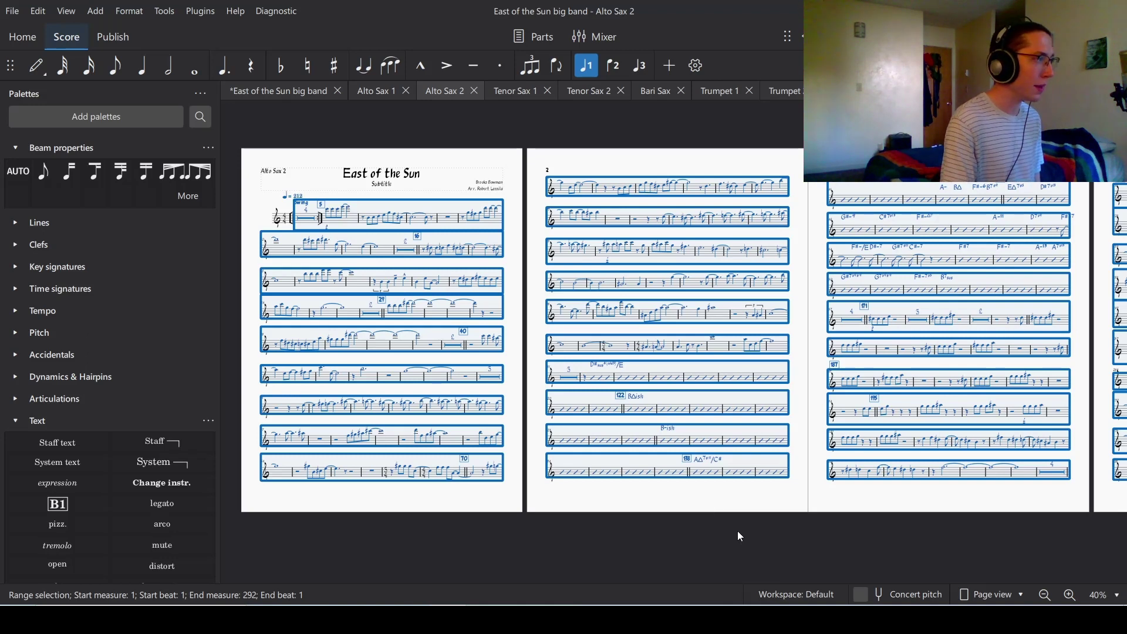
key(Down)
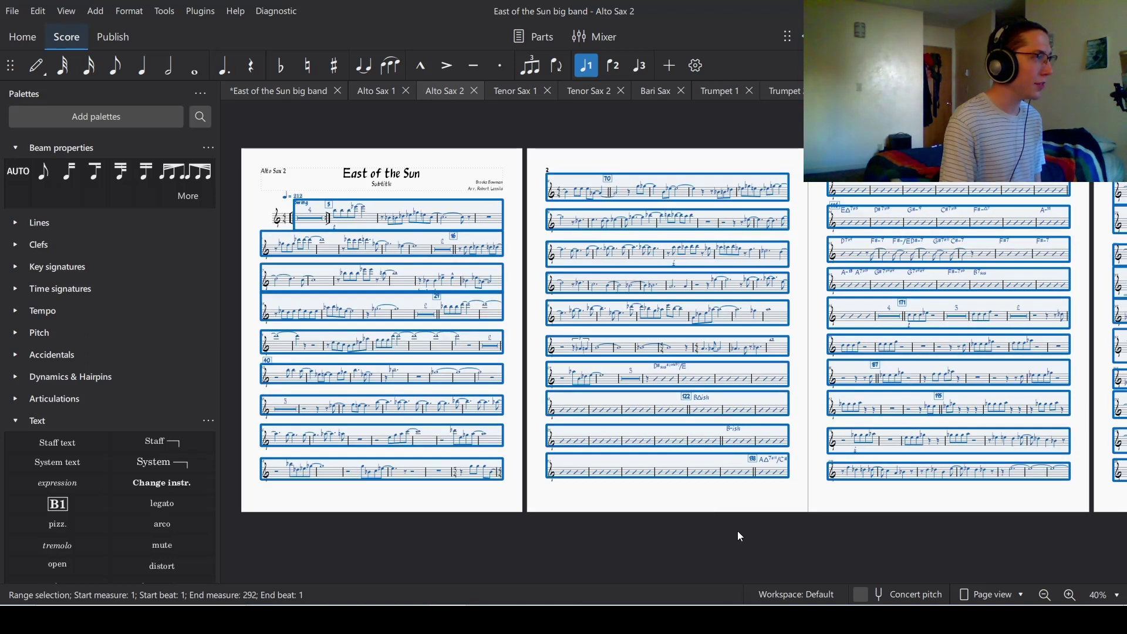
click(521, 229)
Respell the tied E♭6 eighth note at beat 2.5 of measure 5 as D♯6.
ctrl+scroll(479, 205, up, 4)
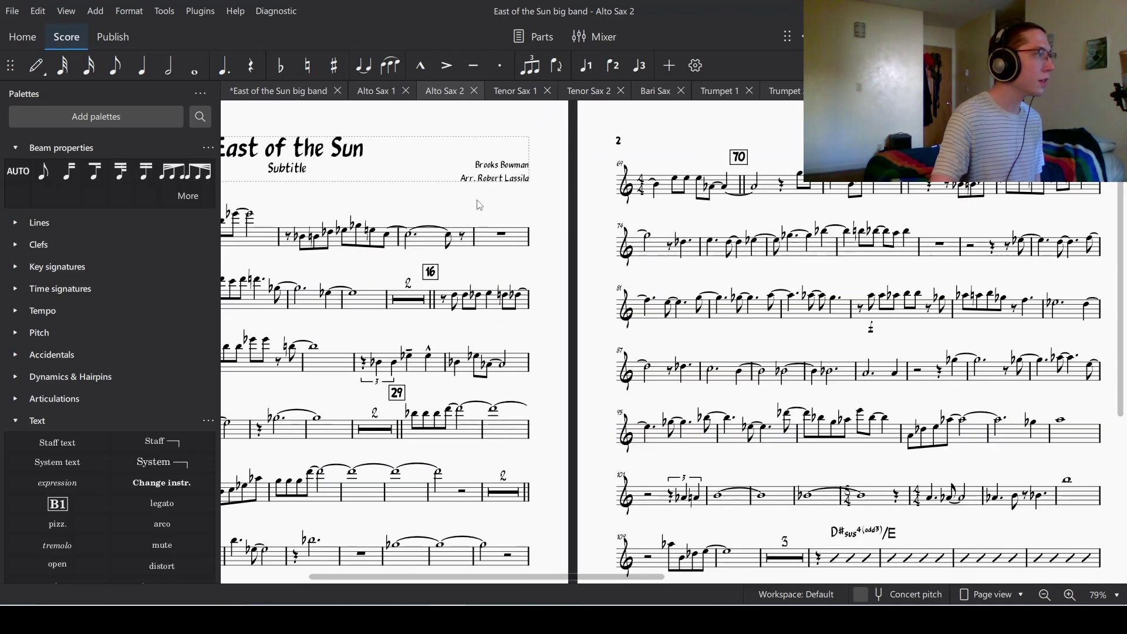
scroll(480, 205, left, 3)
ctrl+scroll(420, 224, up, 3)
click(420, 223)
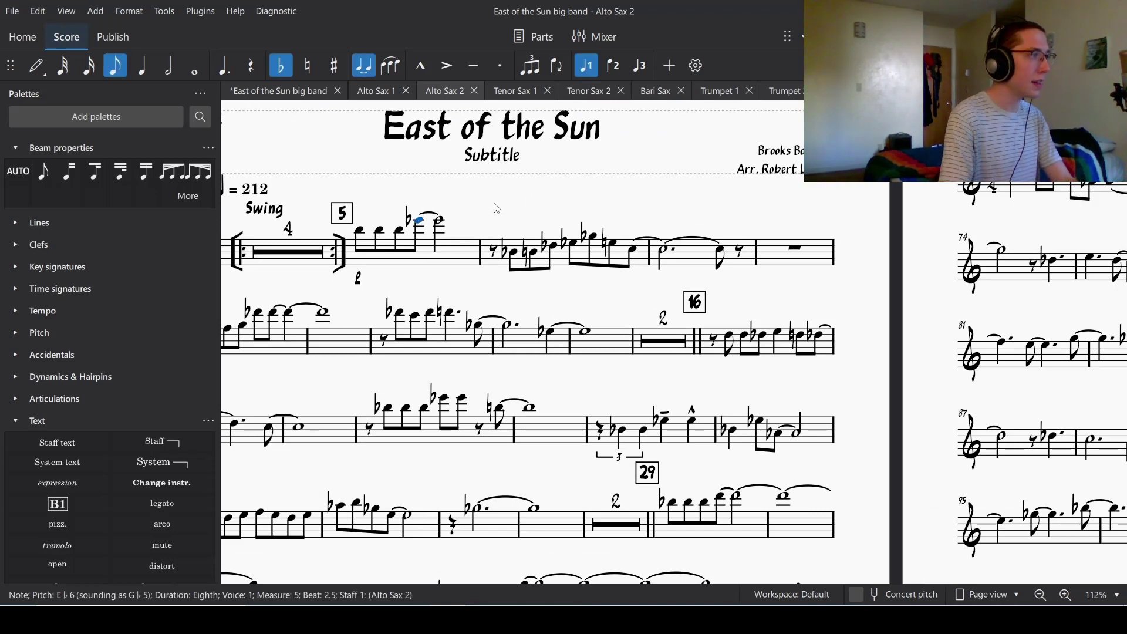
scroll(516, 215, left, 3)
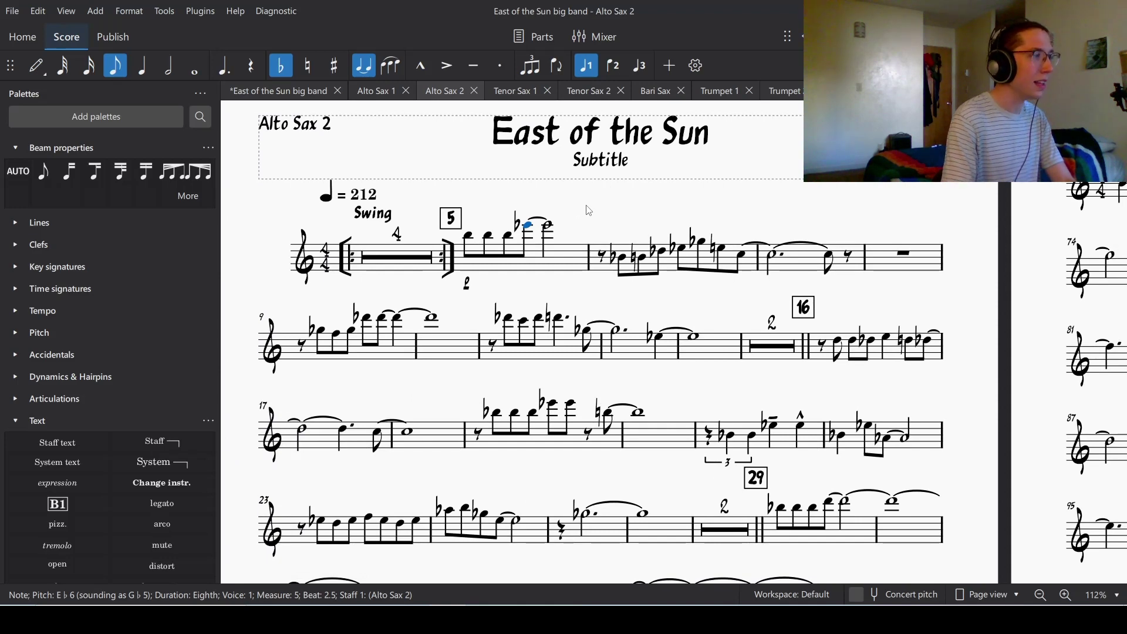
key(j)
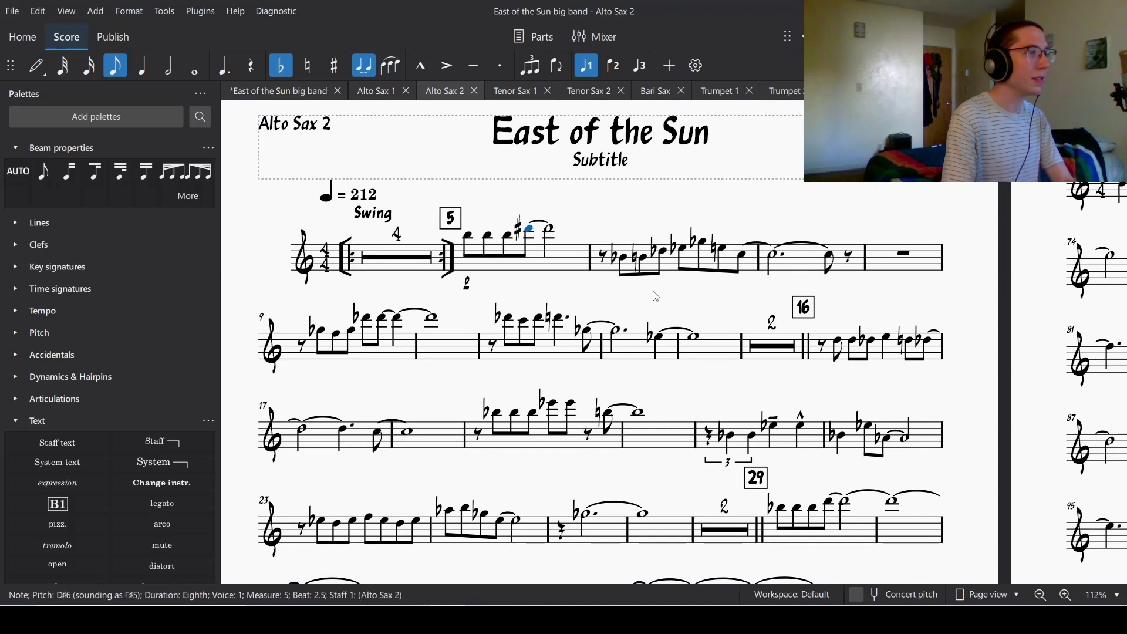
Respell the eighth-note run in measure 6 with sharps instead of flats.
drag(652, 293, 549, 307)
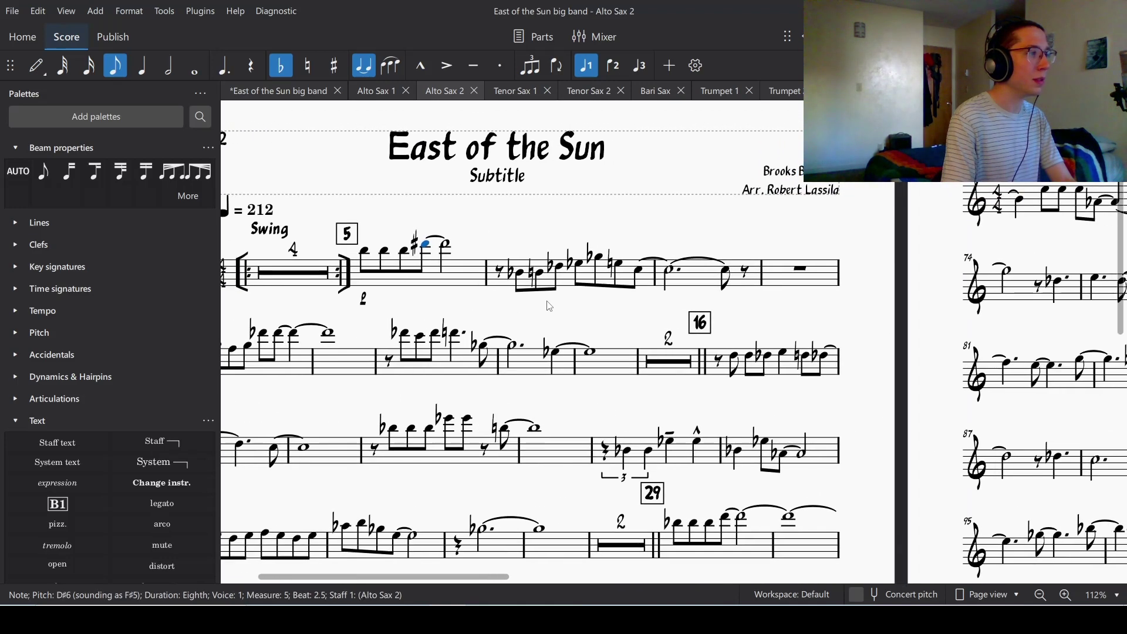
click(512, 276)
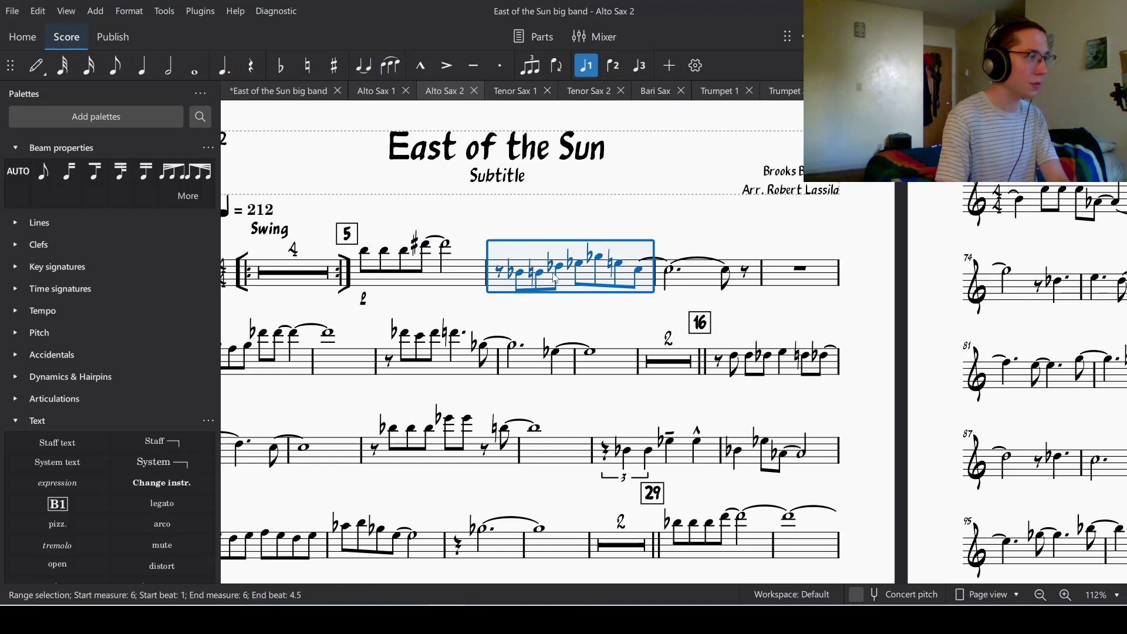
key(braceleft)
key(braceright)
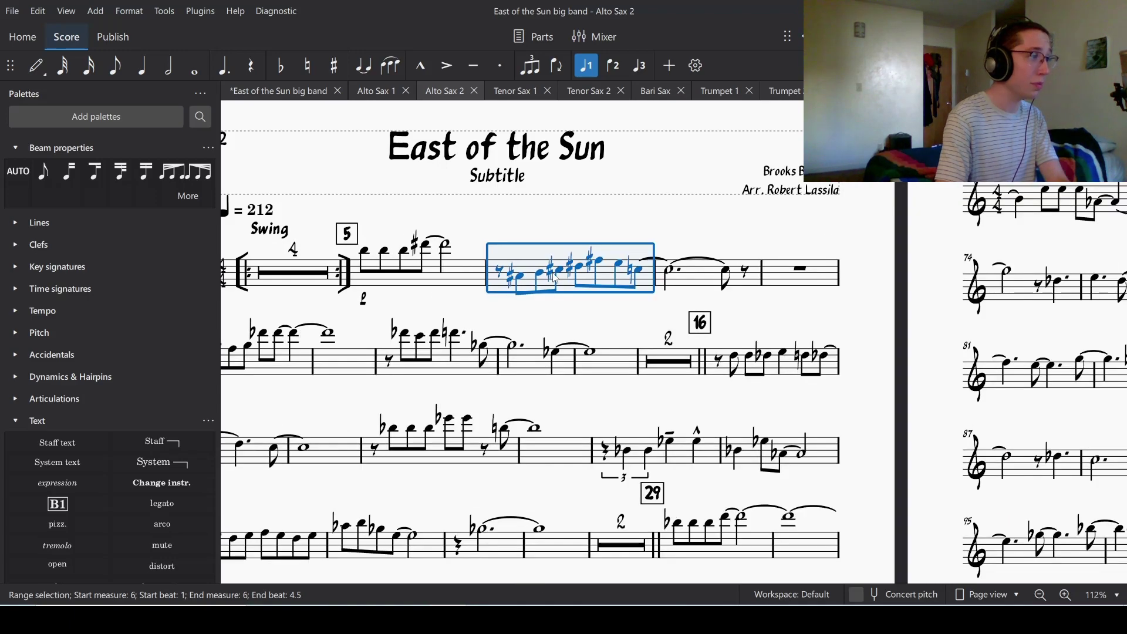
Respell the D♭5 eighth notes at beats 2.5 and 4.5 of measure 16 as C♯5.
drag(782, 243, 910, 227)
drag(615, 381, 600, 349)
scroll(603, 350, down, 1)
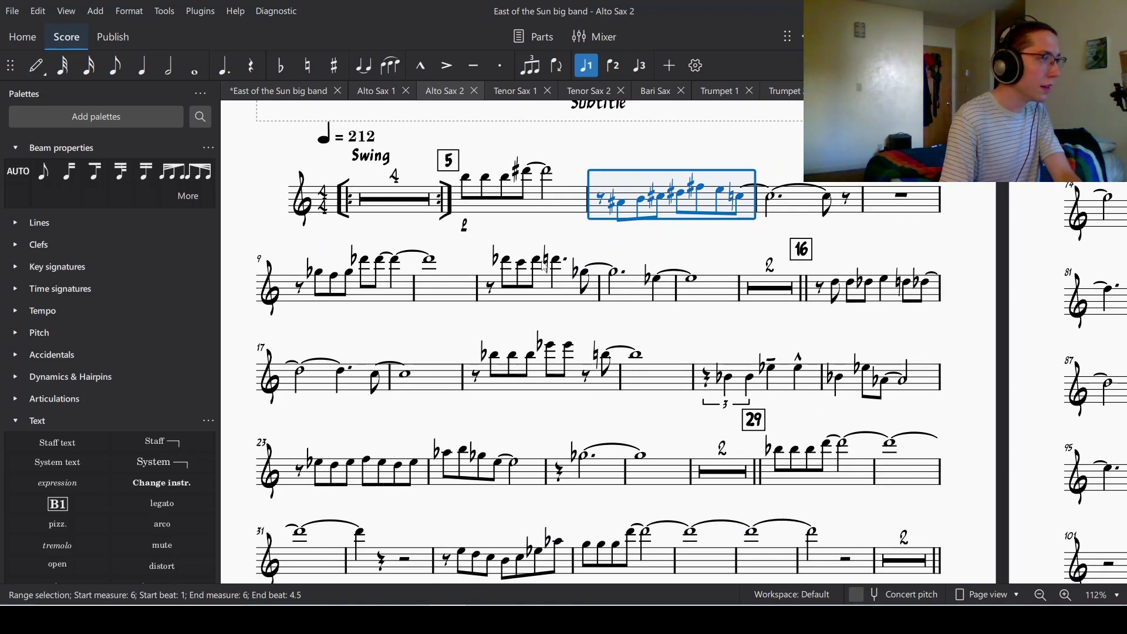
scroll(712, 300, down, 2)
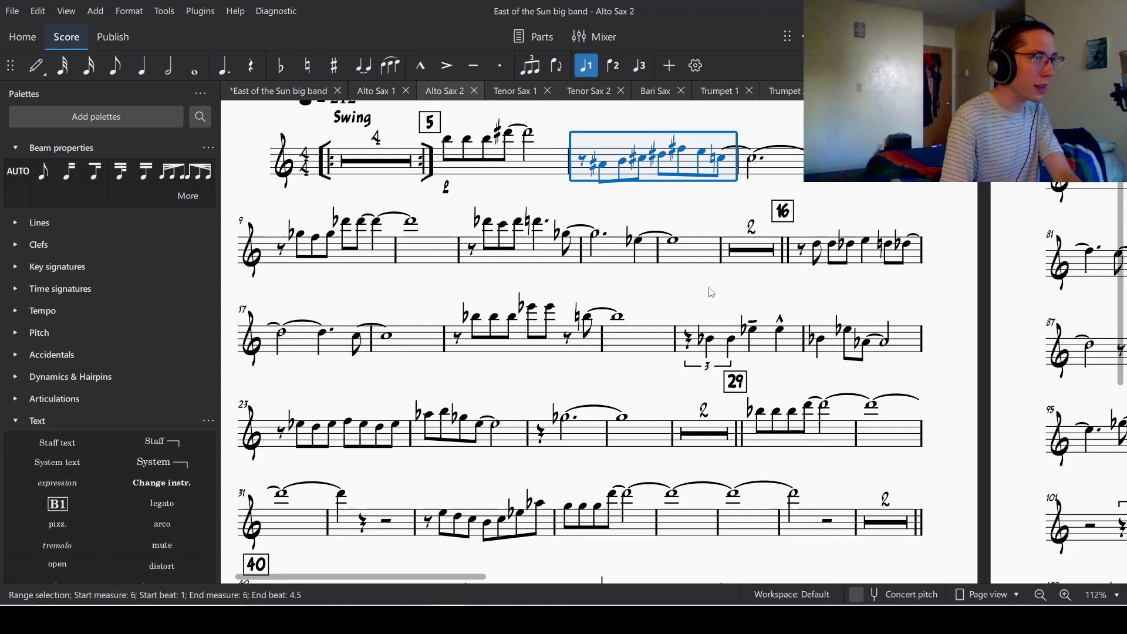
scroll(712, 292, up, 1)
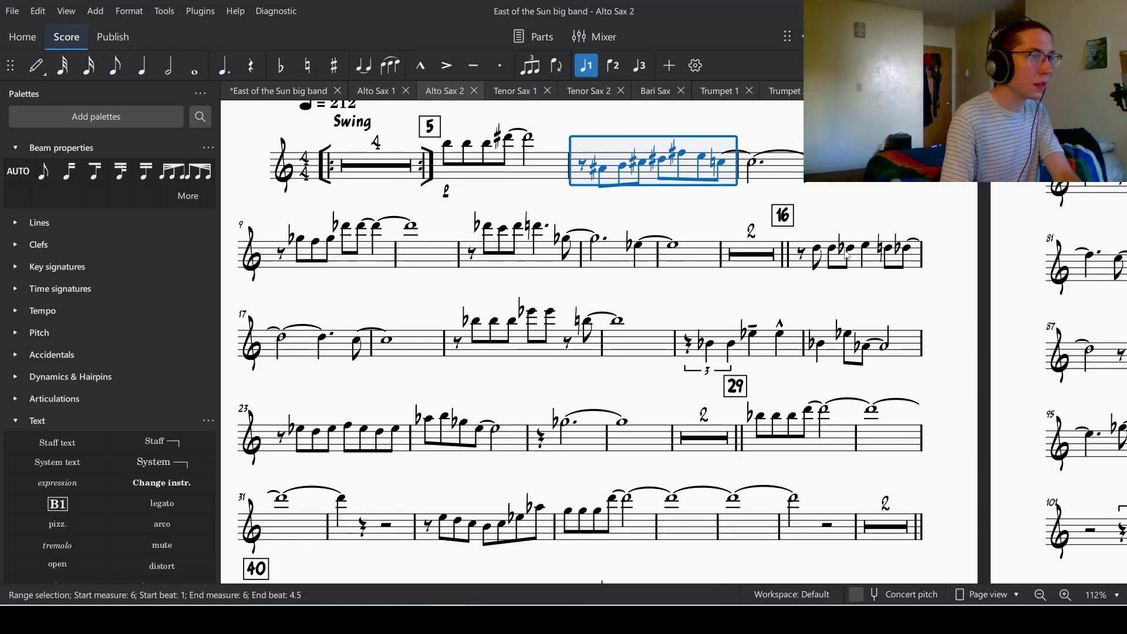
click(851, 253)
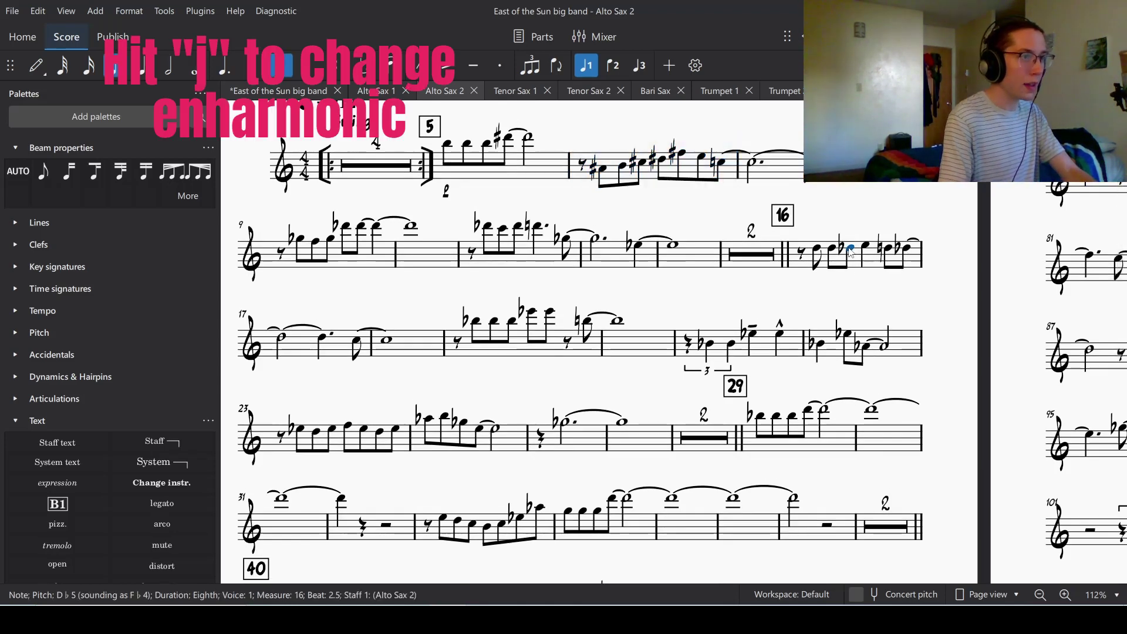
key(j)
click(908, 253)
key(j)
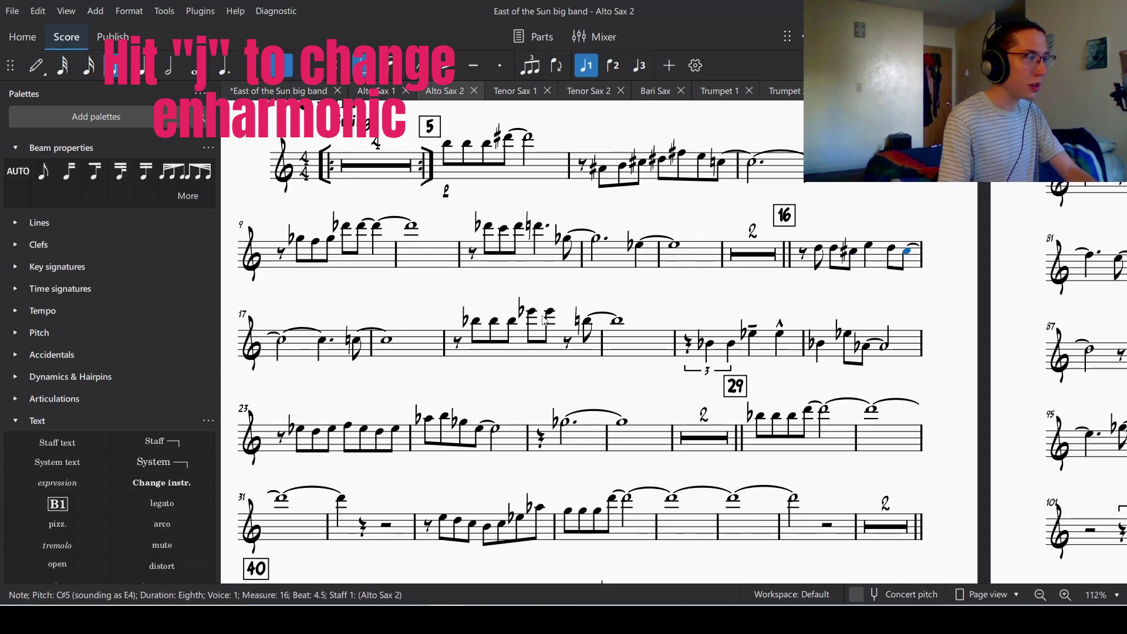
Respell the tied E♭5 eighth note at beat 4.5 of measure 51 as D♯5.
scroll(702, 259, down, 1)
drag(700, 255, 725, 243)
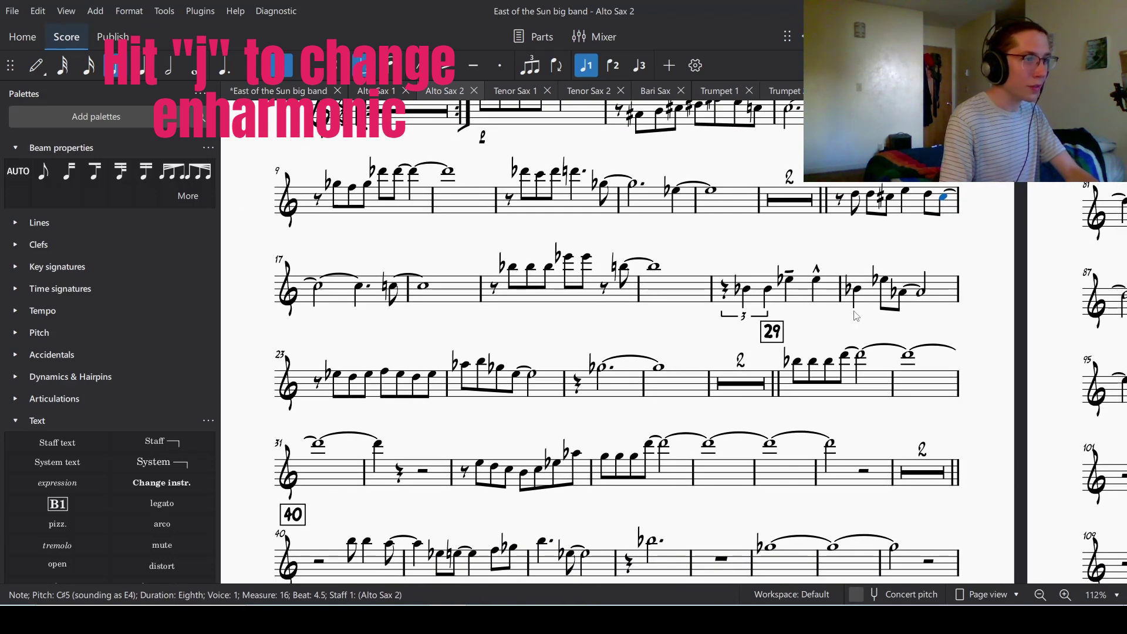
scroll(854, 314, down, 2)
scroll(857, 335, down, 2)
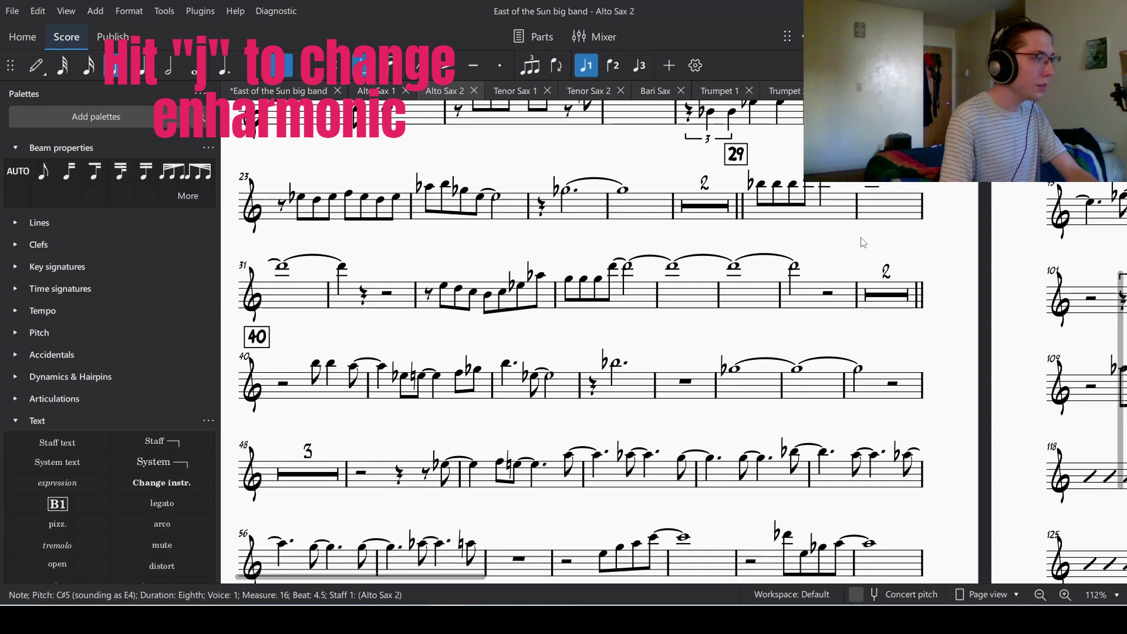
scroll(743, 418, down, 2)
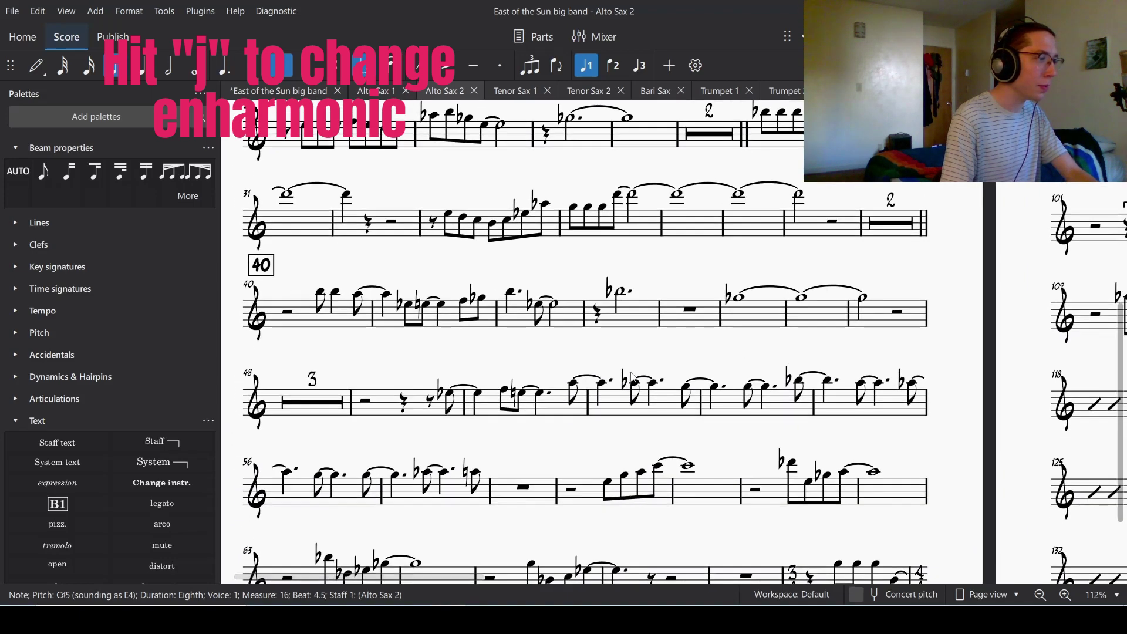
click(451, 401)
key(j)
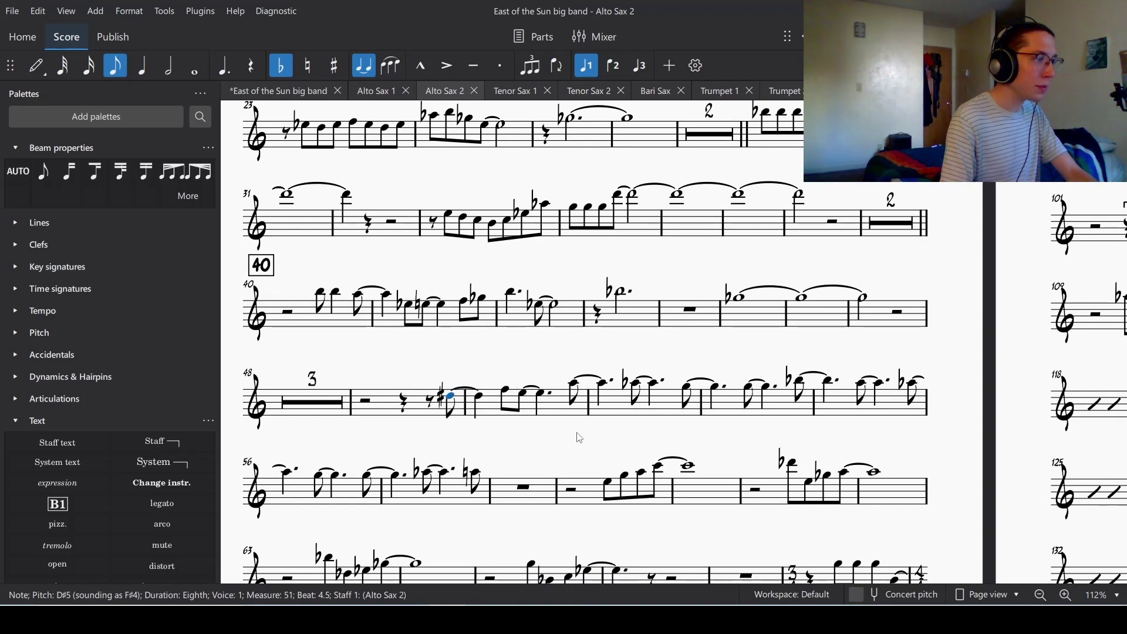
Respell the tied A♭5 eighth note at beat 2.5 of measure 57 as G♯5.
scroll(581, 416, down, 2)
scroll(572, 362, left, 2)
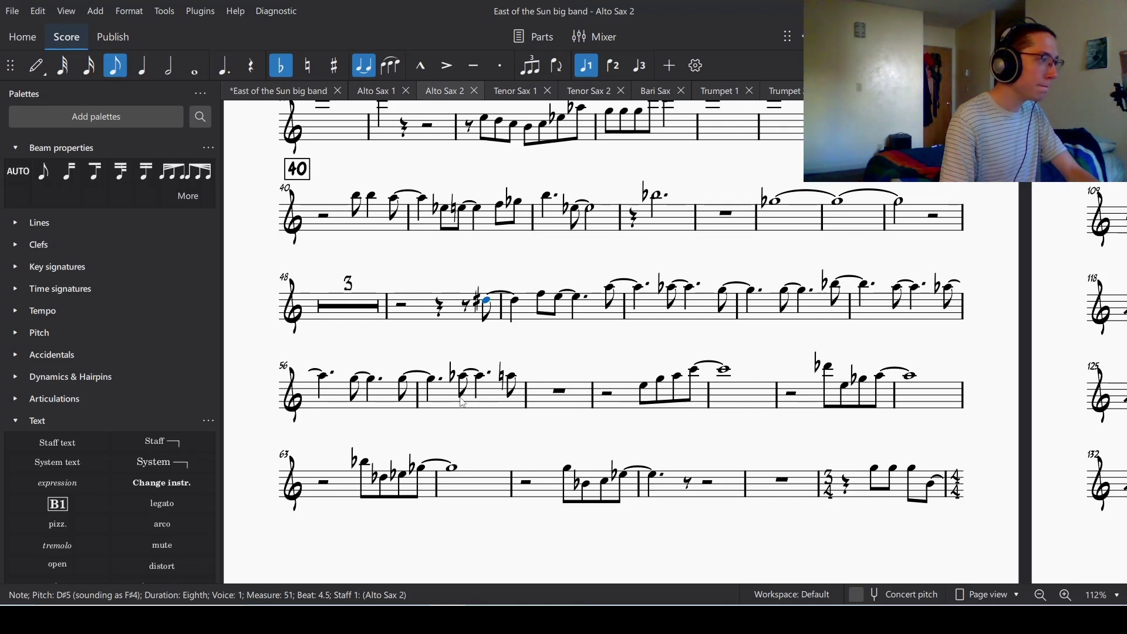
click(467, 379)
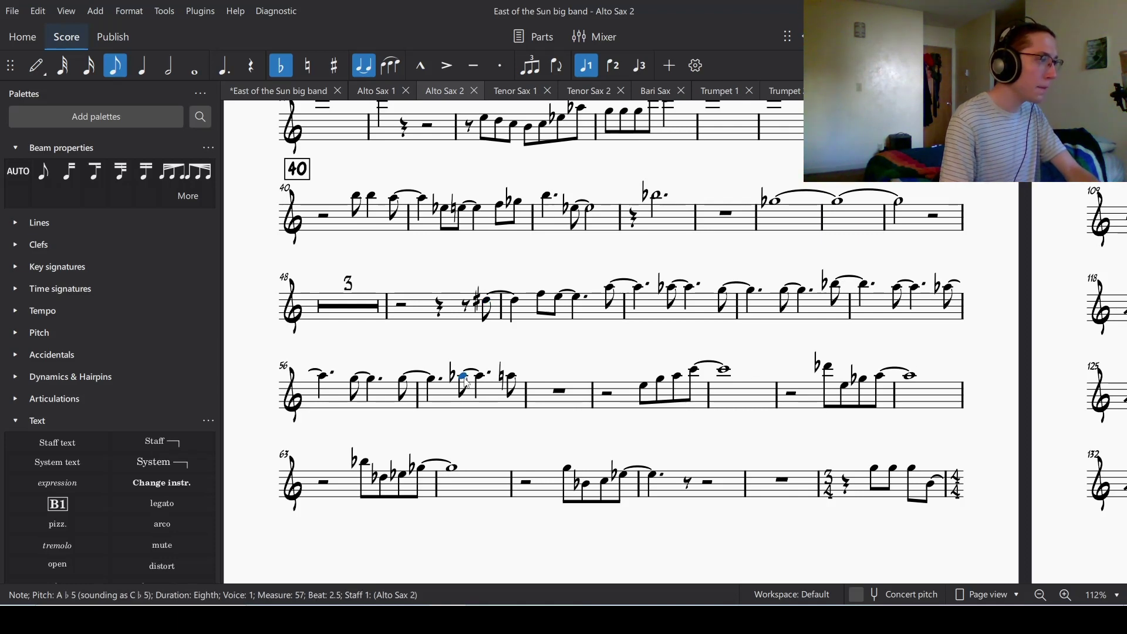
key(j)
scroll(512, 407, down, 1)
drag(509, 403, 502, 382)
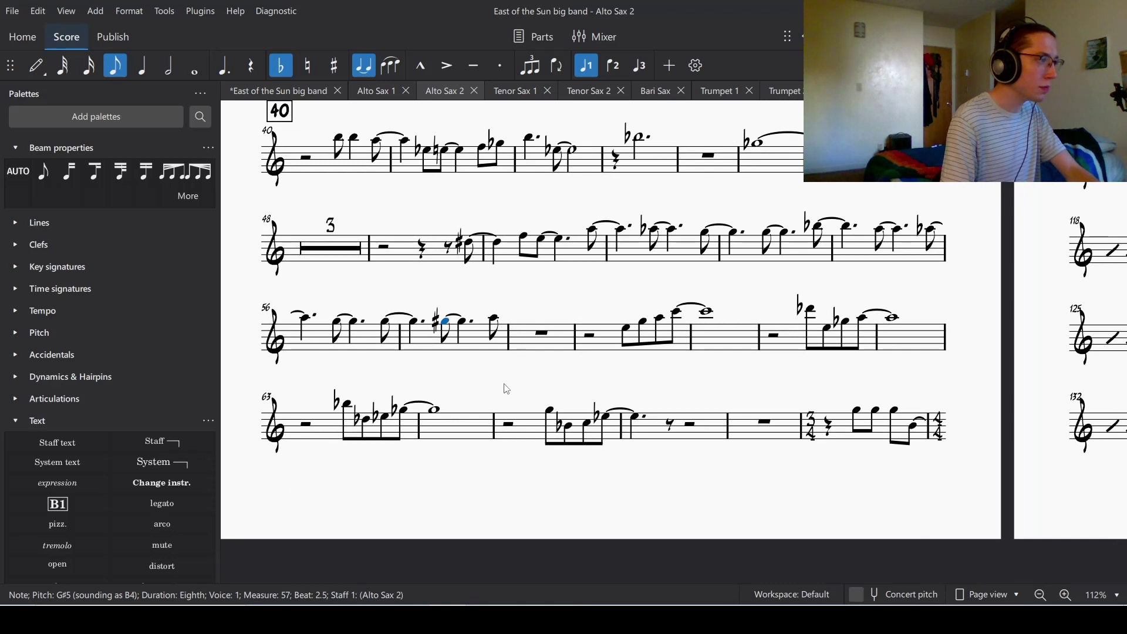
scroll(516, 400, down, 1)
scroll(513, 411, right, 3)
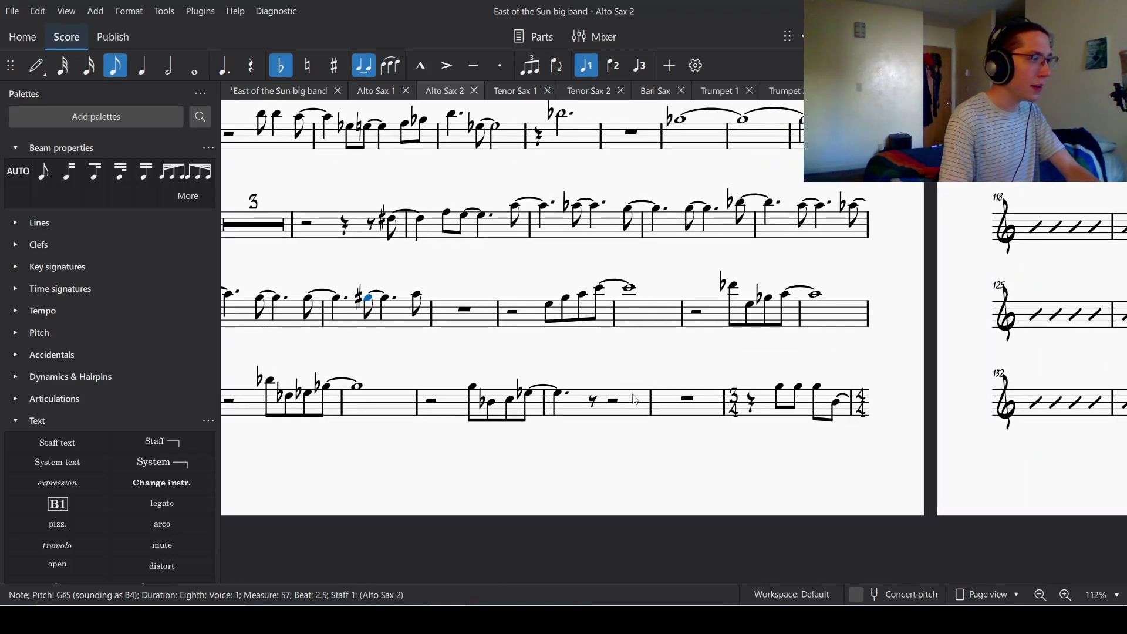
Respell the eighth-note run from beat 3.5 of measure 72 to beat 3 of measure 73 with sharps instead of flats.
drag(906, 353, 353, 460)
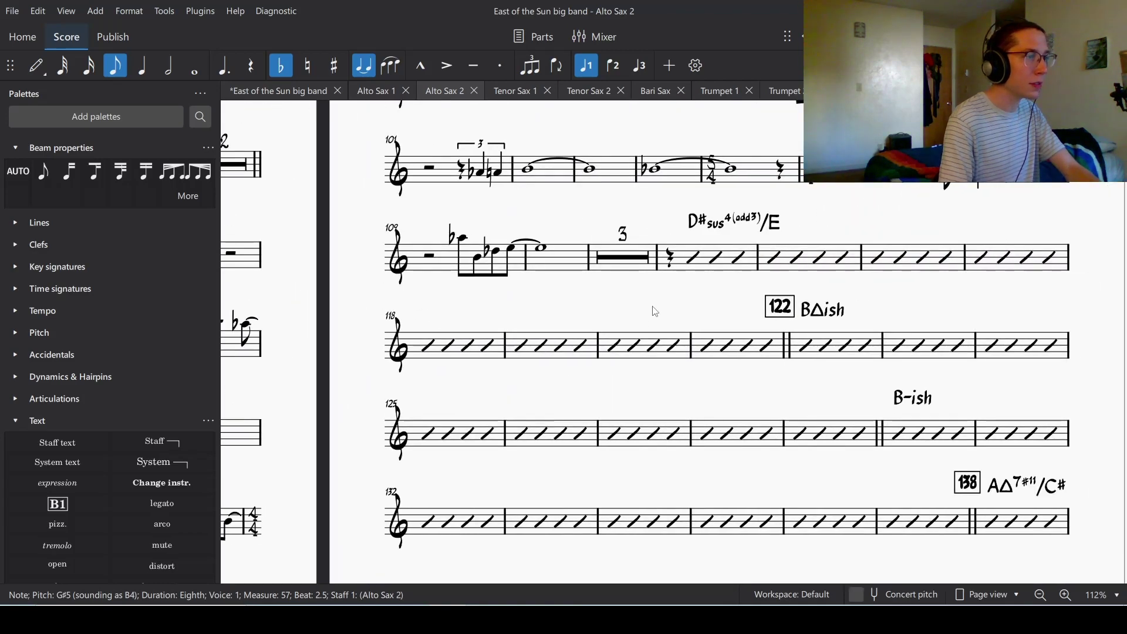
drag(652, 308, 606, 597)
scroll(679, 323, up, 5)
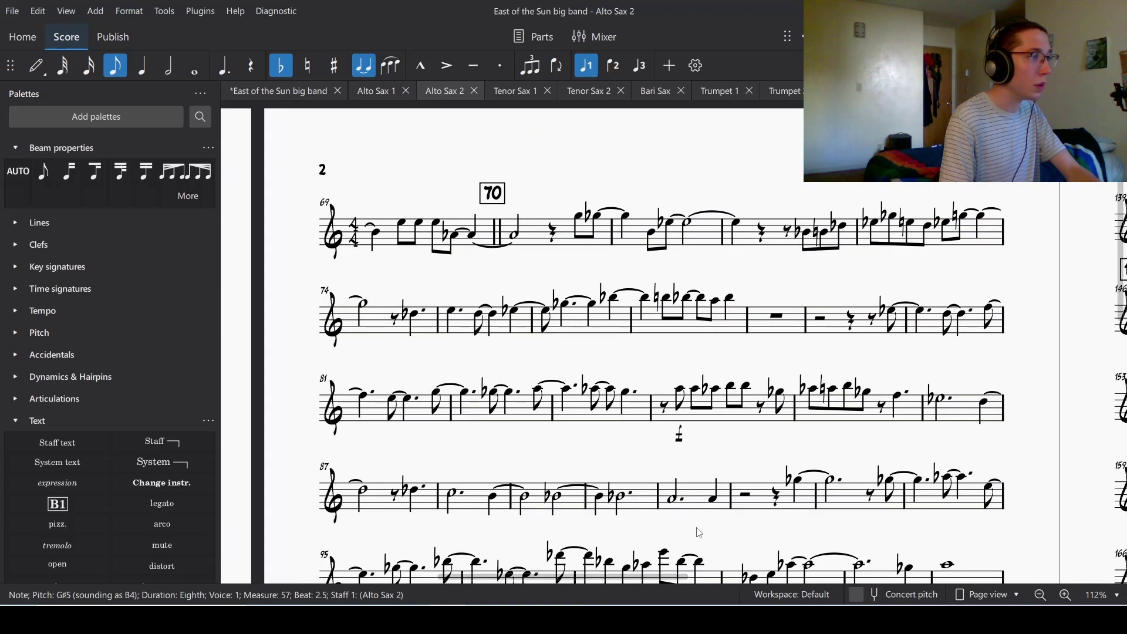
click(809, 234)
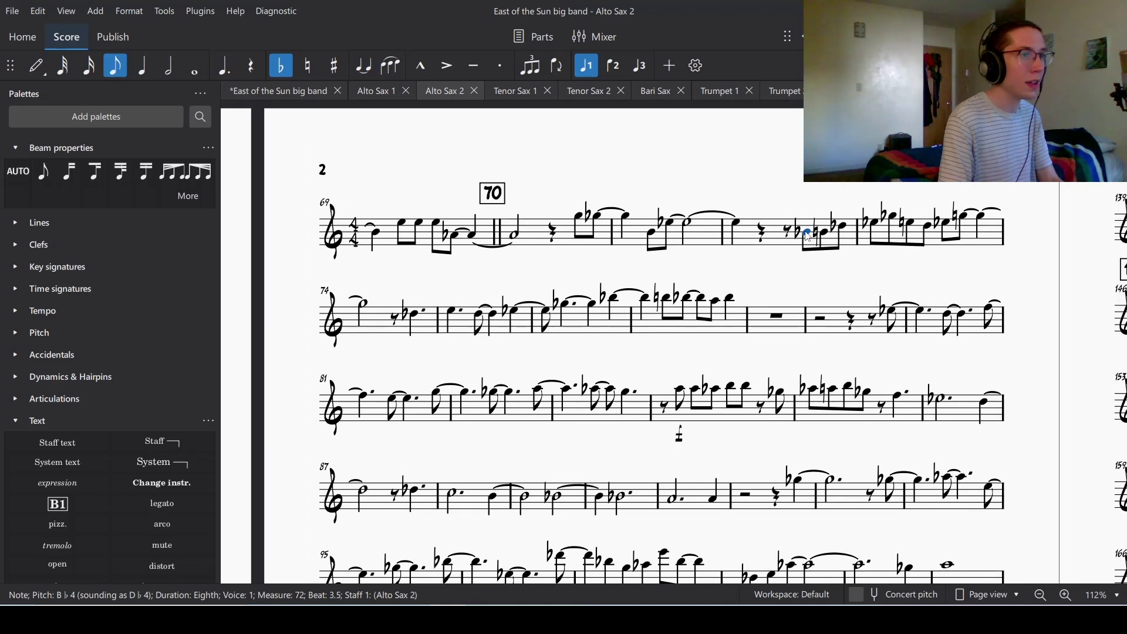
shift+click(945, 226)
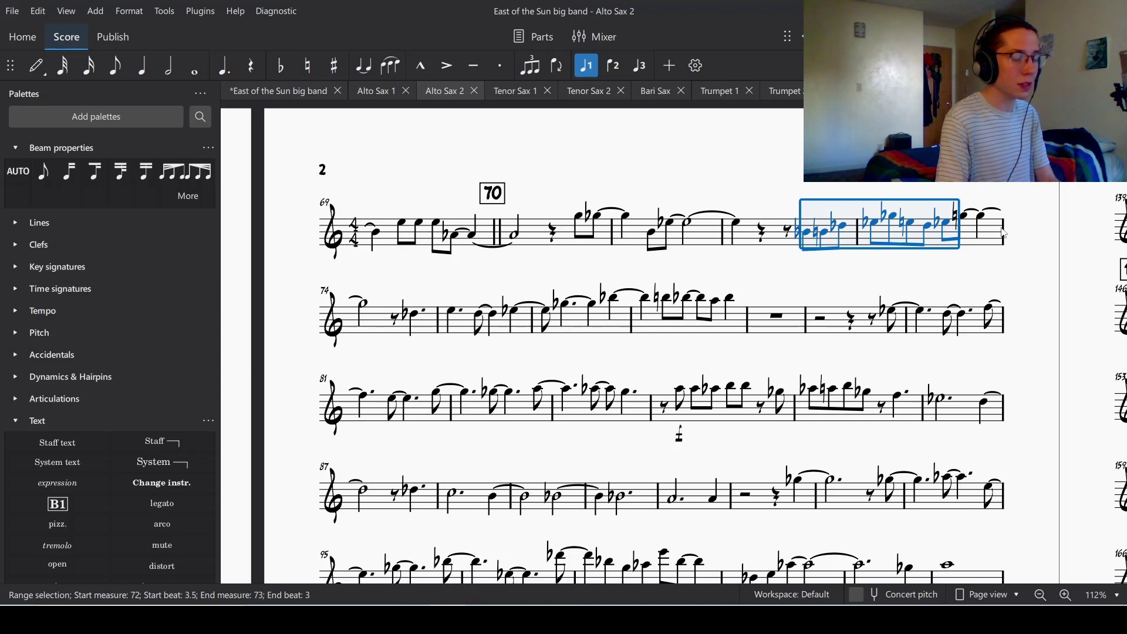
key(Down)
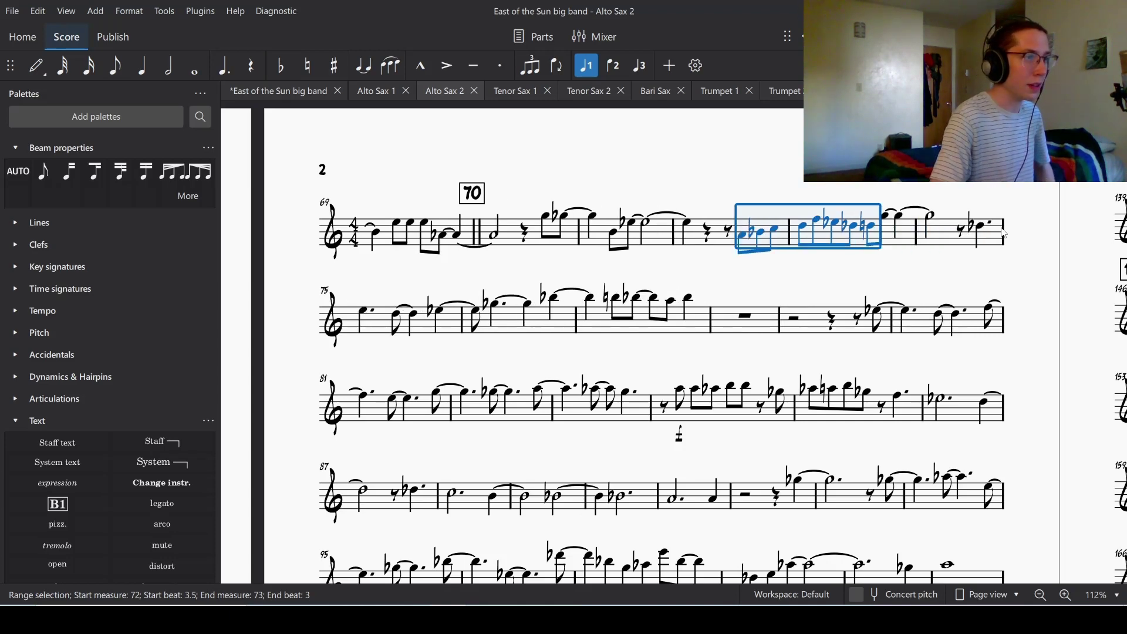
key(Up)
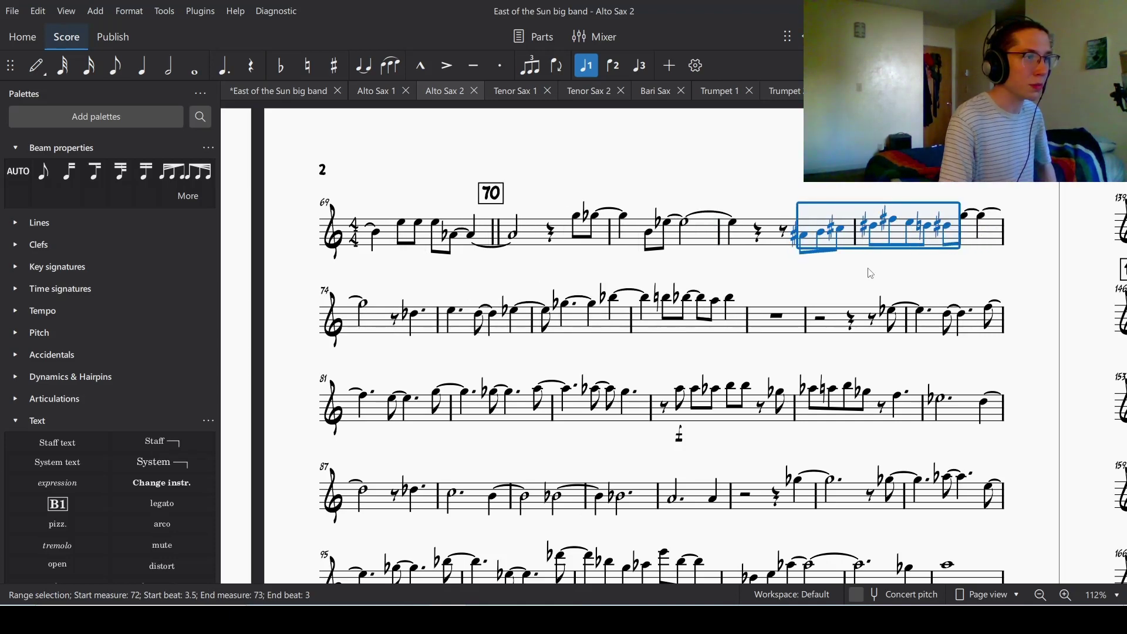
key(Escape)
Read through the Alto Sax 2 part from measure 74 to the end of page 3, checking the accidentals for awkward spellings.
drag(866, 274, 856, 239)
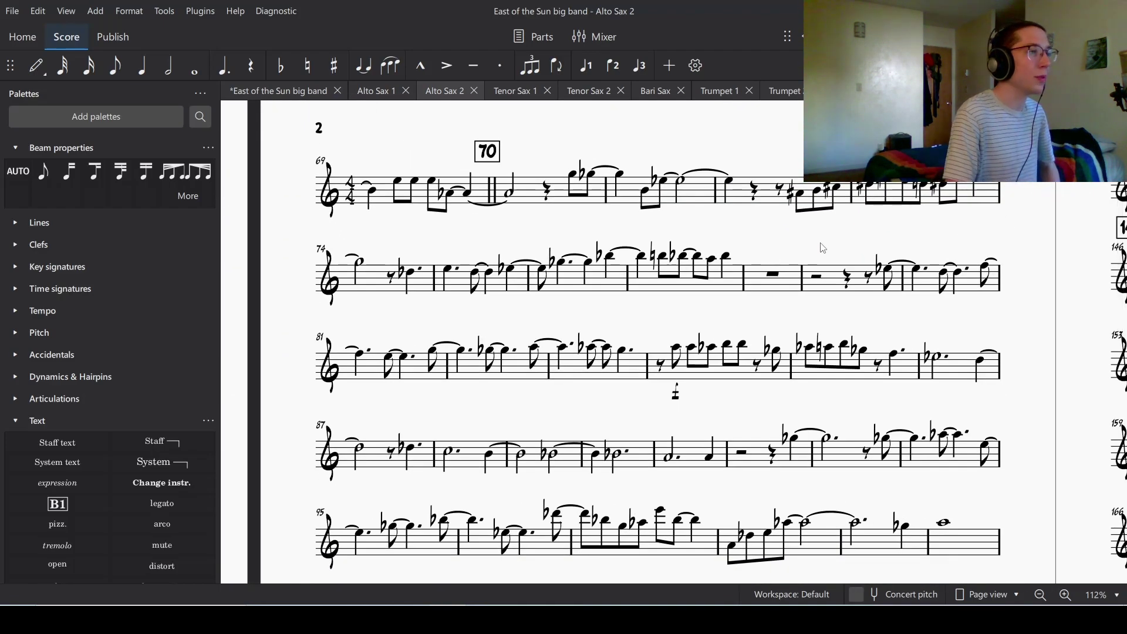
scroll(802, 244, down, 1)
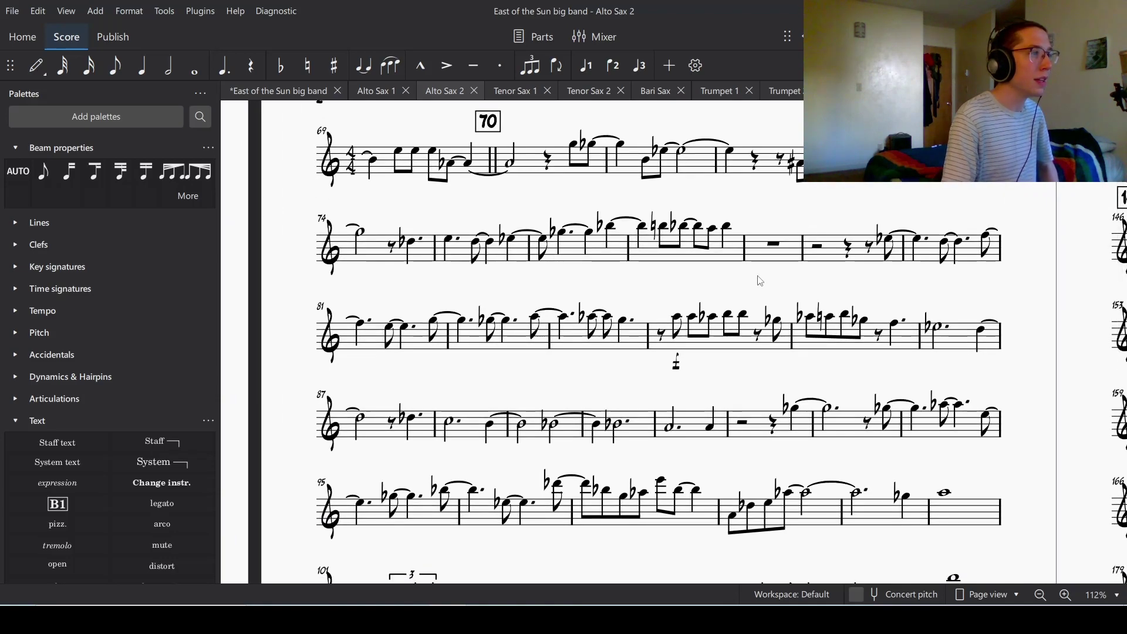
scroll(758, 282, down, 1)
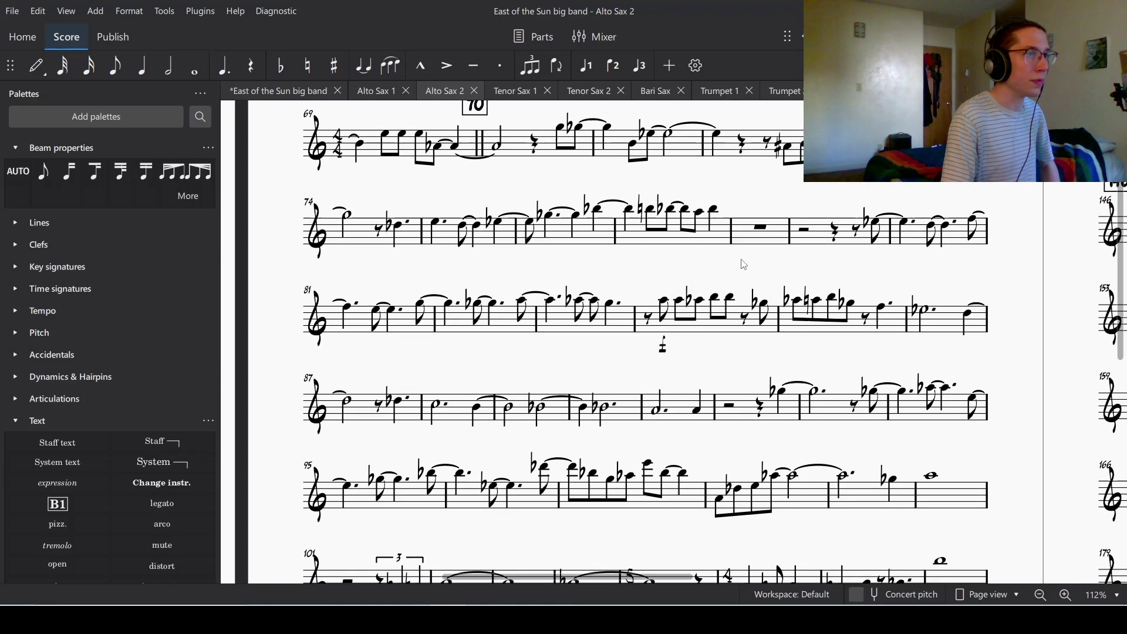
scroll(730, 340, down, 2)
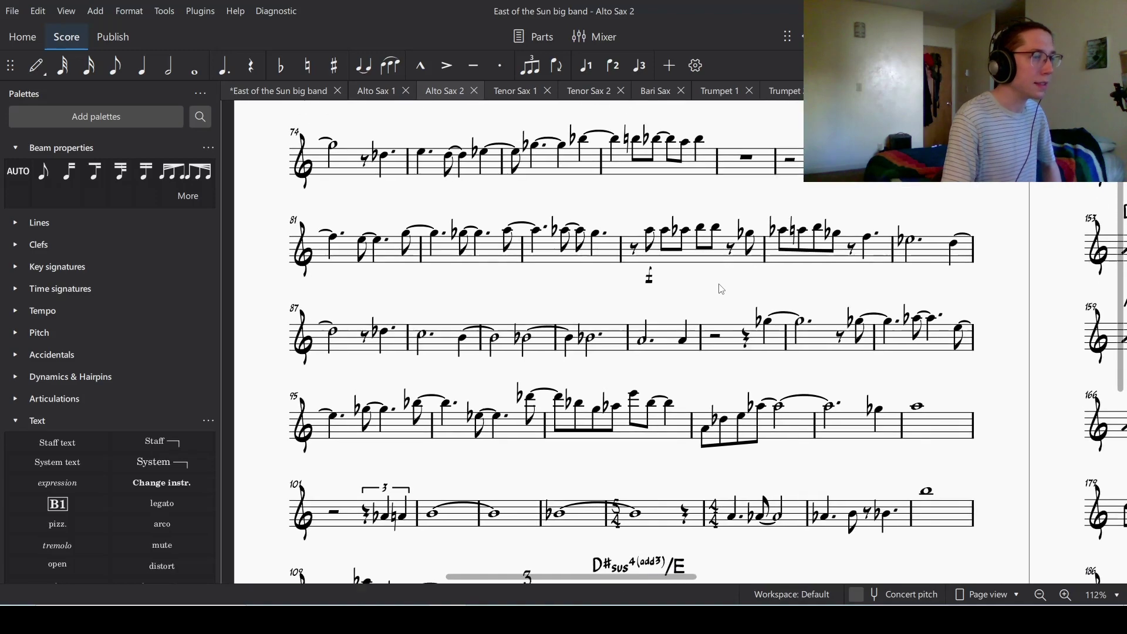
scroll(720, 352, down, 1)
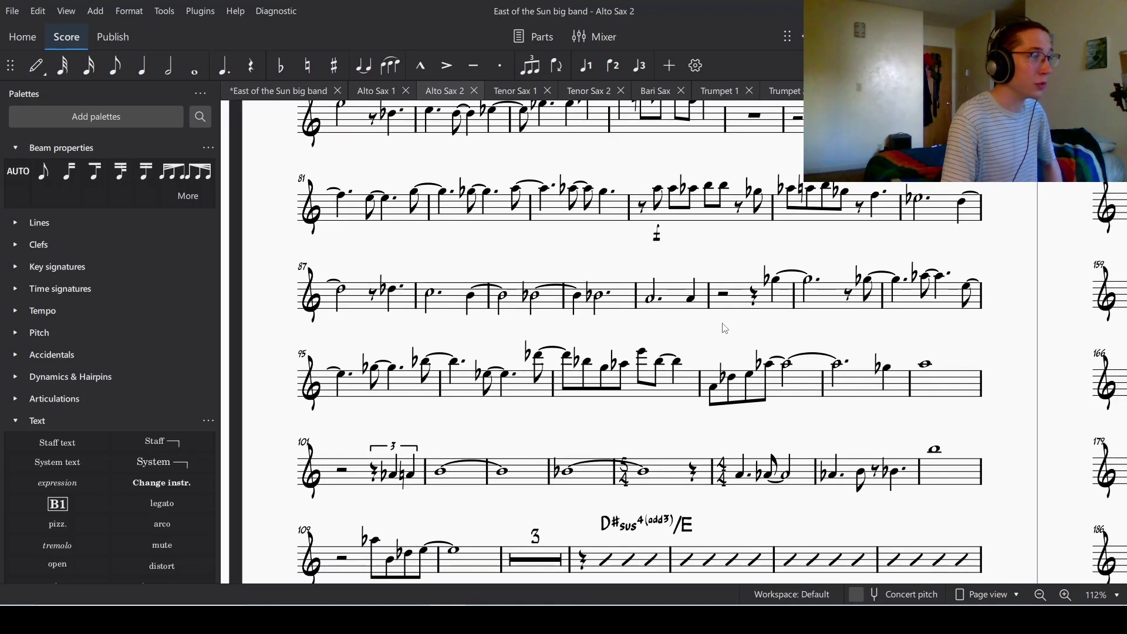
scroll(723, 311, down, 1)
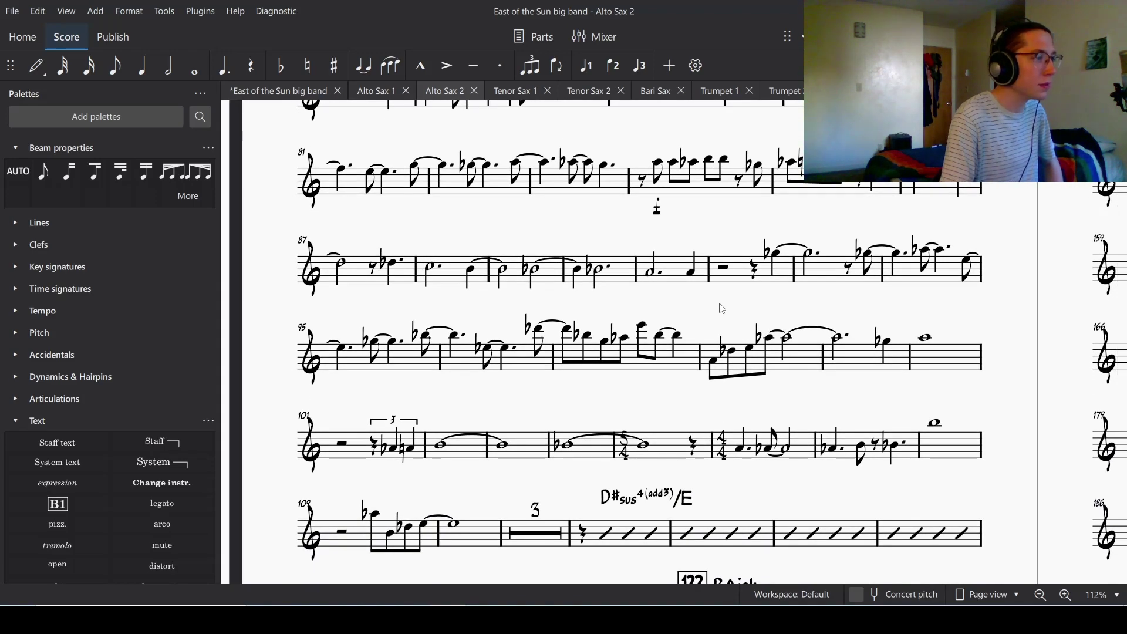
scroll(721, 307, down, 1)
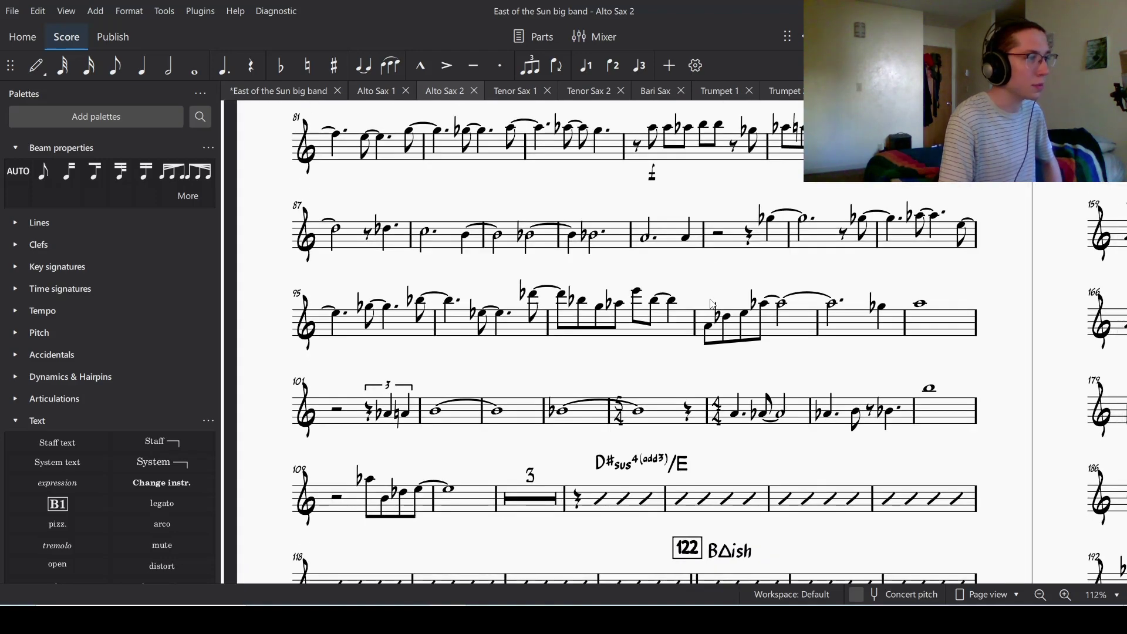
scroll(830, 372, down, 2)
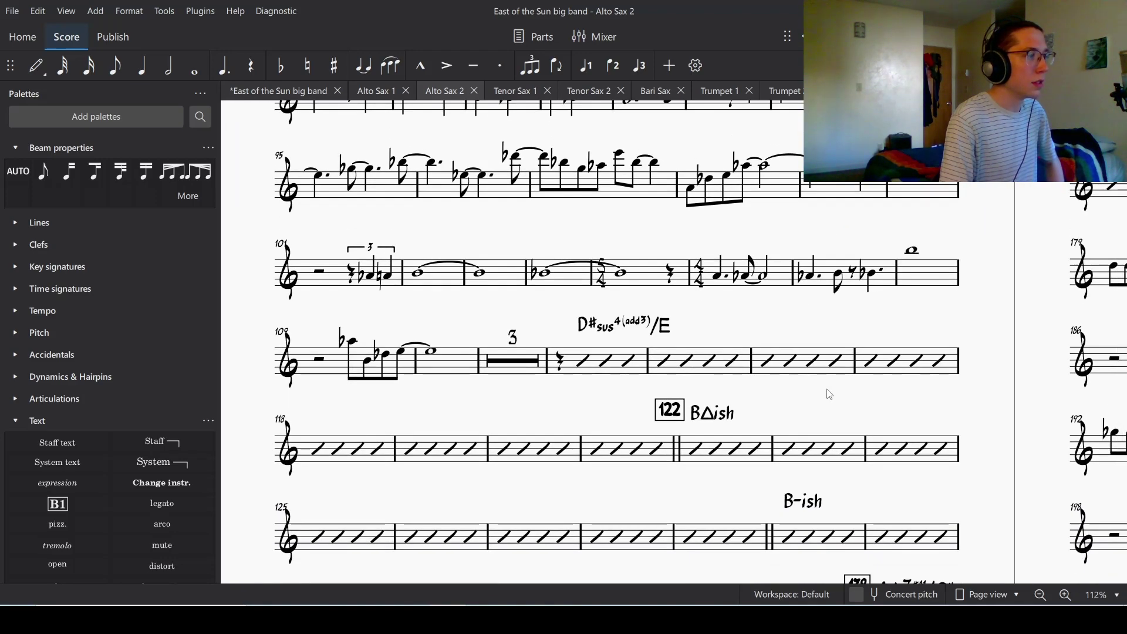
drag(830, 390, 719, 284)
scroll(717, 382, down, 3)
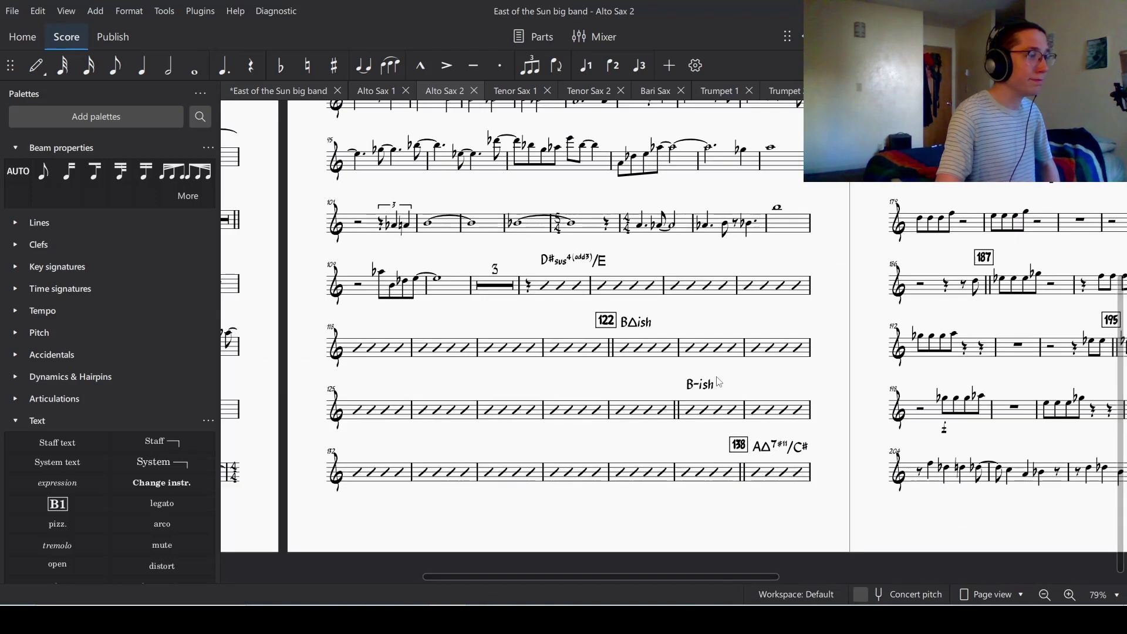
scroll(717, 381, right, 10)
scroll(719, 382, left, 6)
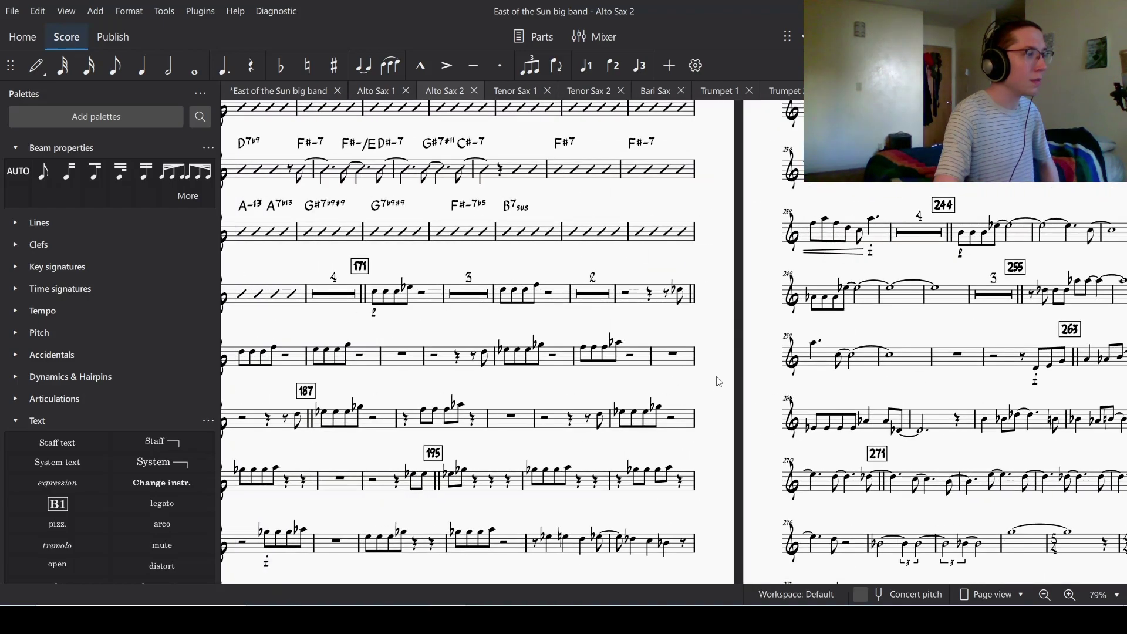
scroll(719, 381, left, 4)
scroll(719, 381, up, 3)
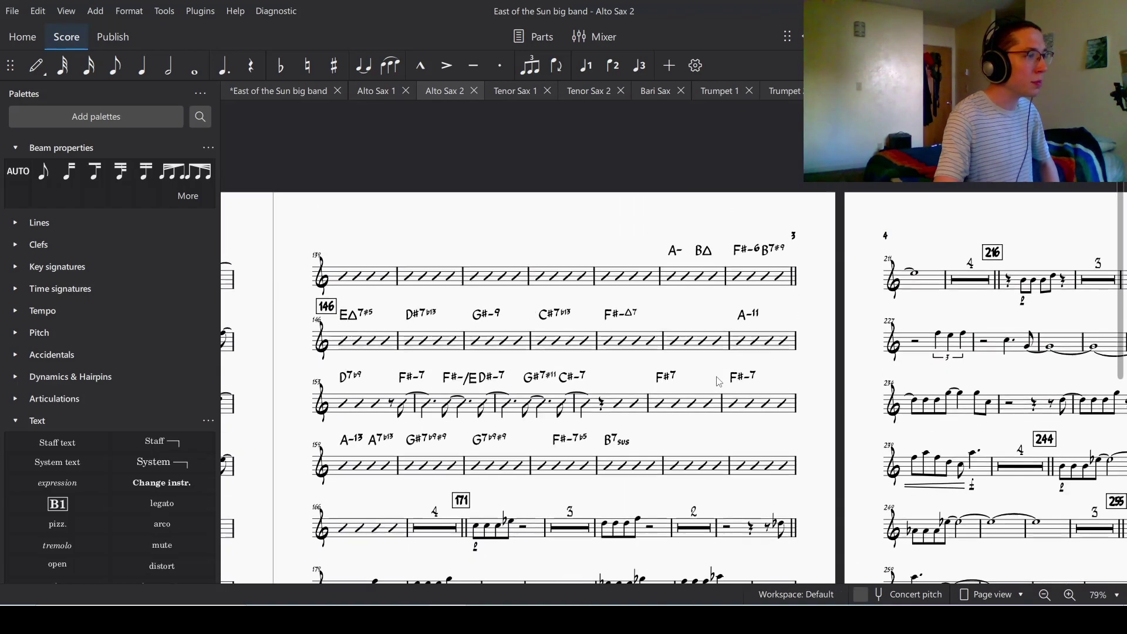
scroll(720, 382, down, 3)
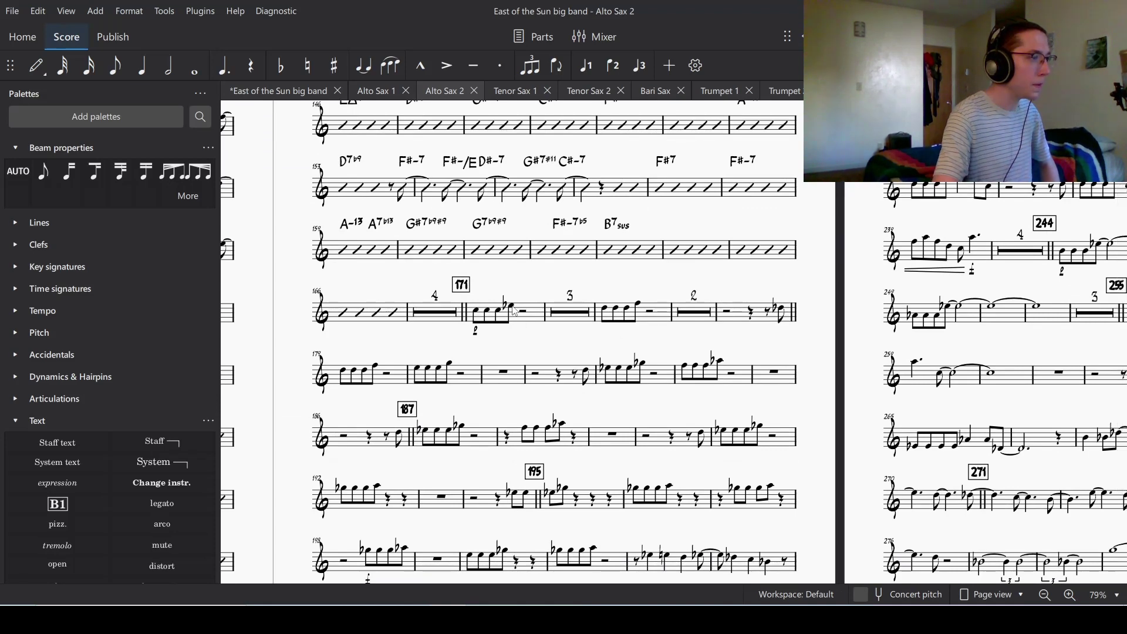
scroll(640, 347, up, 2)
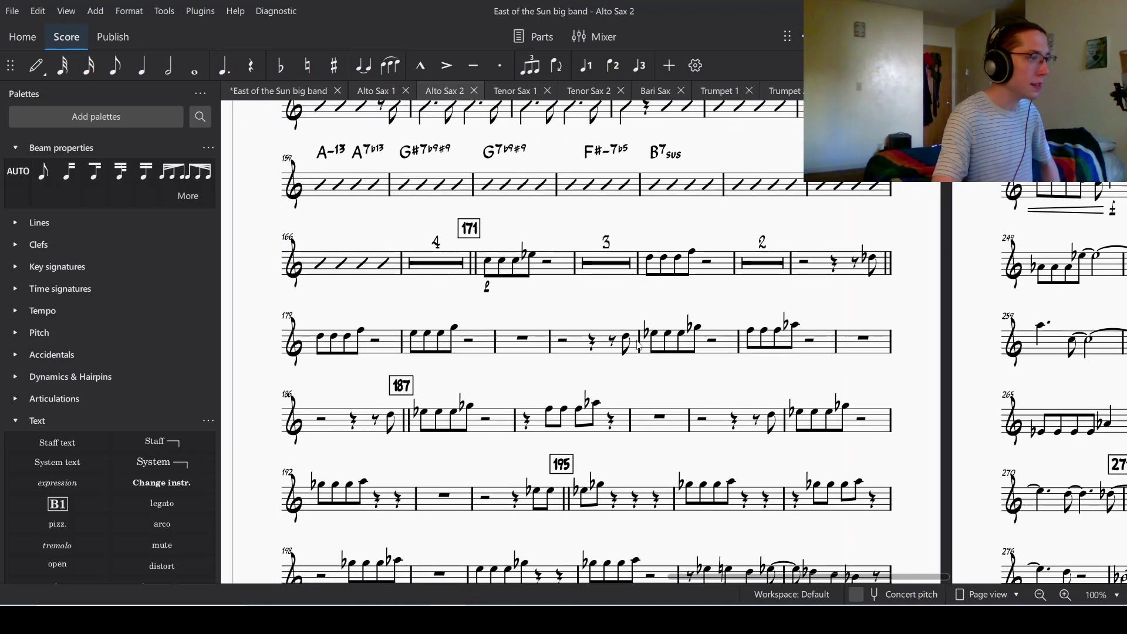
scroll(829, 369, down, 1)
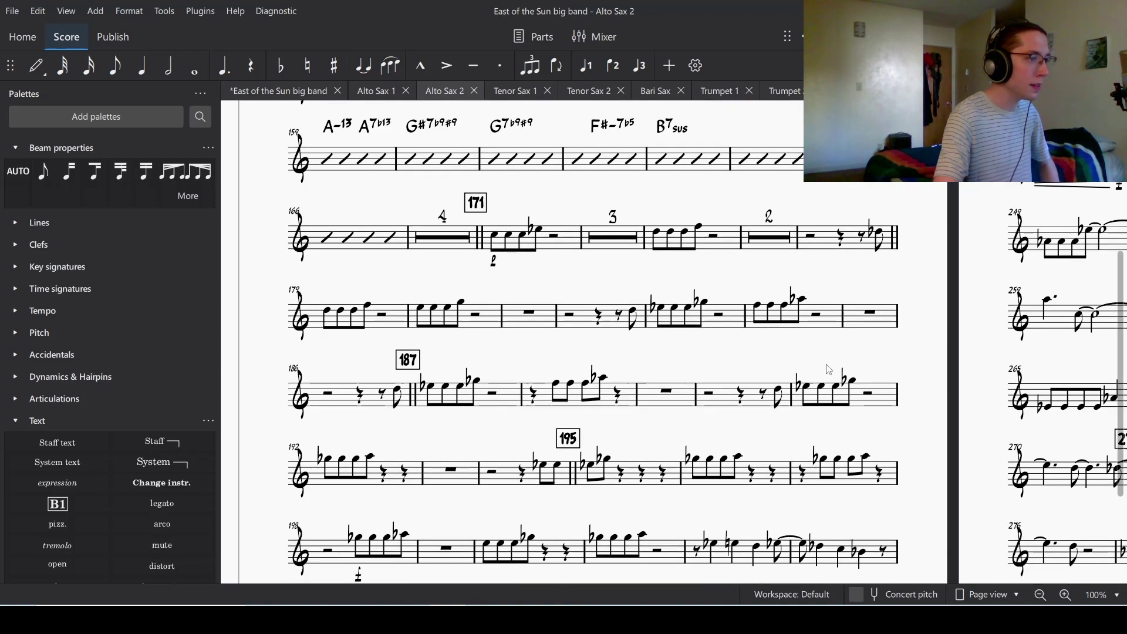
scroll(829, 369, down, 3)
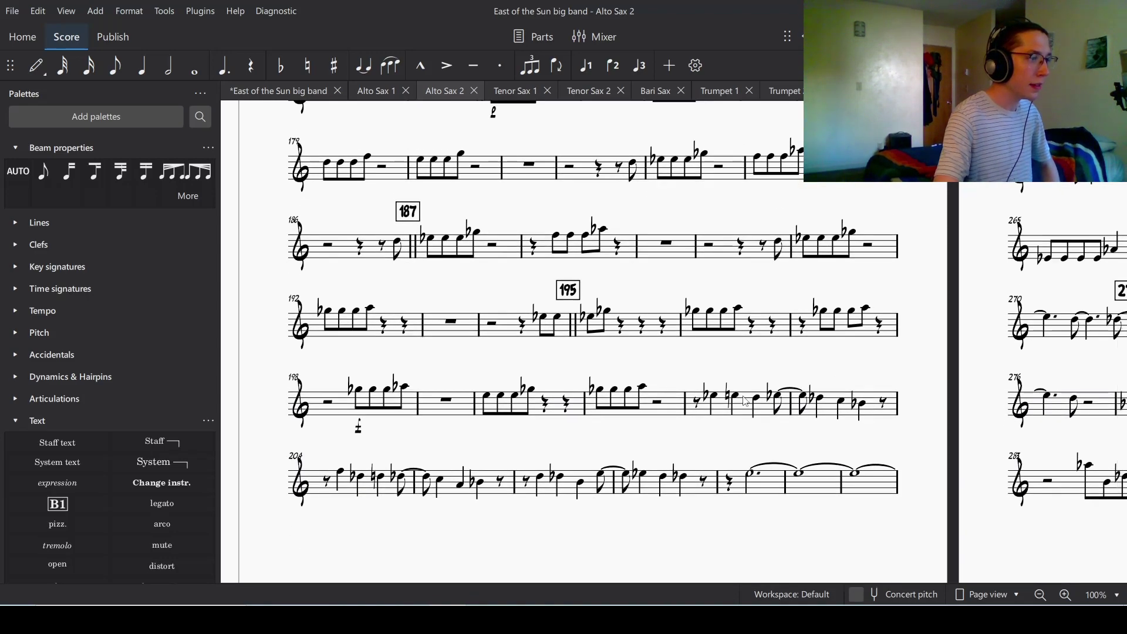
Try respelling the E♭5 quarter note at beat 1.5 of measure 202 as D♯5.
click(715, 397)
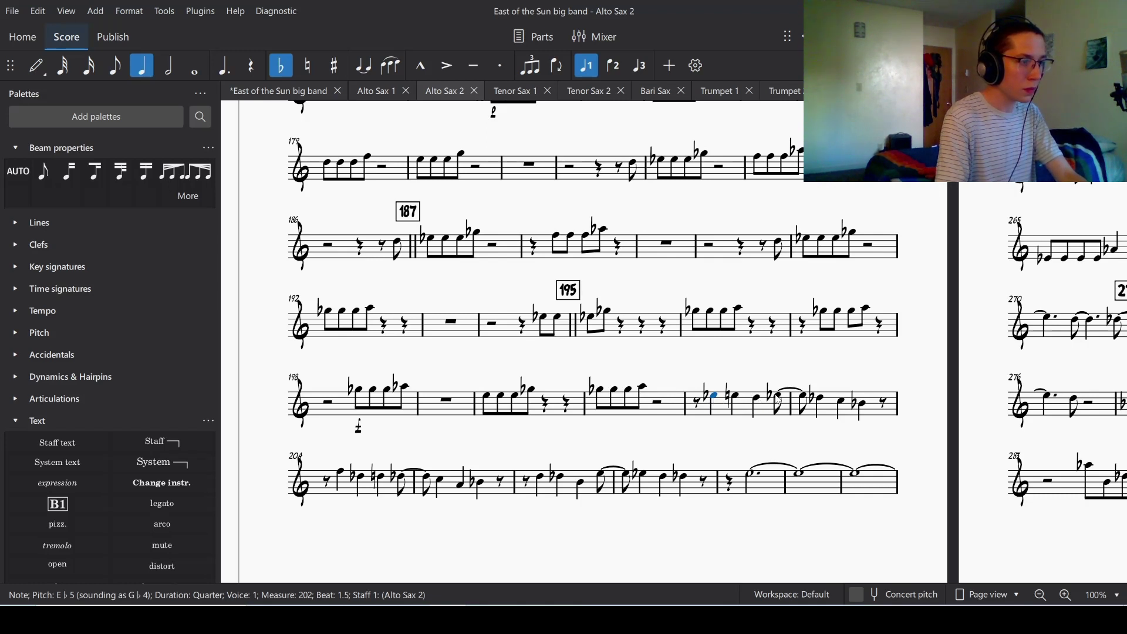
key(j)
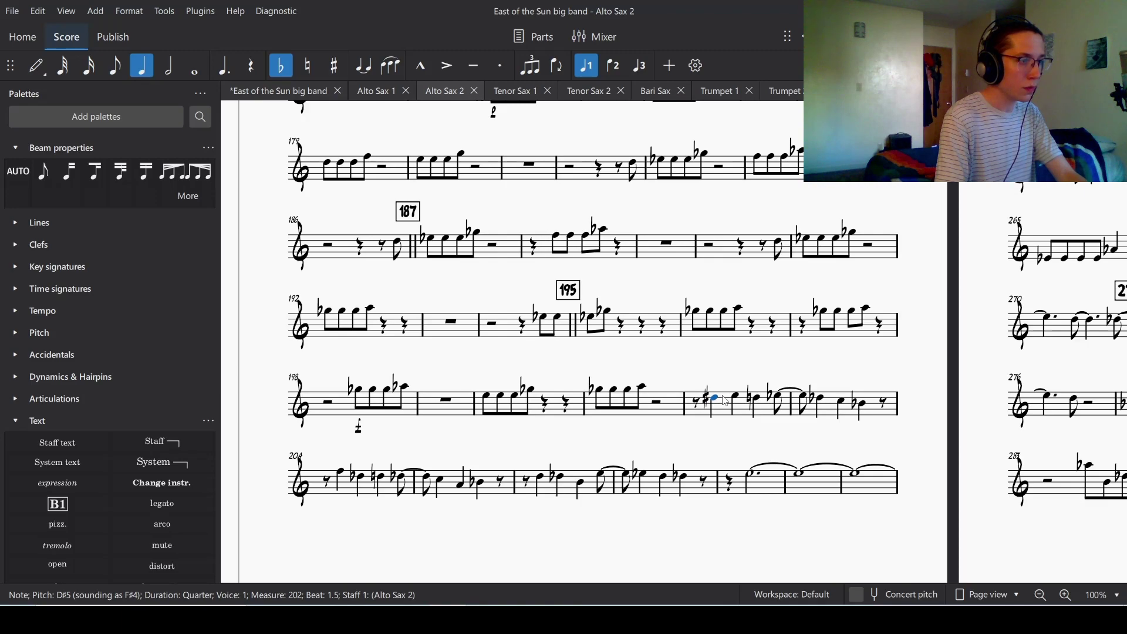
key(j)
Respell the tied D♭5 eighth note at beat 2.5 of measure 267 as C♯5.
scroll(475, 428, down, 2)
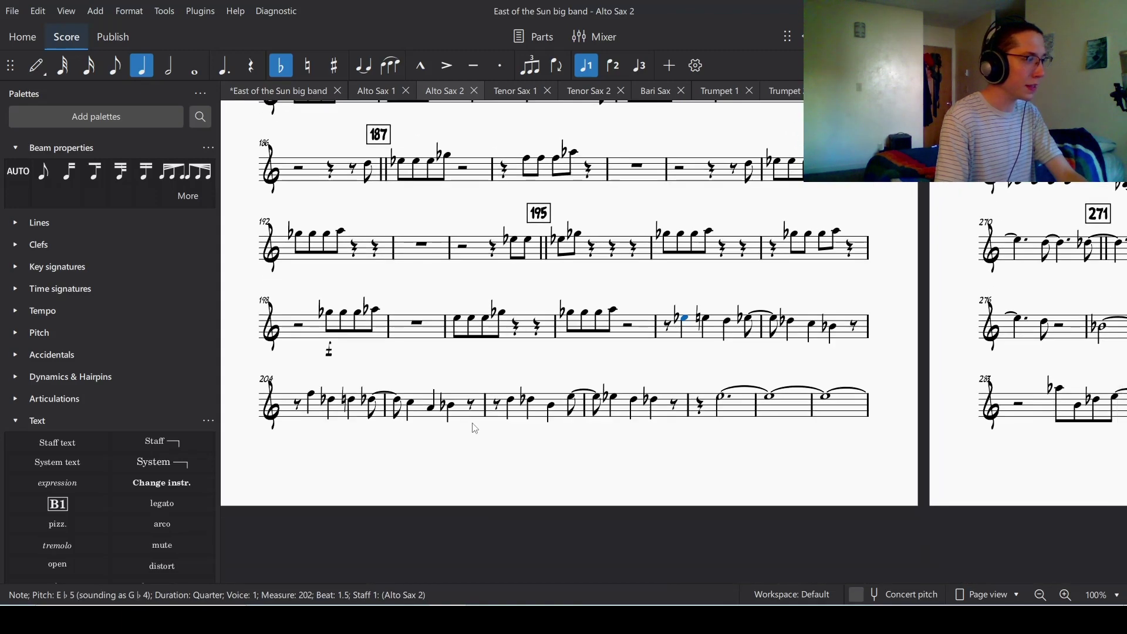
drag(961, 347, 223, 561)
scroll(712, 272, up, 5)
scroll(712, 272, left, 2)
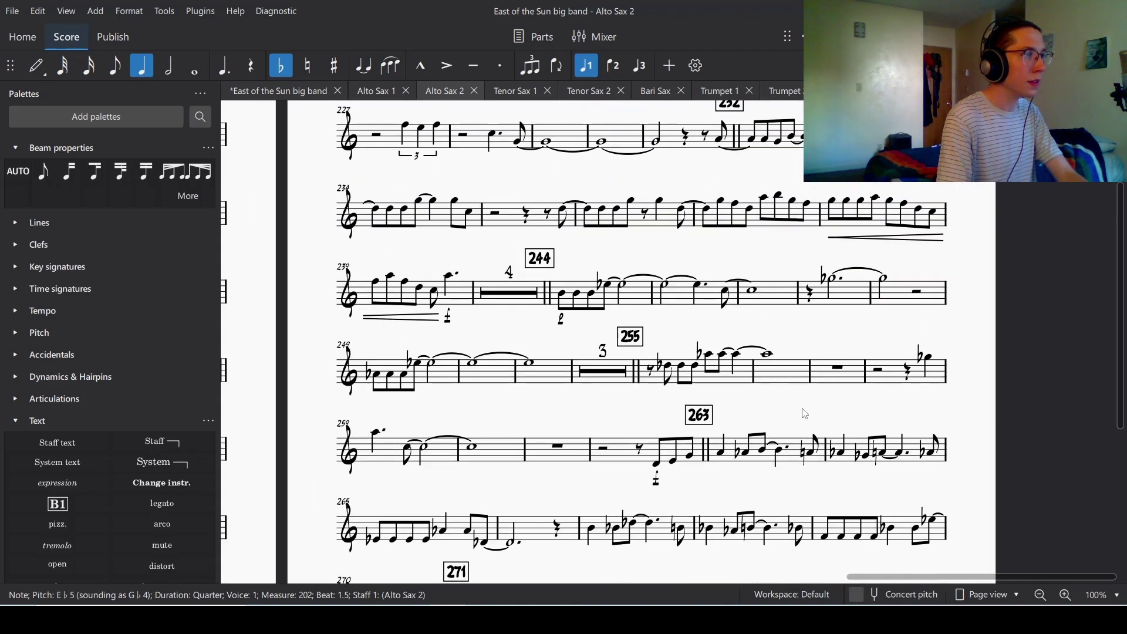
drag(813, 511, 767, 197)
drag(728, 351, 733, 310)
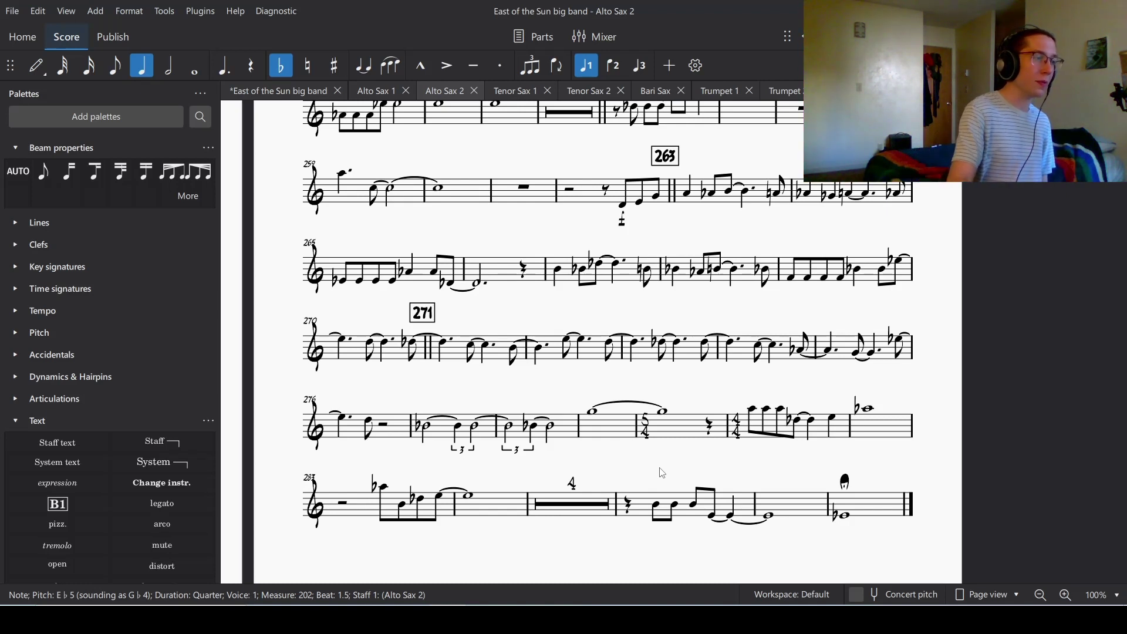
Look over the page layout of the whole Alto Sax 2 part and save the score.
scroll(637, 424, left, 4)
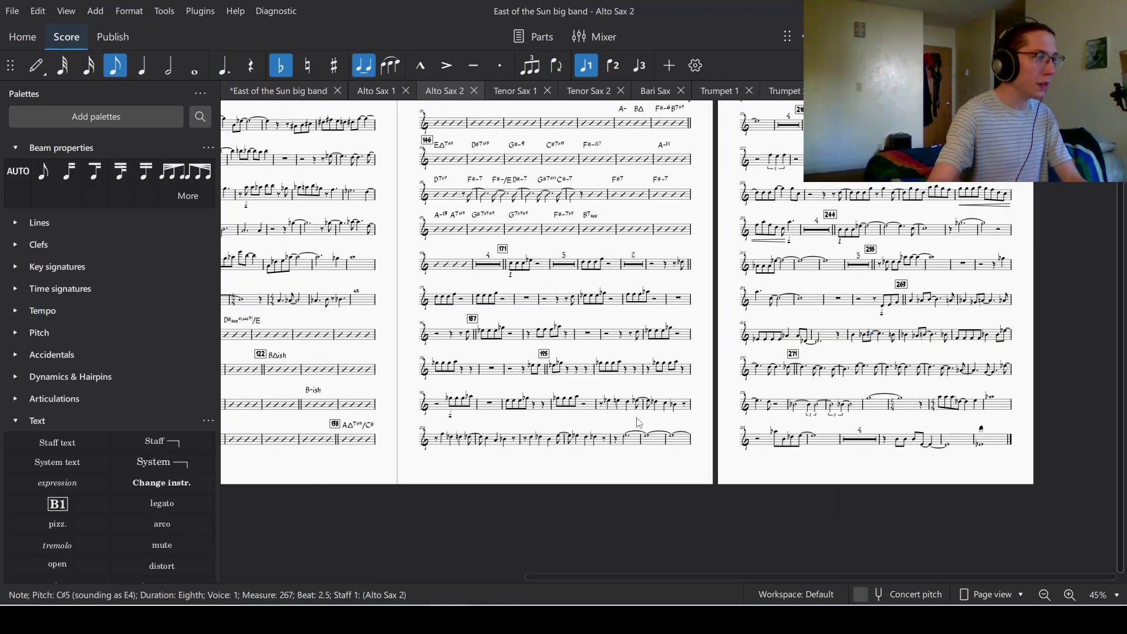
scroll(637, 424, up, 2)
scroll(637, 423, down, 3)
ctrl+scroll(640, 422, down, 1)
scroll(439, 260, up, 5)
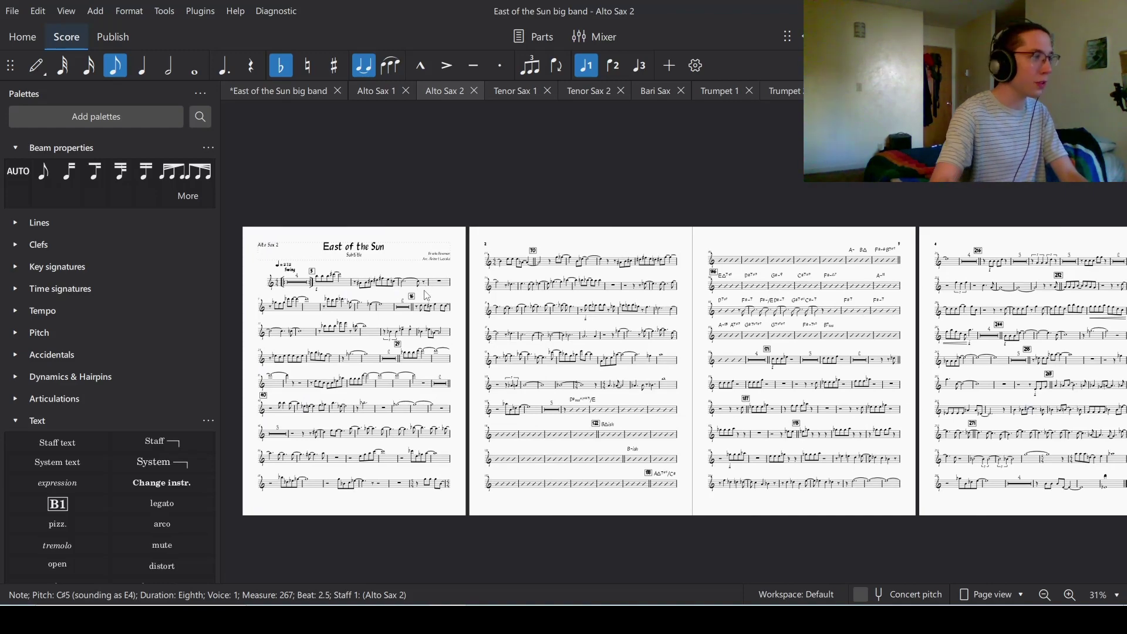
ctrl+scroll(427, 296, up, 2)
drag(469, 303, 536, 272)
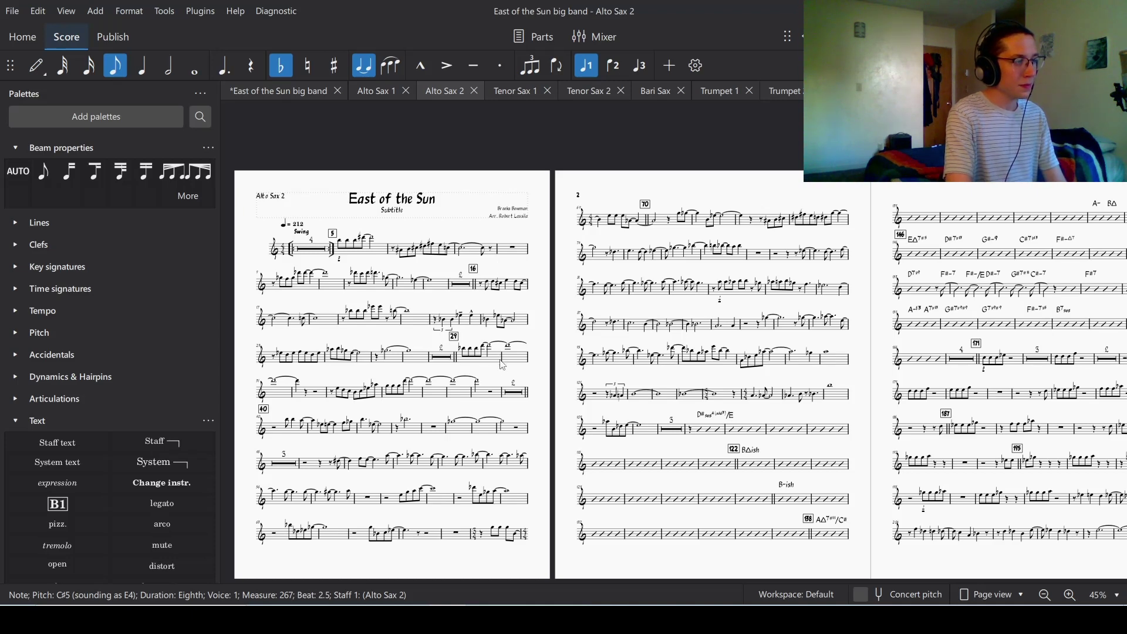
key(ctrl+s)
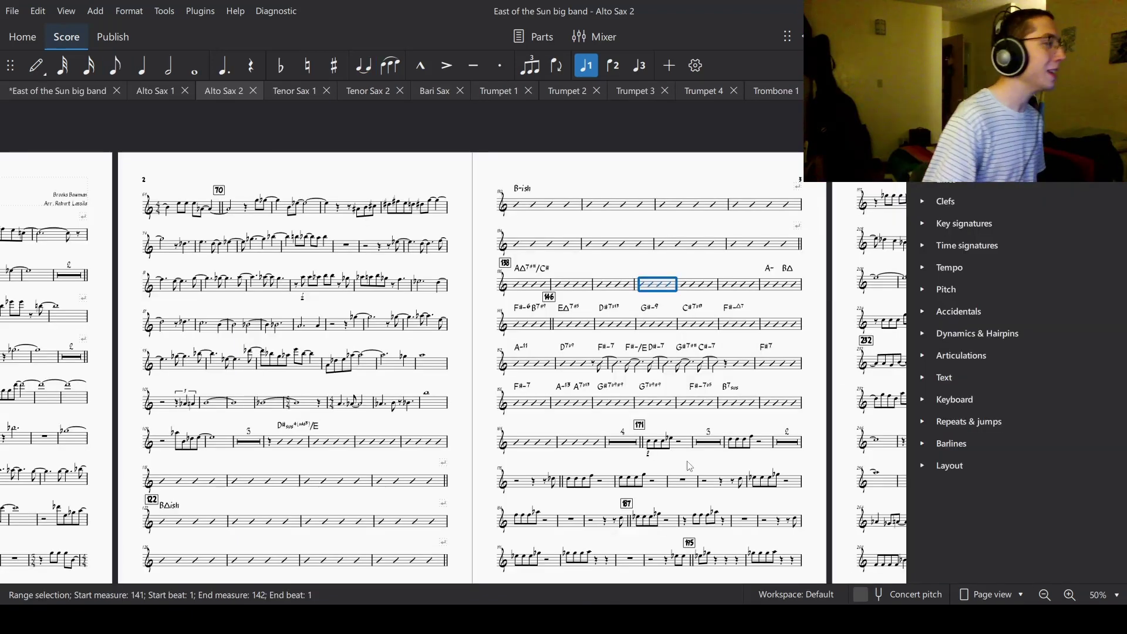
Add system breaks after measure 141 and at the double barline before rehearsal mark 146.
drag(671, 306, 678, 291)
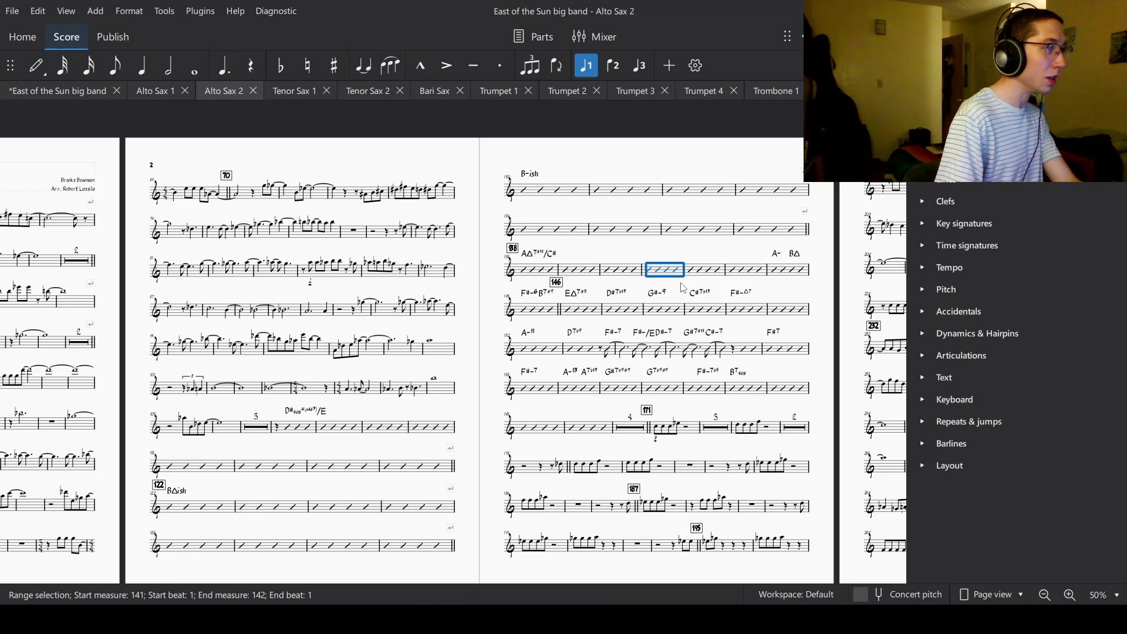
key(Return)
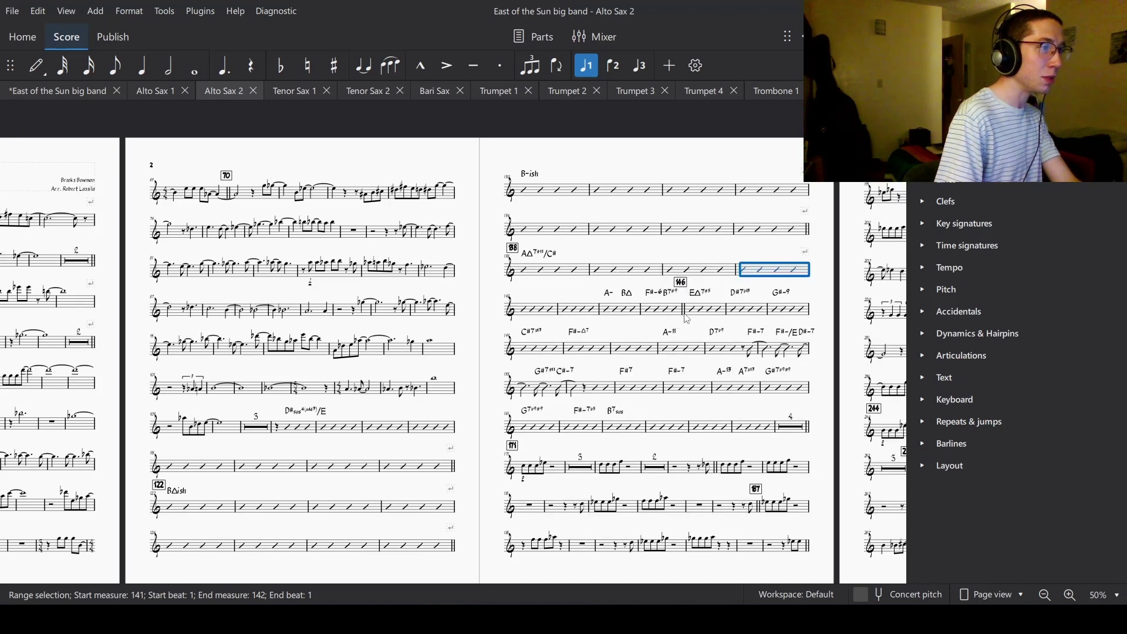
click(683, 312)
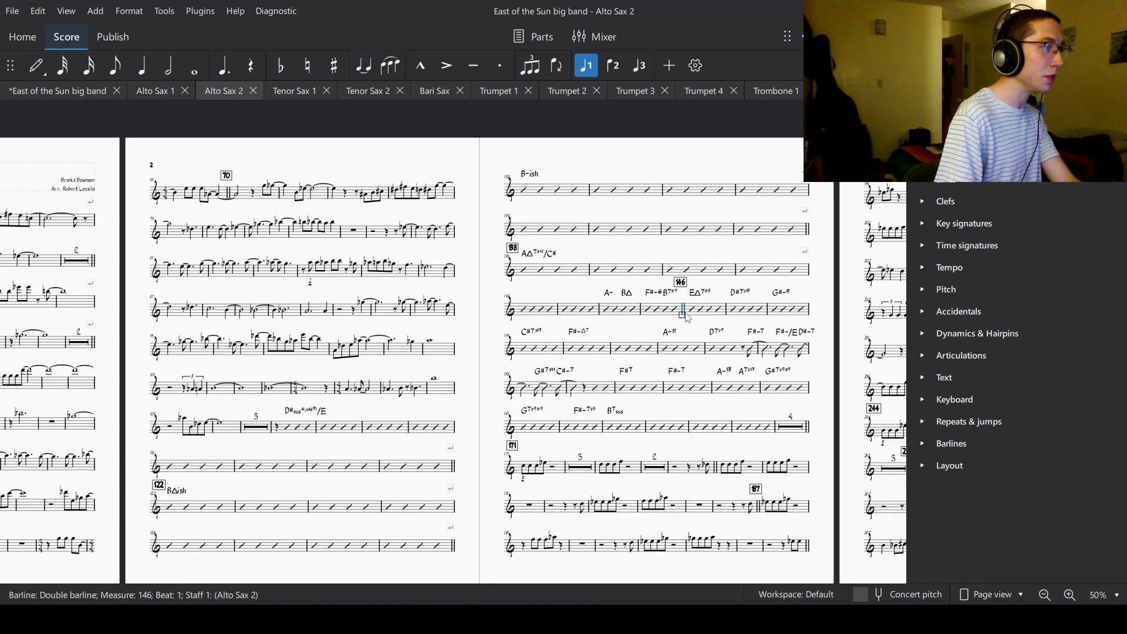
key(Return)
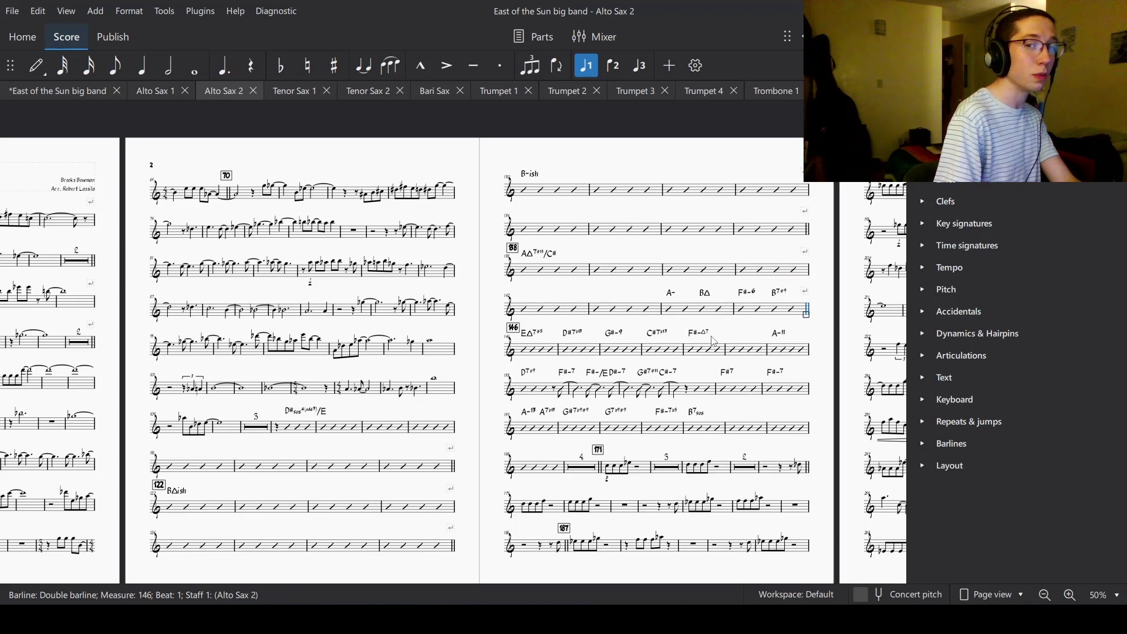